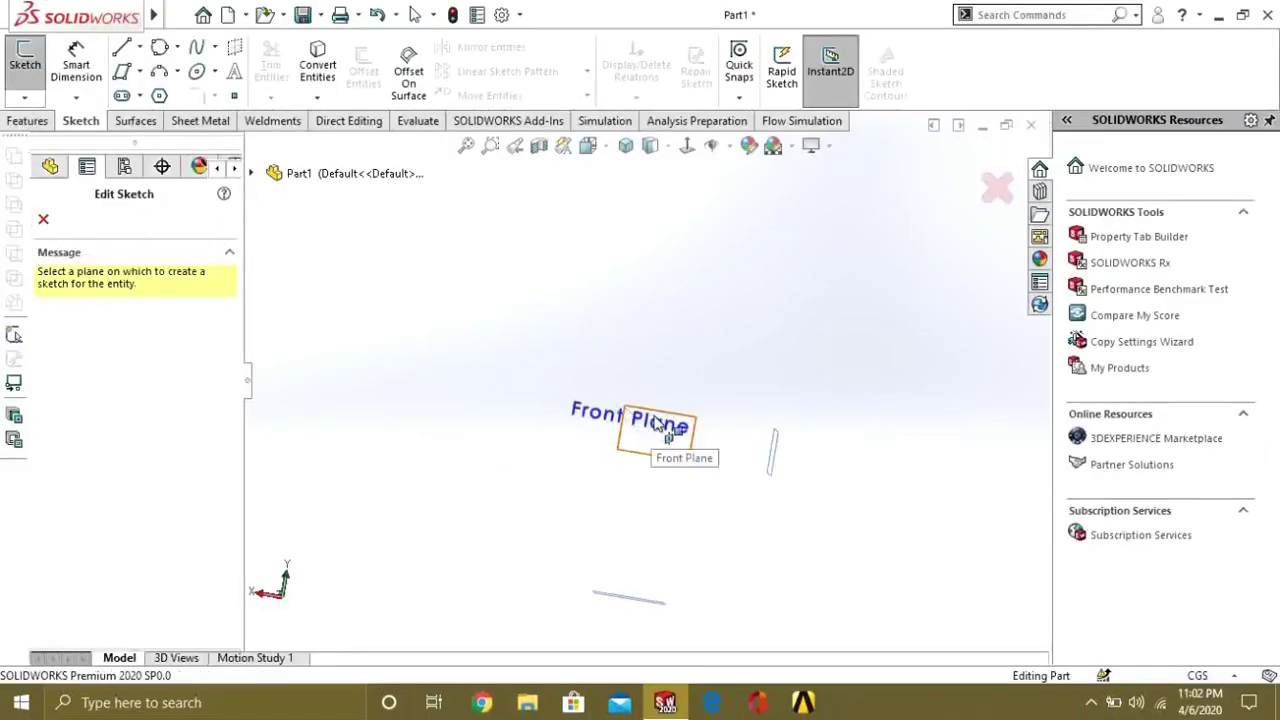
Step: Start a new sketch on the Front Plane and orient the view normal to it
{"action": "left_click", "coordinate": [660, 425]}
{"action": "left_click", "coordinate": [689, 147]}
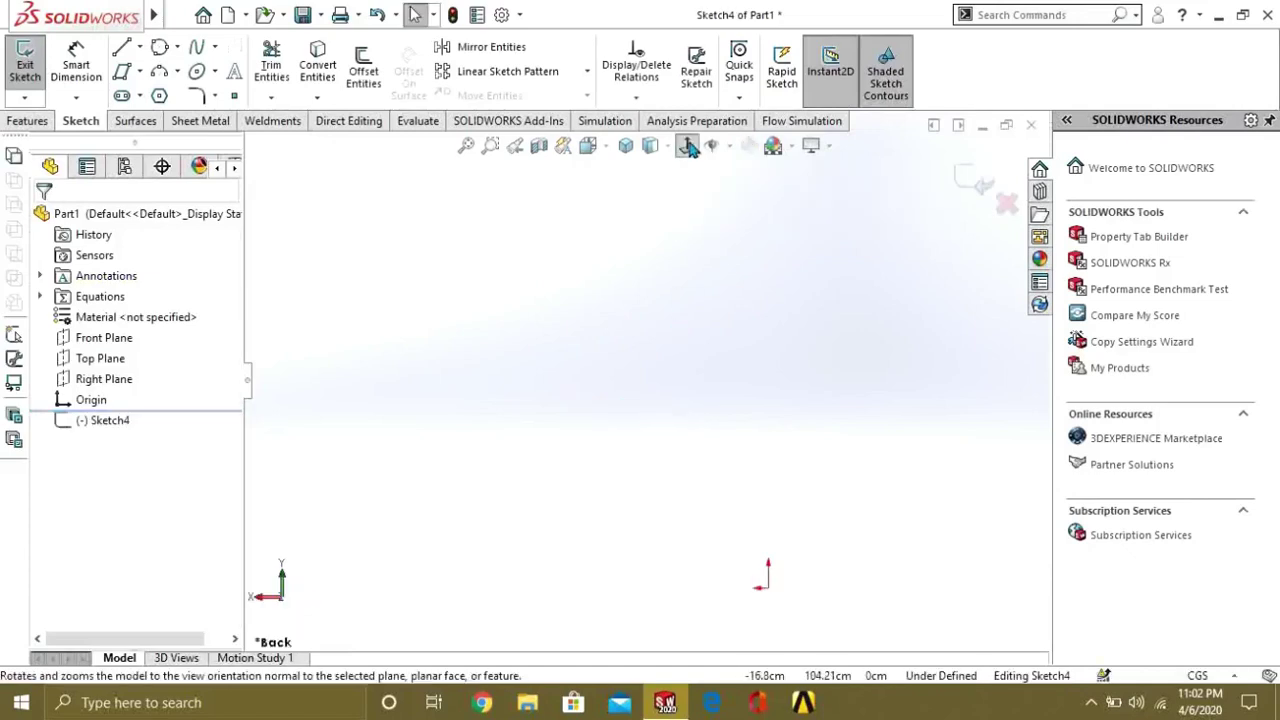
{"action": "scroll", "coordinate": [681, 409], "scroll_direction": "up", "scroll_amount": 1}
{"action": "scroll", "coordinate": [751, 493], "scroll_direction": "up", "scroll_amount": 1}
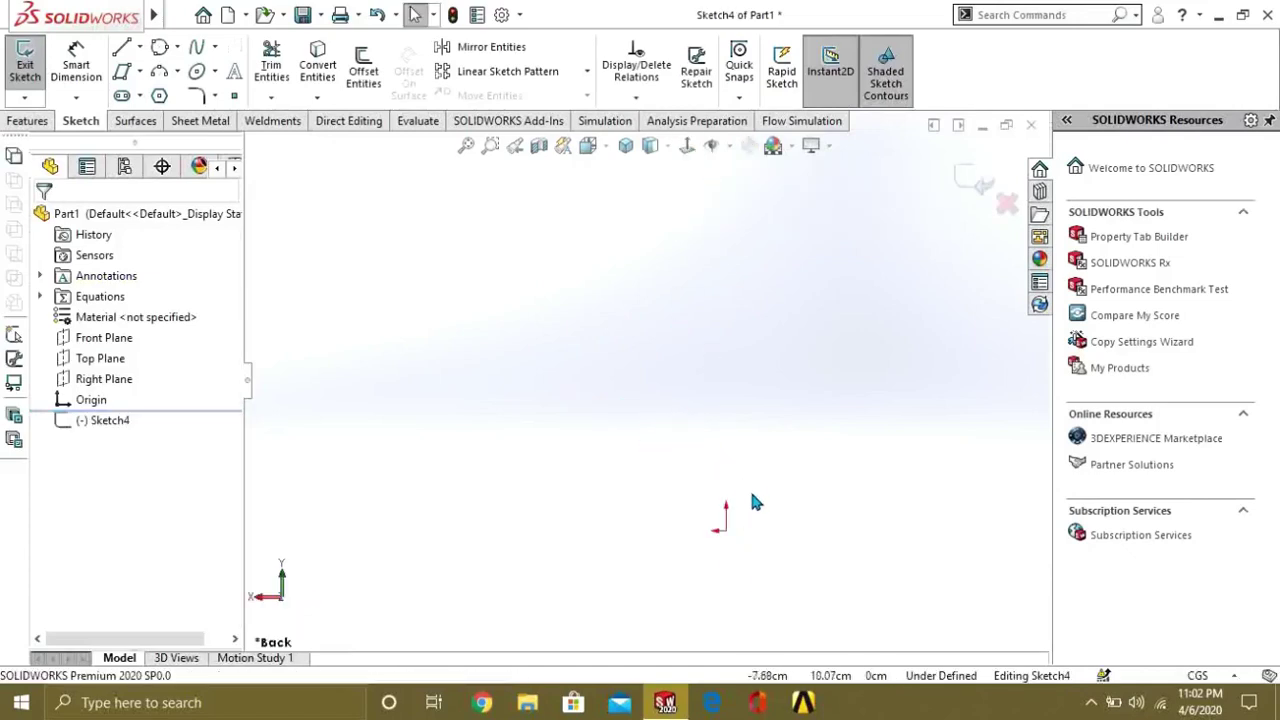
{"action": "scroll", "coordinate": [751, 535], "scroll_direction": "up", "scroll_amount": 4}
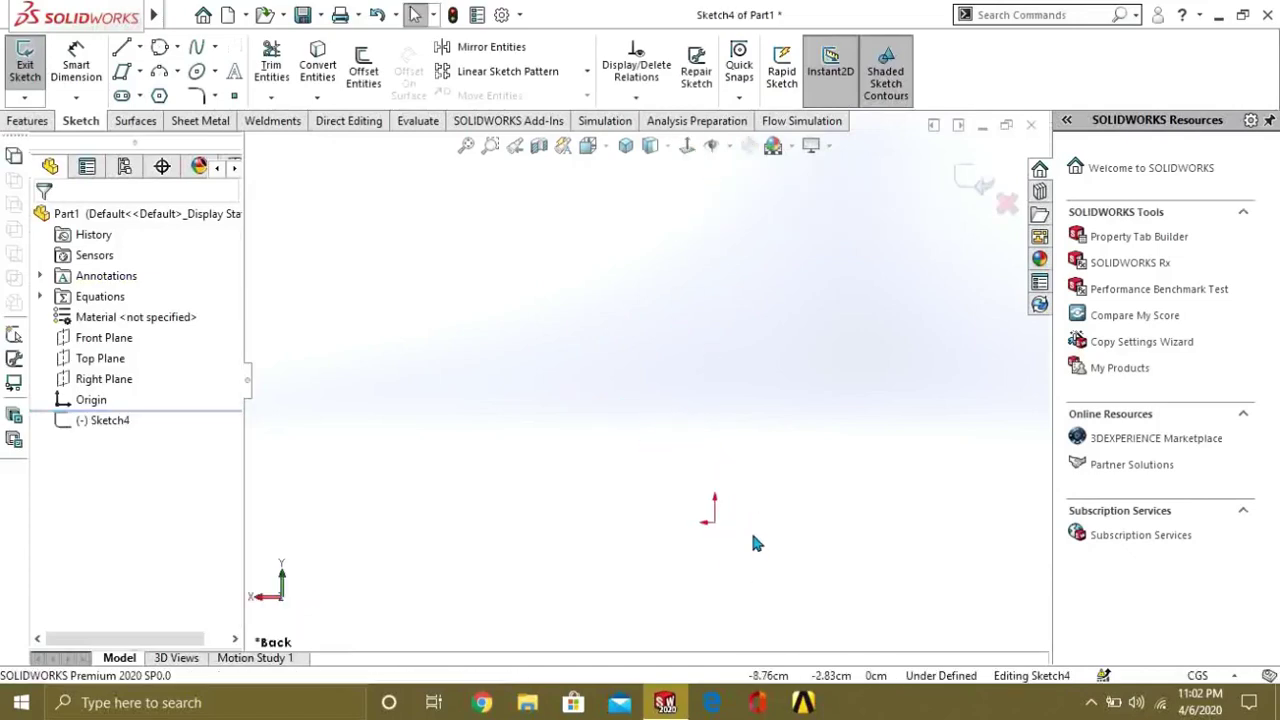
{"action": "left_click", "coordinate": [586, 71]}
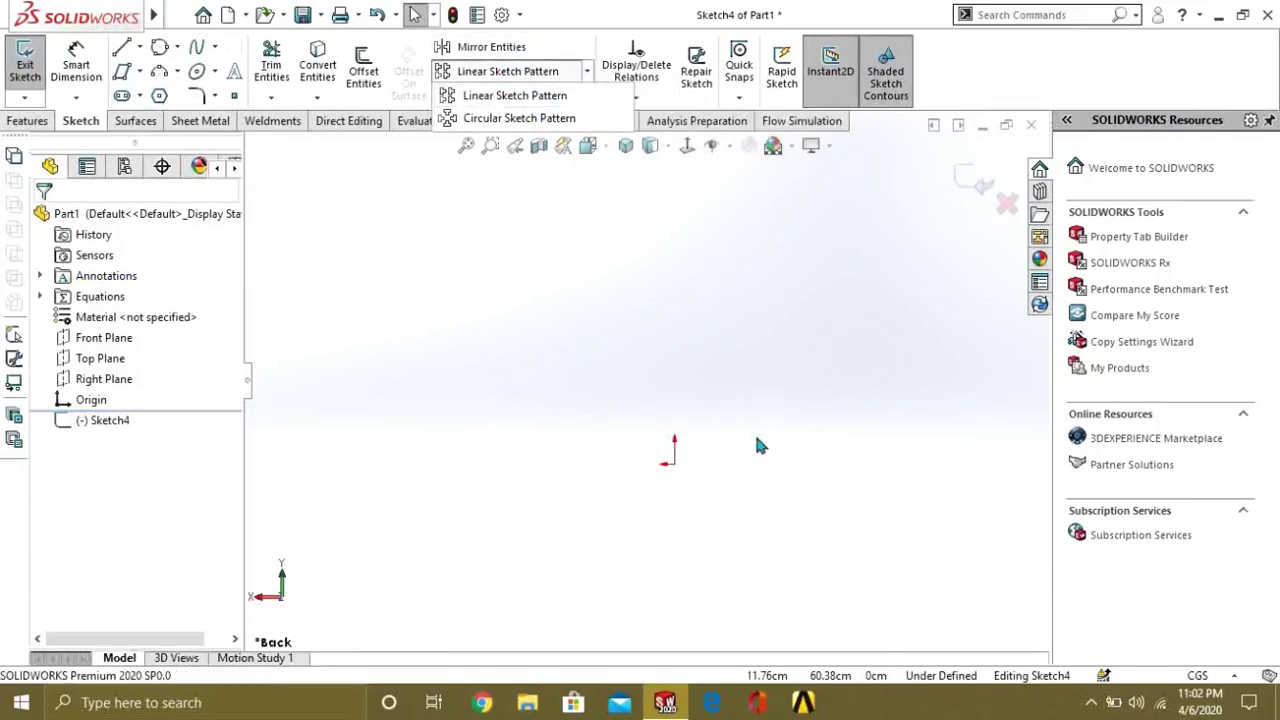
{"action": "left_click", "coordinate": [753, 470]}
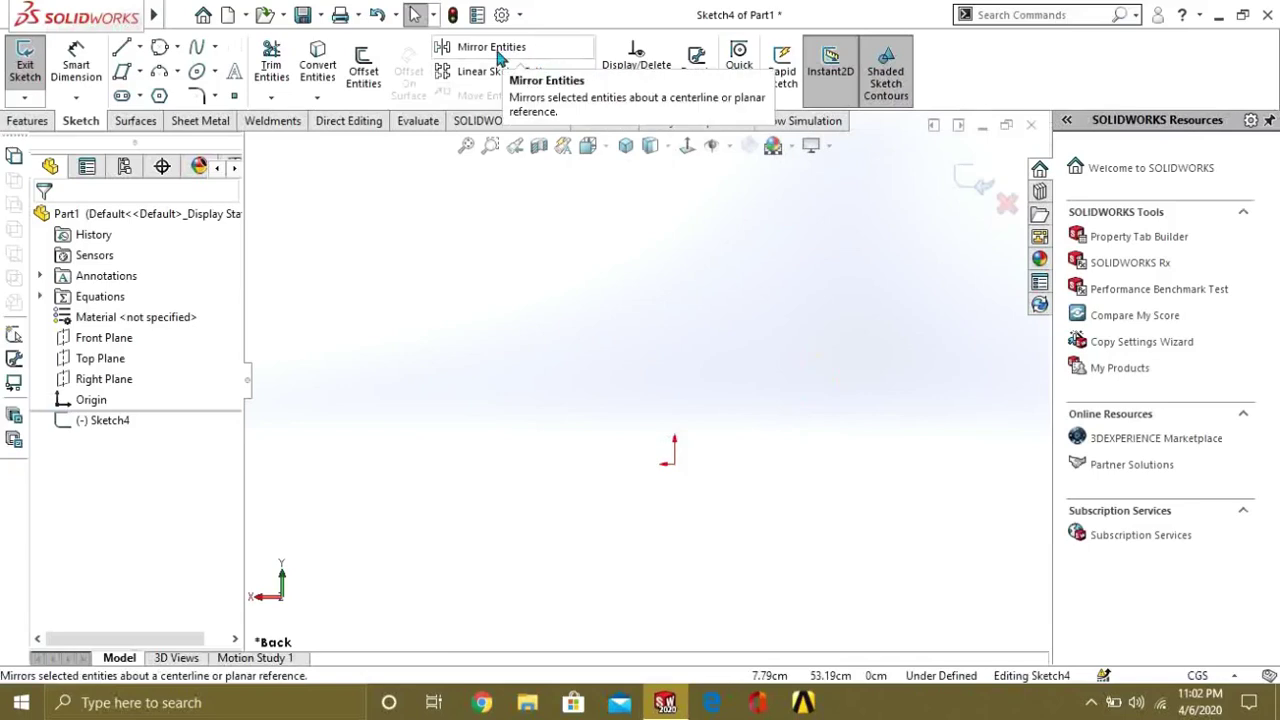
{"action": "scroll", "coordinate": [750, 425], "scroll_direction": "down", "scroll_amount": 2}
{"action": "scroll", "coordinate": [698, 488], "scroll_direction": "up", "scroll_amount": 1}
{"action": "scroll", "coordinate": [696, 490], "scroll_direction": "down", "scroll_amount": 1}
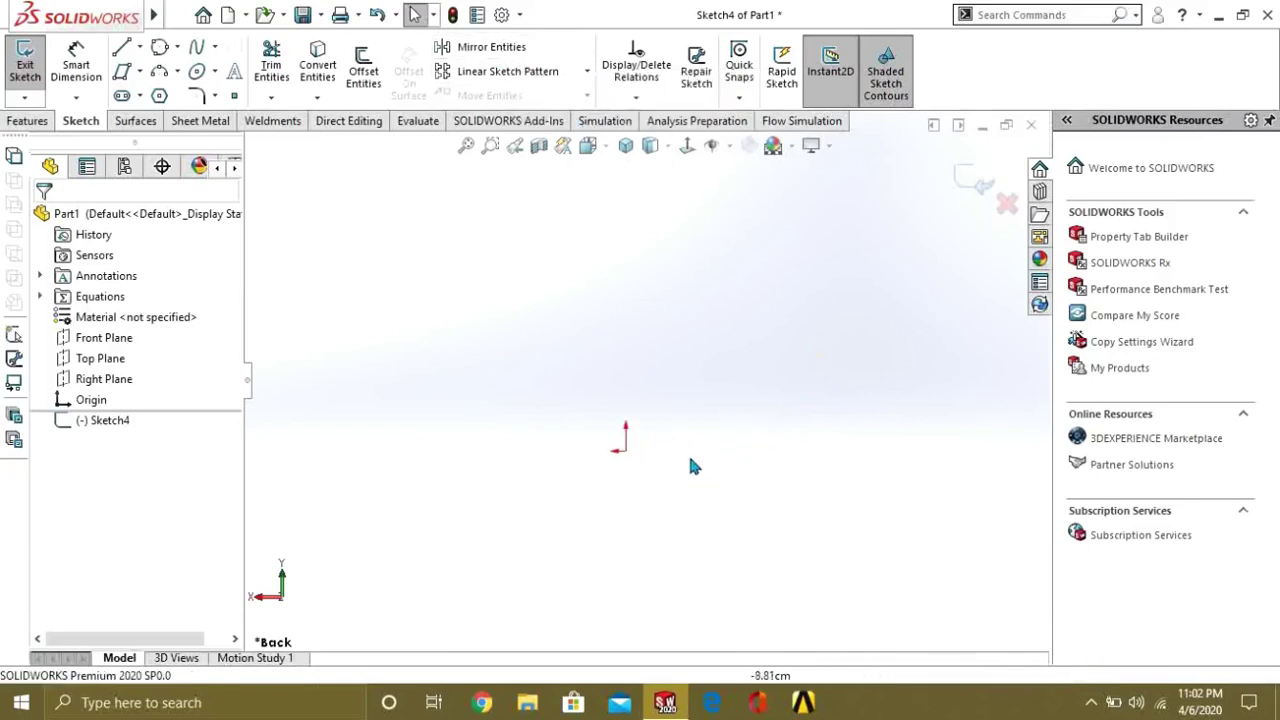
Step: Sketch a vertical centerline about 48.5 cm long beside the origin, extending above and below it
{"action": "left_click", "coordinate": [139, 47]}
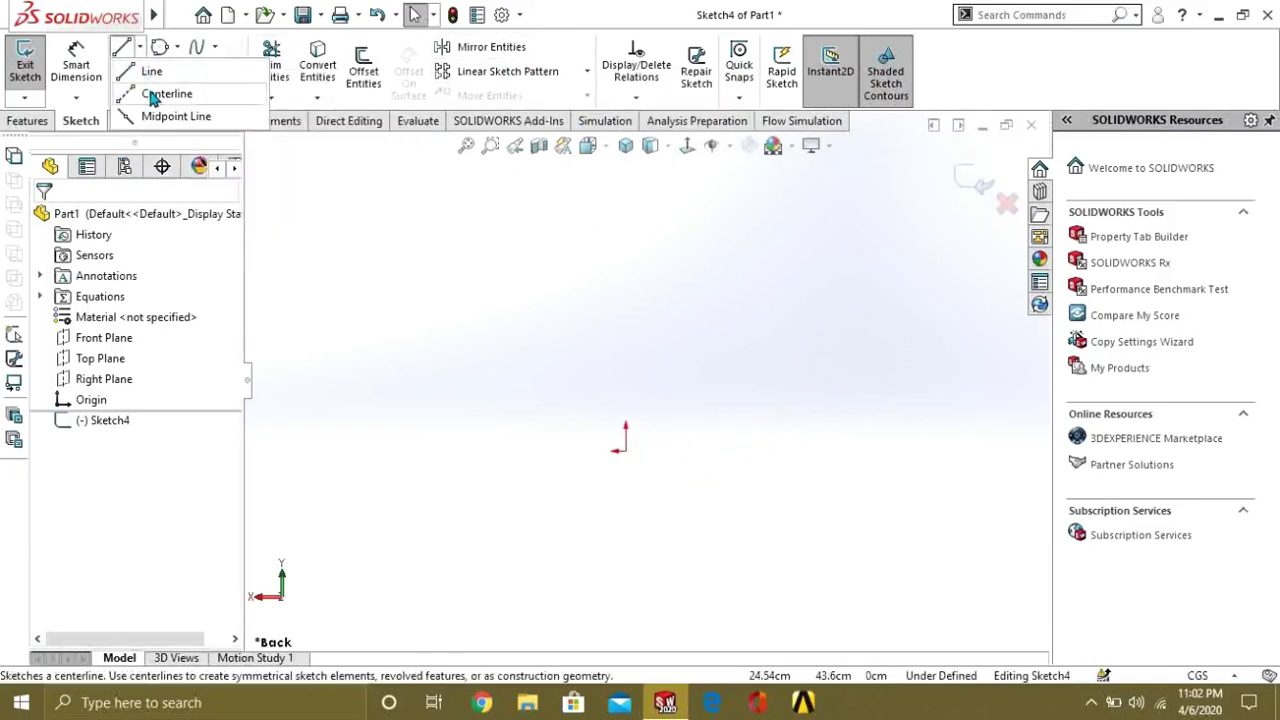
{"action": "left_click", "coordinate": [153, 95]}
{"action": "left_click", "coordinate": [616, 249]}
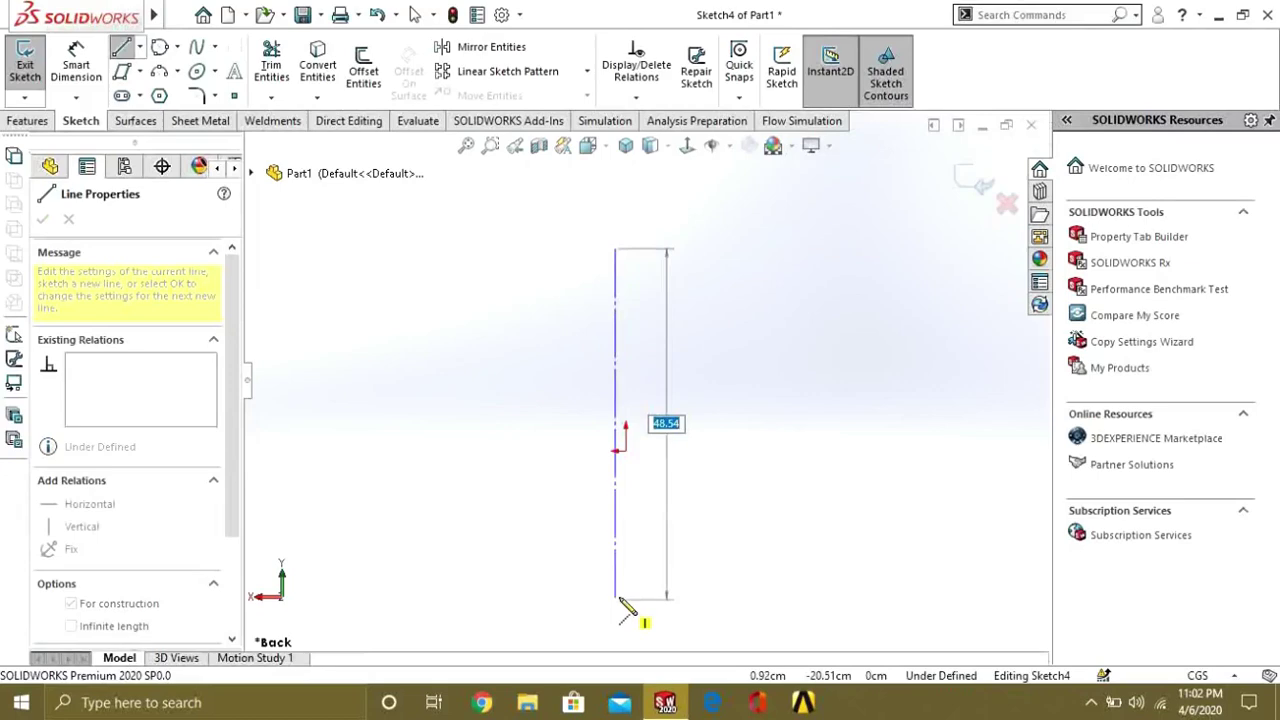
{"action": "left_click", "coordinate": [617, 597]}
{"action": "double_click", "coordinate": [795, 363]}
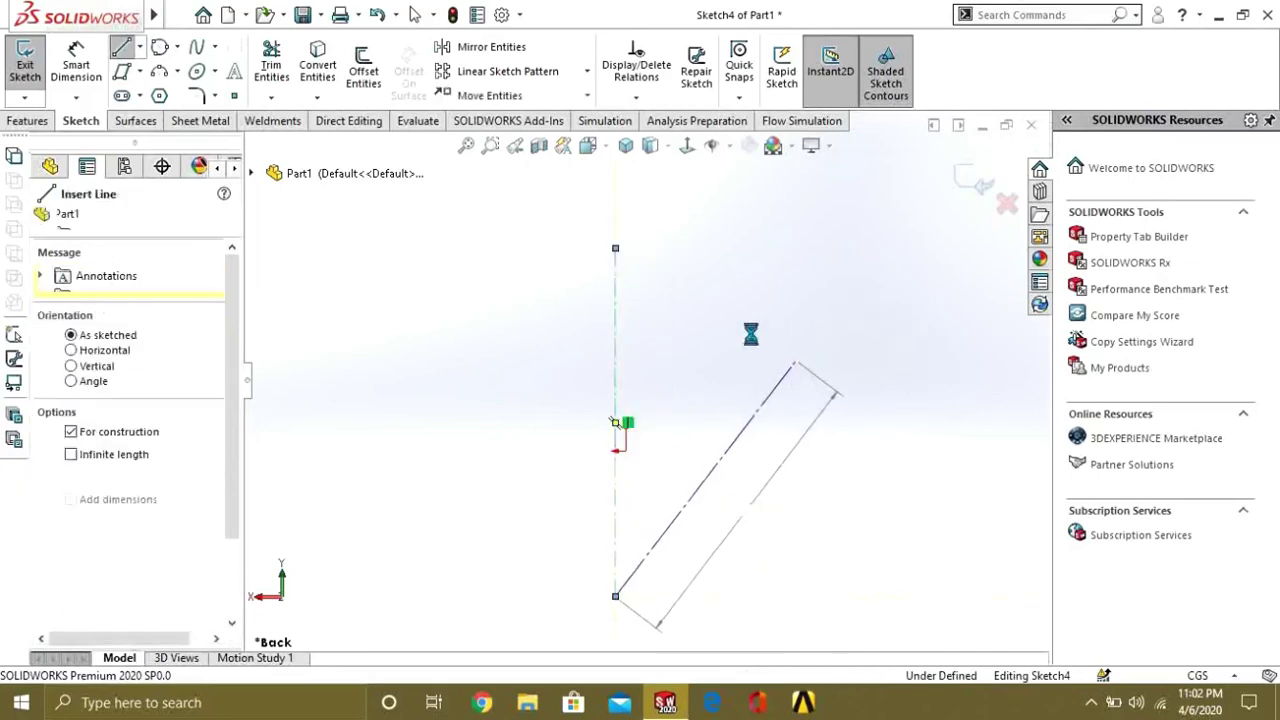
{"action": "key", "text": "Escape"}
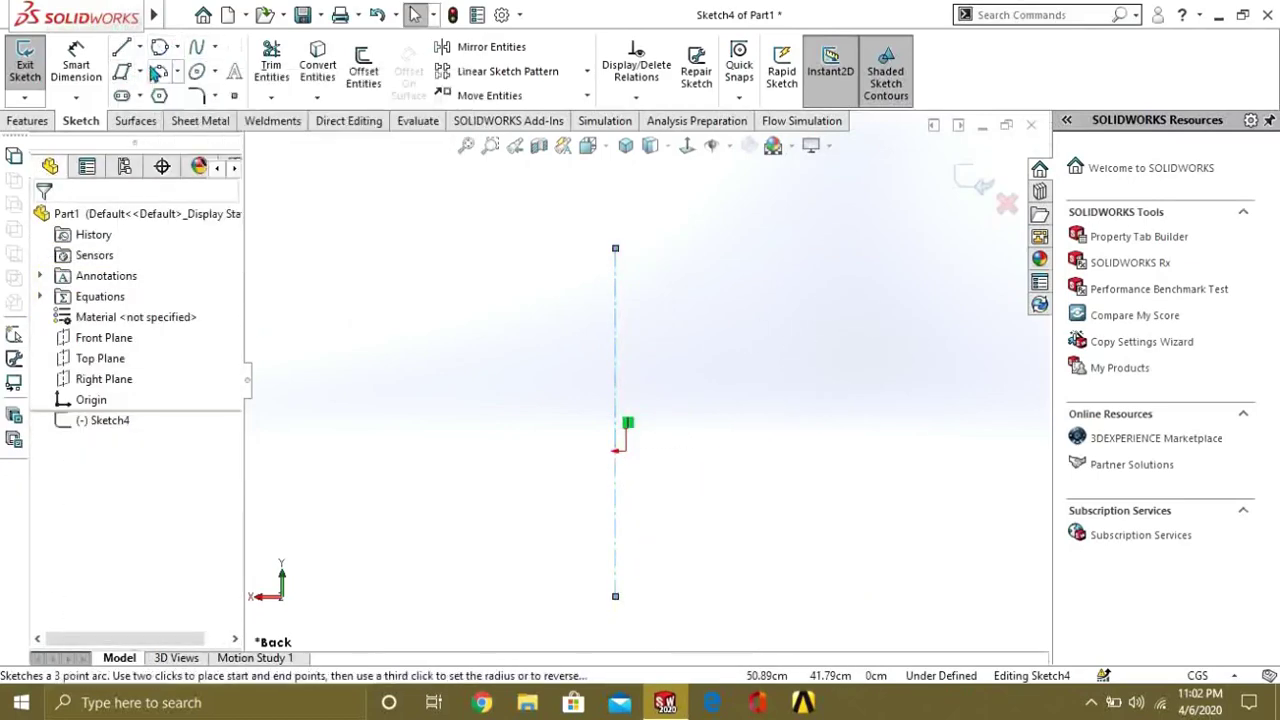
Step: Sketch a small tilted parallelogram to the right of the centerline's upper half
{"action": "left_click", "coordinate": [121, 71]}
{"action": "left_click", "coordinate": [690, 265]}
{"action": "left_click", "coordinate": [657, 305]}
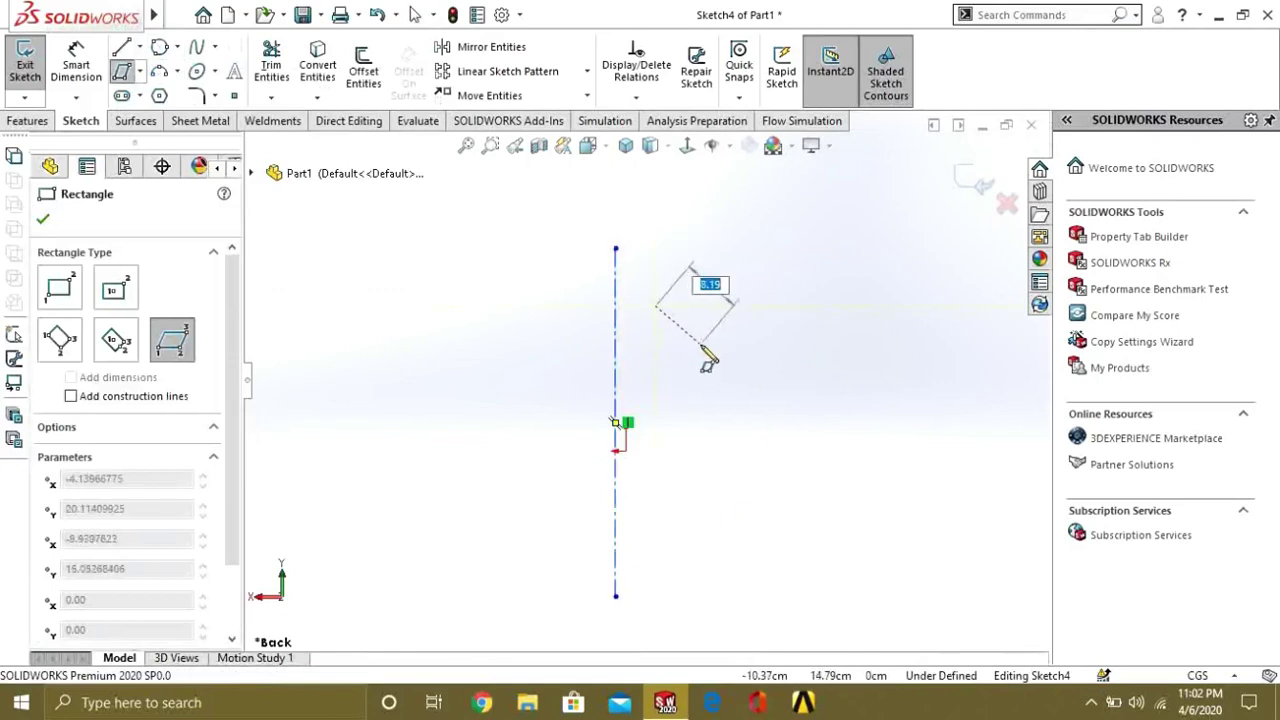
{"action": "left_click", "coordinate": [707, 343]}
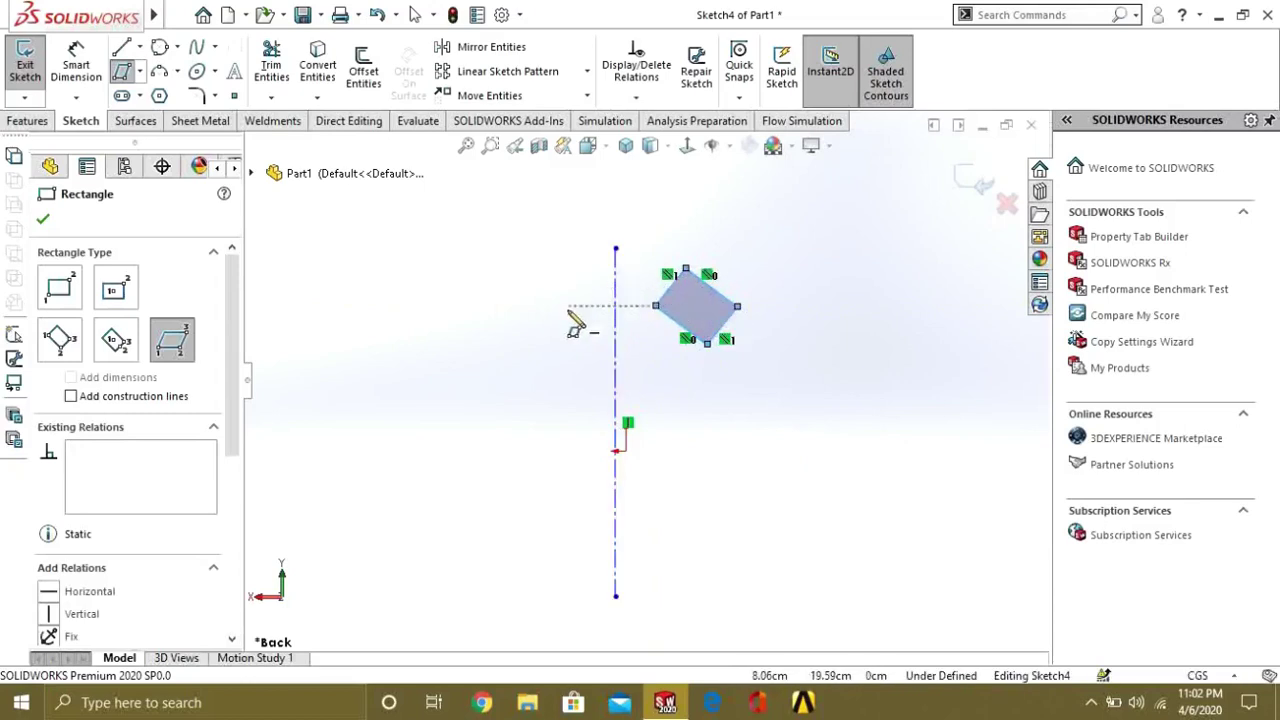
{"action": "key", "text": "Escape"}
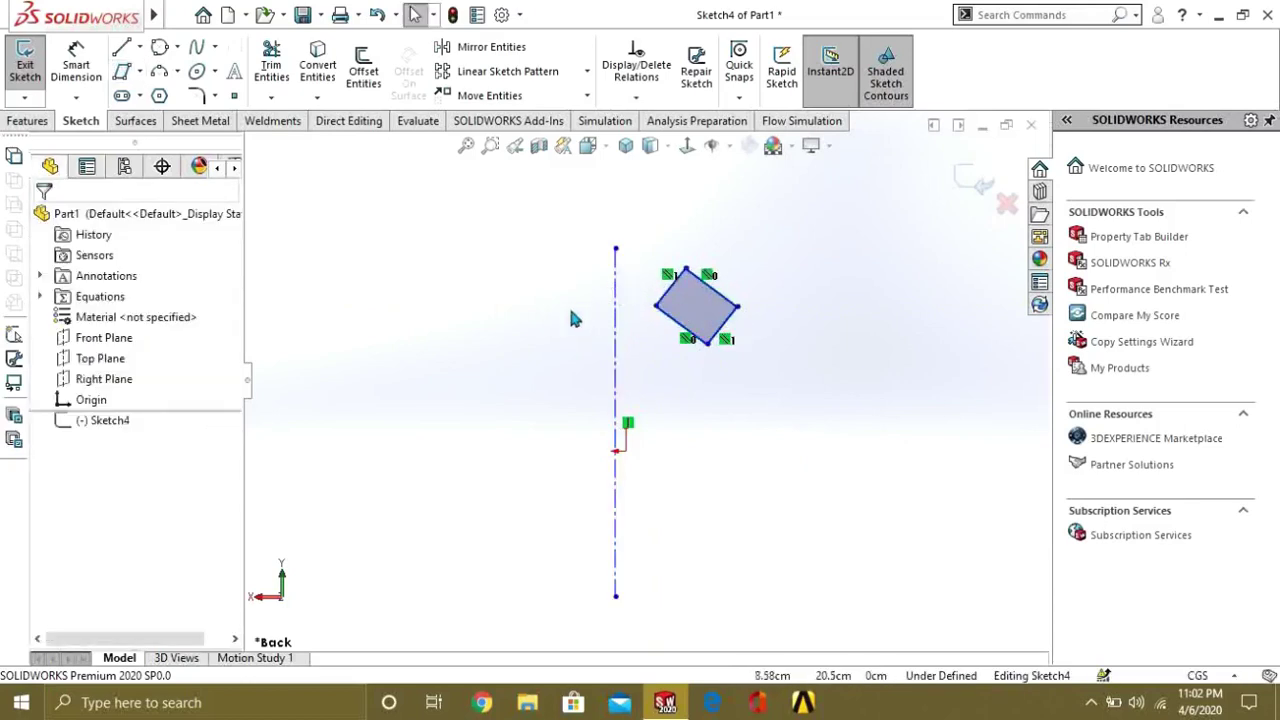
Step: Mirror the parallelogram's four sides about the vertical centerline with Copy enabled
{"action": "left_click", "coordinate": [484, 52]}
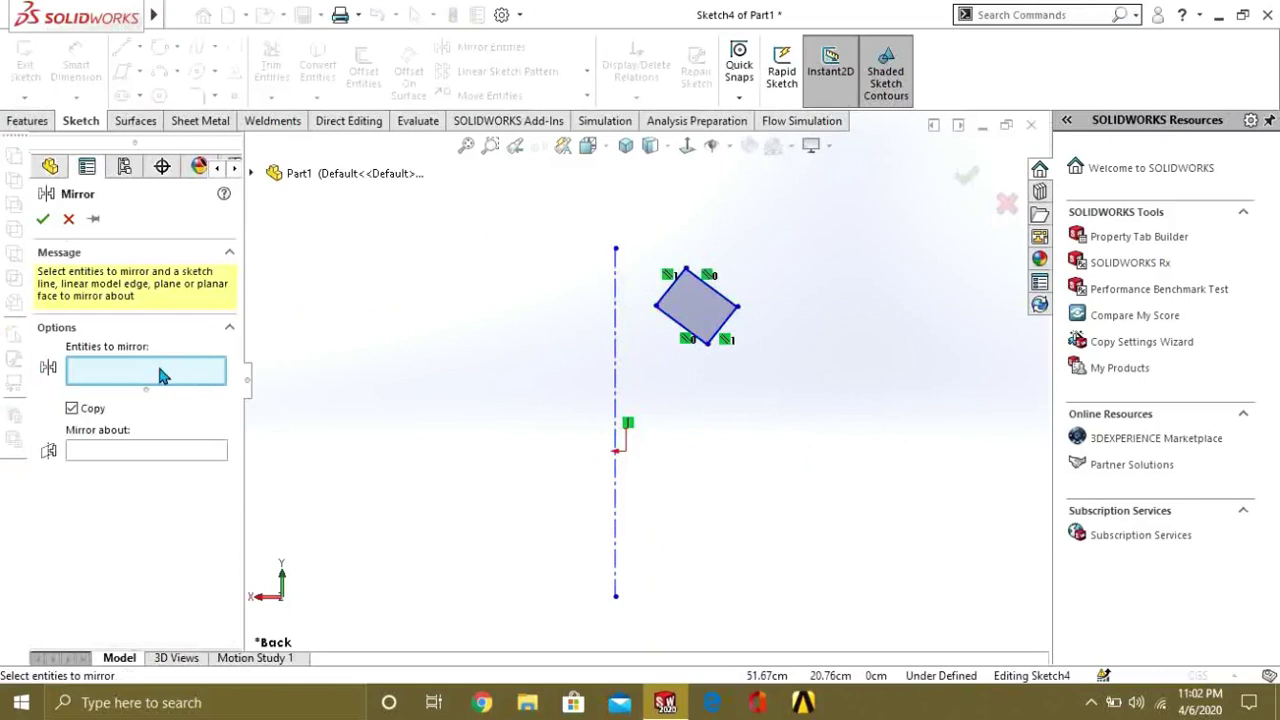
{"action": "left_click", "coordinate": [676, 328]}
{"action": "left_click", "coordinate": [668, 298]}
{"action": "left_click", "coordinate": [704, 288]}
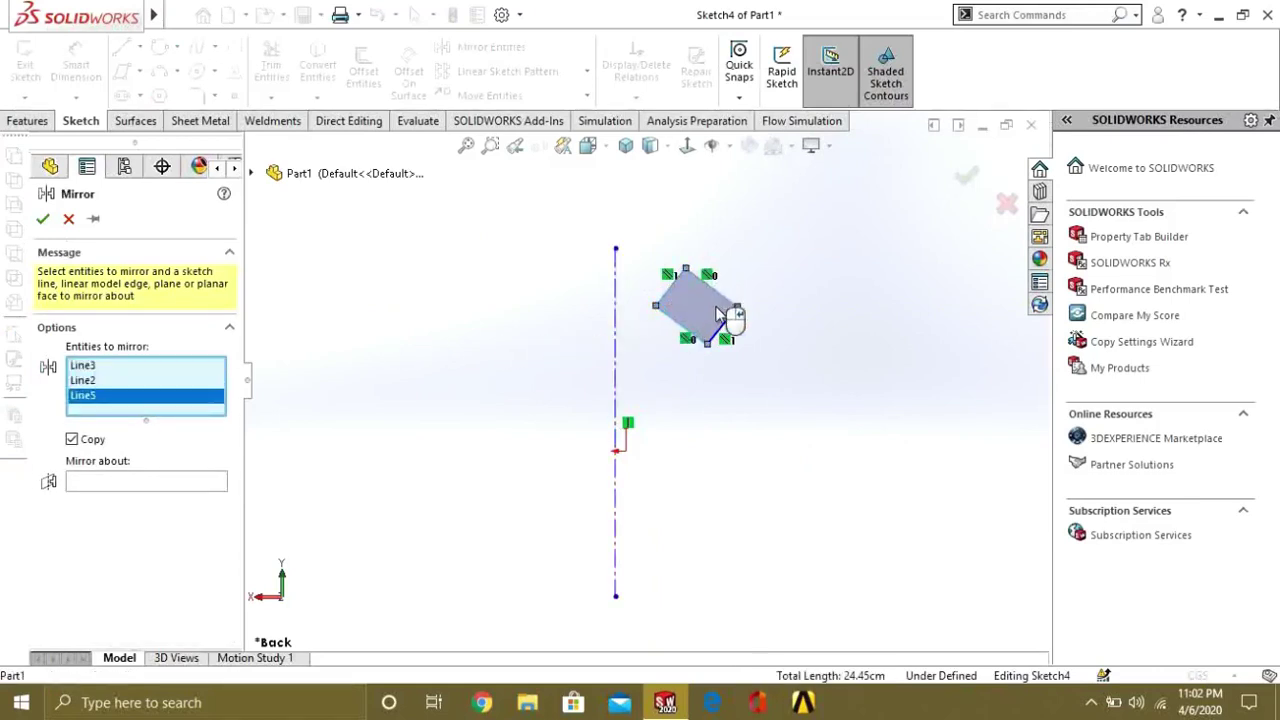
{"action": "left_click", "coordinate": [723, 328]}
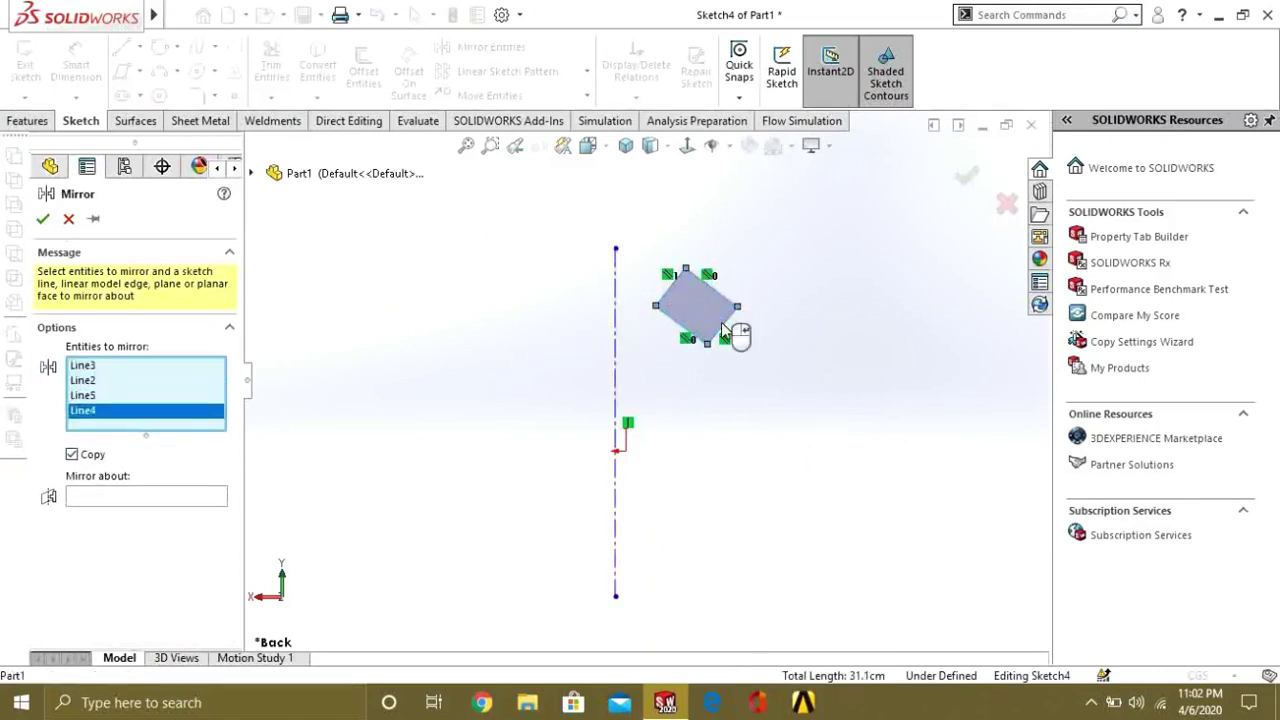
{"action": "left_click", "coordinate": [182, 497]}
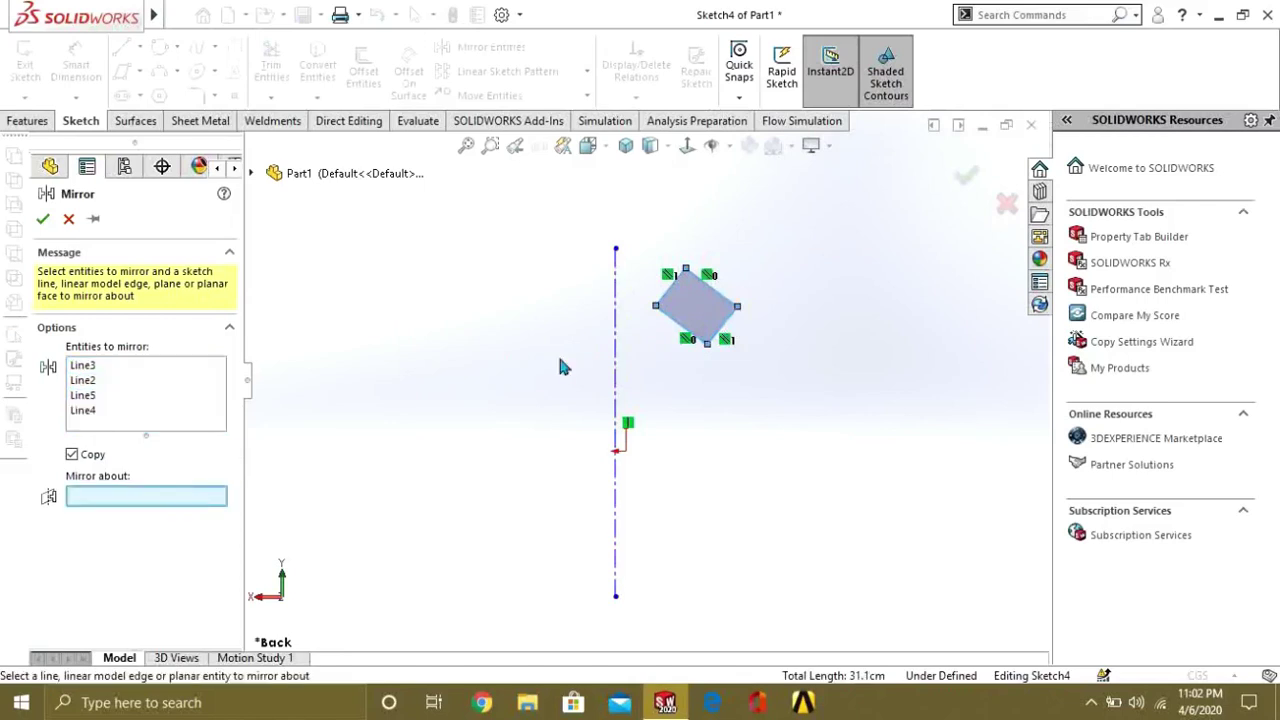
{"action": "left_click", "coordinate": [617, 382]}
{"action": "scroll", "coordinate": [628, 338], "scroll_direction": "up", "scroll_amount": 1}
{"action": "scroll", "coordinate": [632, 339], "scroll_direction": "down", "scroll_amount": 1}
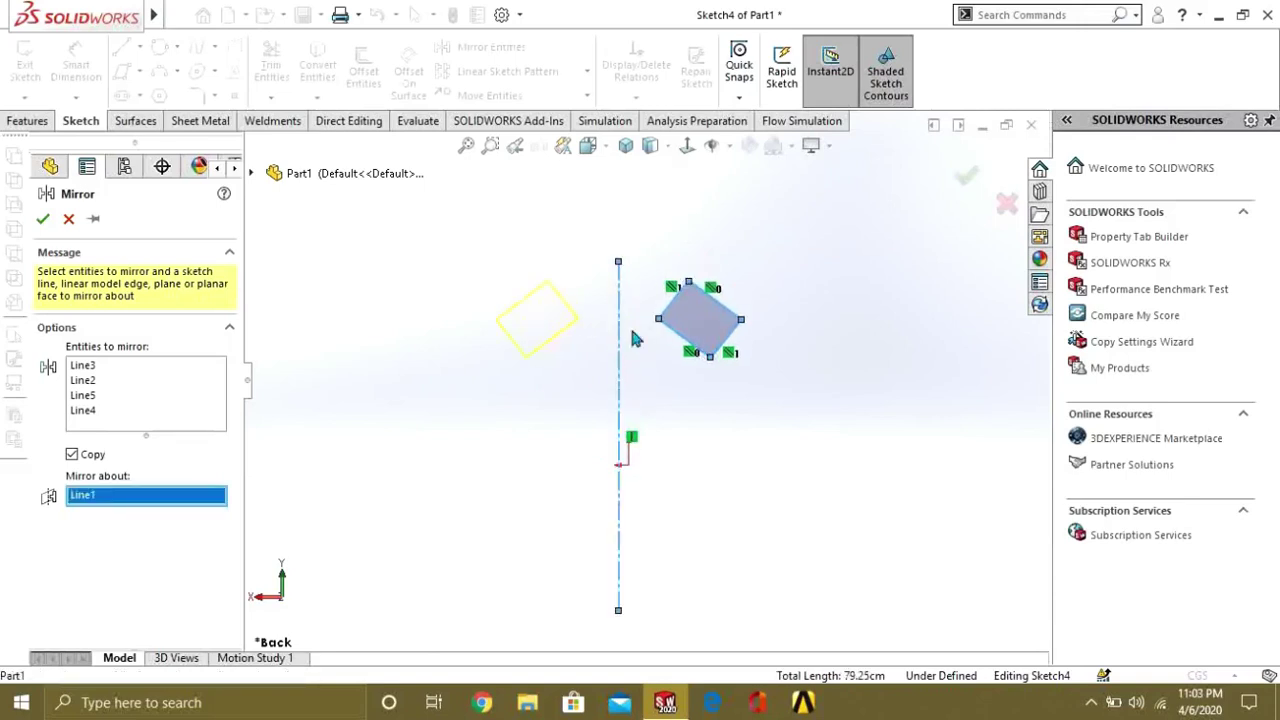
{"action": "left_click", "coordinate": [45, 220]}
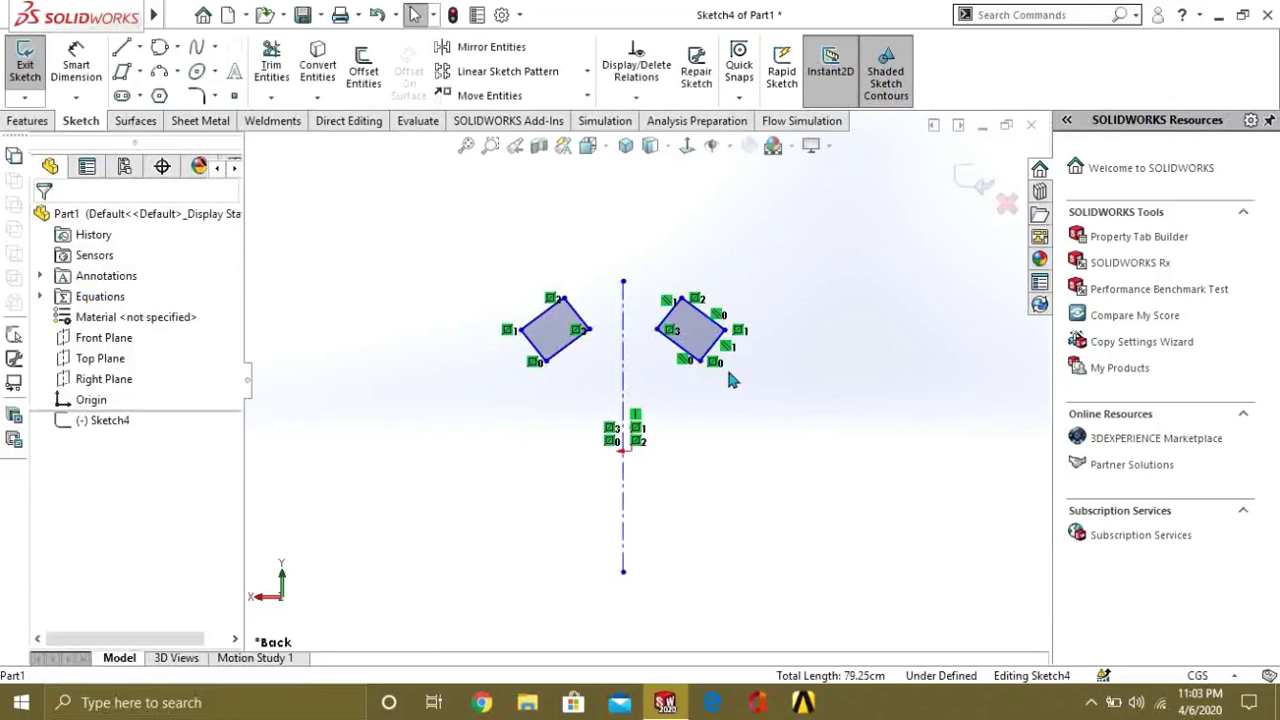
{"action": "scroll", "coordinate": [670, 365], "scroll_direction": "down", "scroll_amount": 4}
{"action": "scroll", "coordinate": [632, 369], "scroll_direction": "up", "scroll_amount": 2}
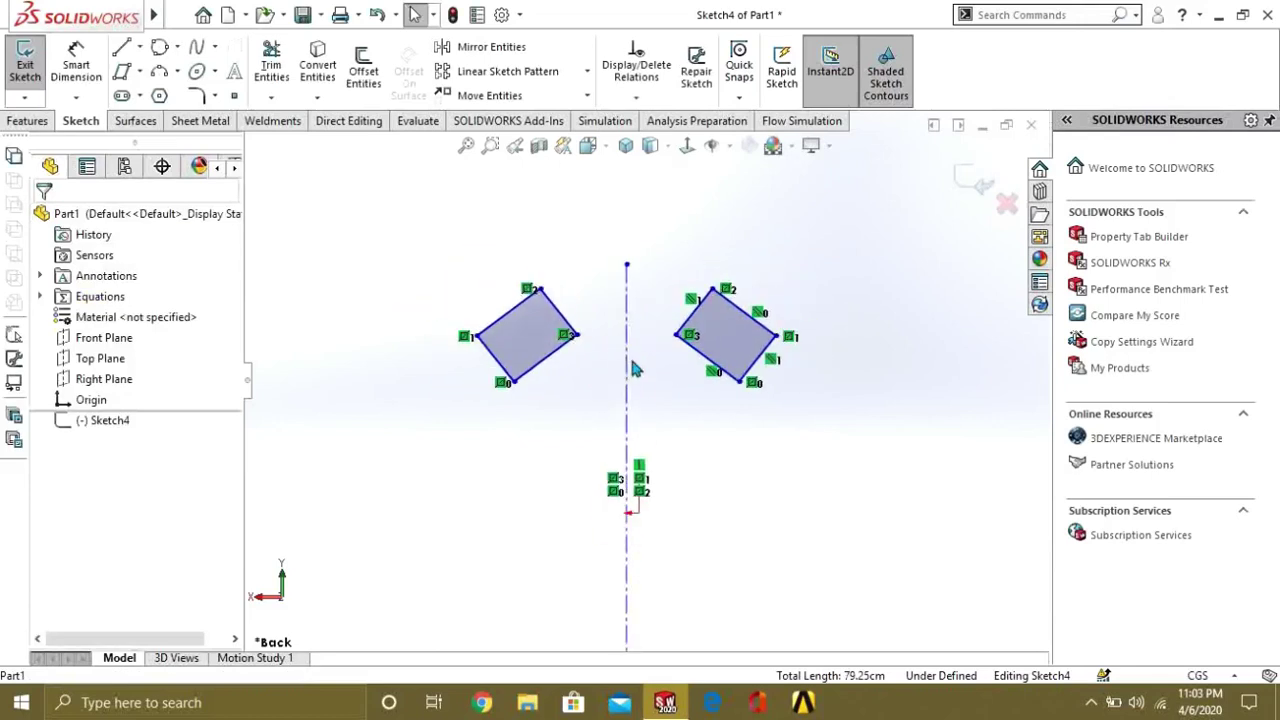
Step: Remove both parallelograms from the sketch with Power trim
{"action": "left_click", "coordinate": [91, 79]}
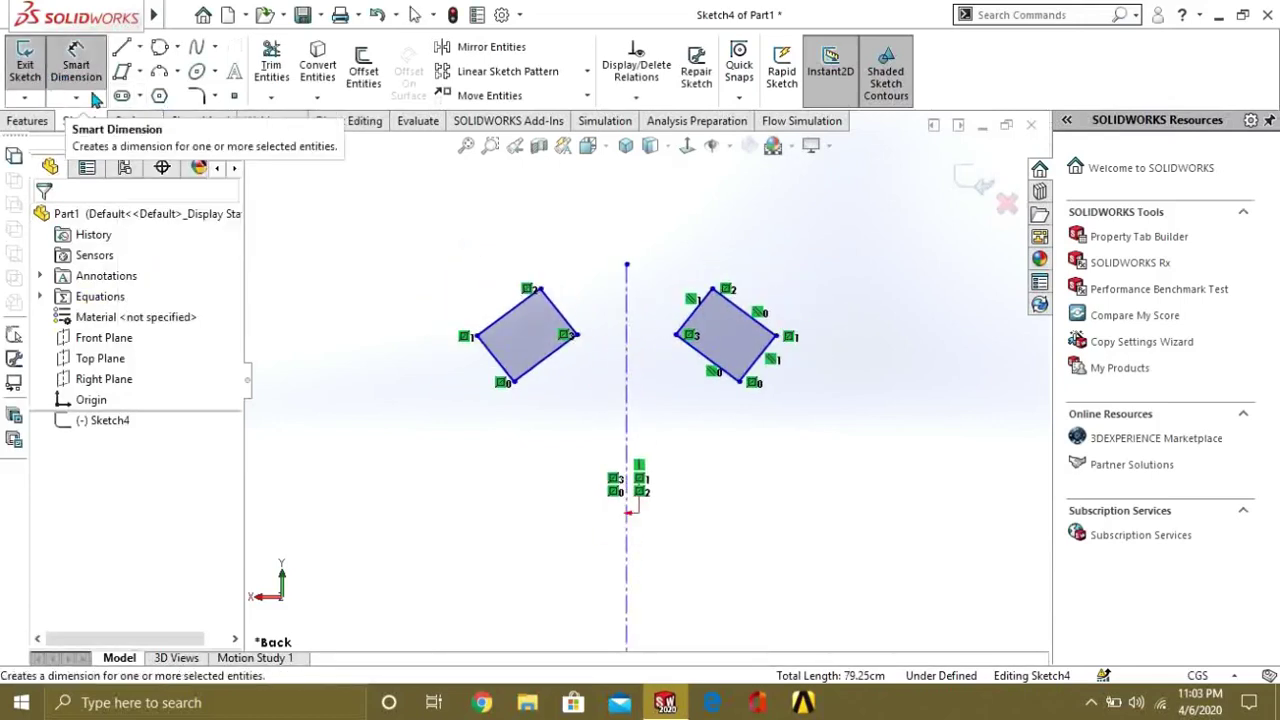
{"action": "left_click", "coordinate": [91, 79]}
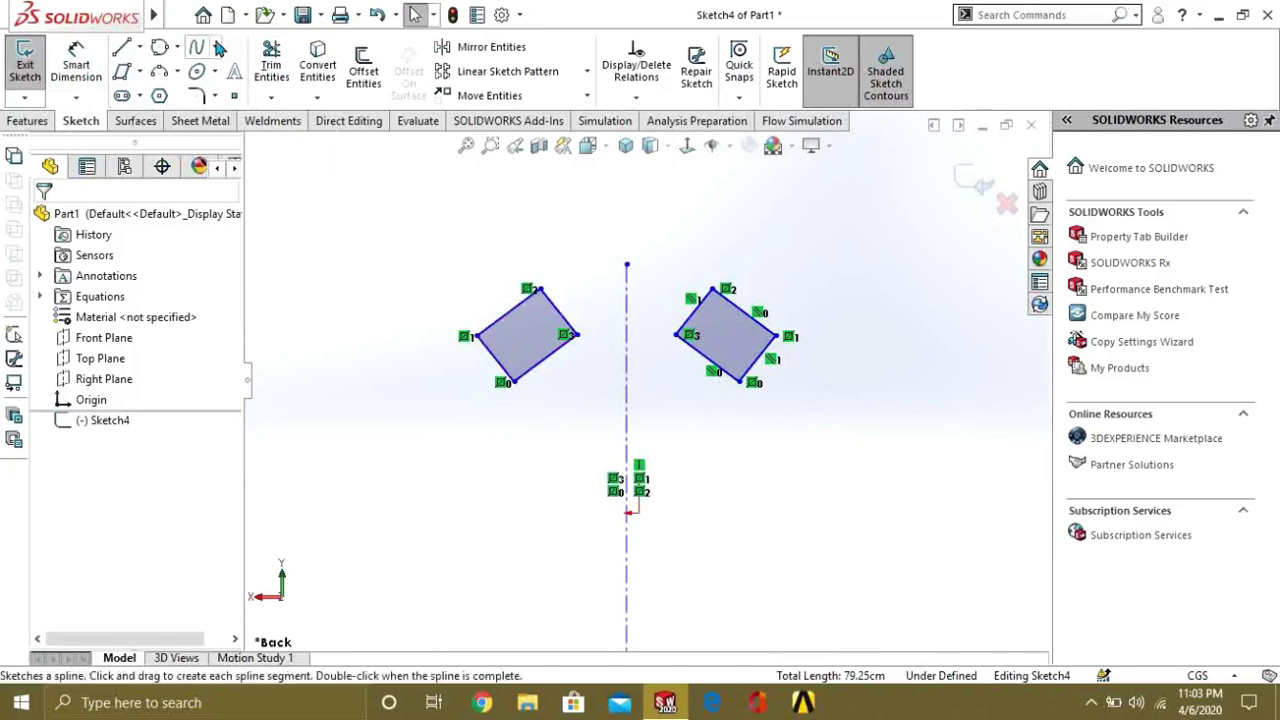
{"action": "left_click", "coordinate": [283, 64]}
{"action": "mouse_move", "coordinate": [698, 320]}
{"action": "left_mouse_down"}
{"action": "mouse_move", "coordinate": [690, 390]}
{"action": "mouse_move", "coordinate": [788, 290]}
{"action": "mouse_move", "coordinate": [718, 340]}
{"action": "mouse_move", "coordinate": [676, 290]}
{"action": "left_mouse_up"}
{"action": "mouse_move", "coordinate": [617, 234]}
{"action": "left_mouse_down"}
{"action": "mouse_move", "coordinate": [523, 363]}
{"action": "mouse_move", "coordinate": [405, 205]}
{"action": "left_mouse_up"}
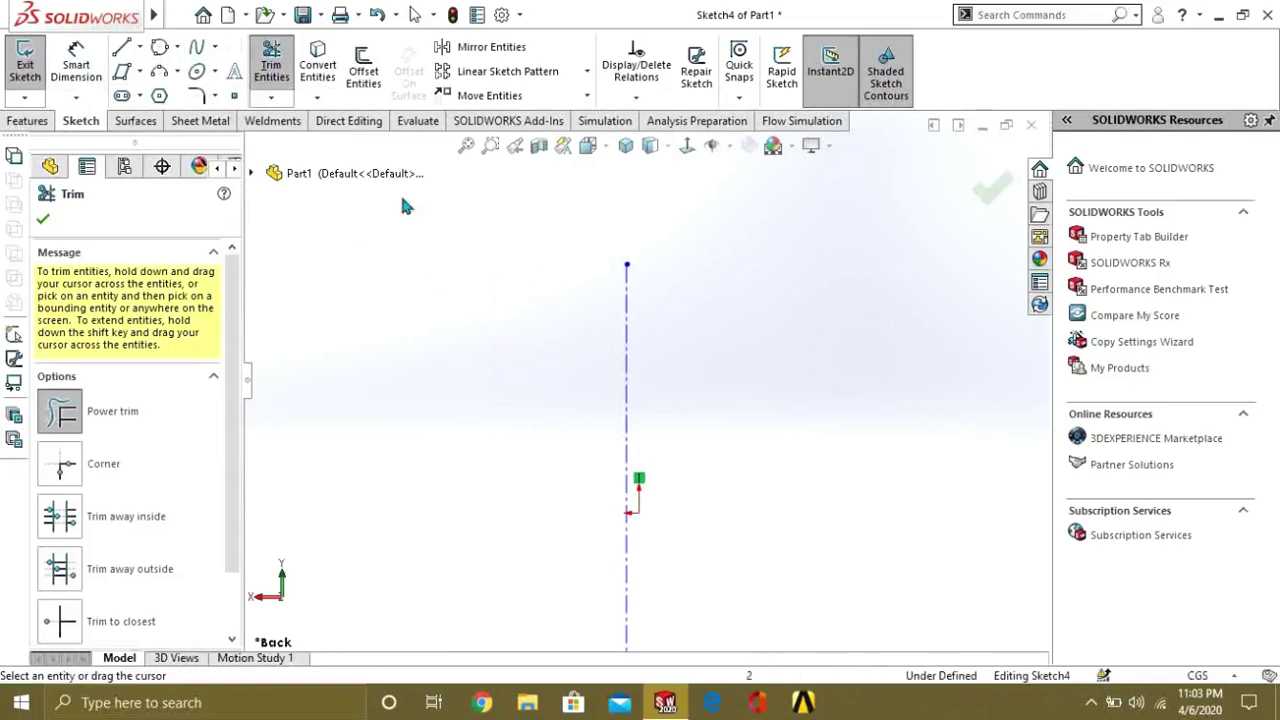
Step: Sketch a stepped half-profile of five connected lines right of the centerline, starting and ending on it
{"action": "left_click", "coordinate": [122, 48]}
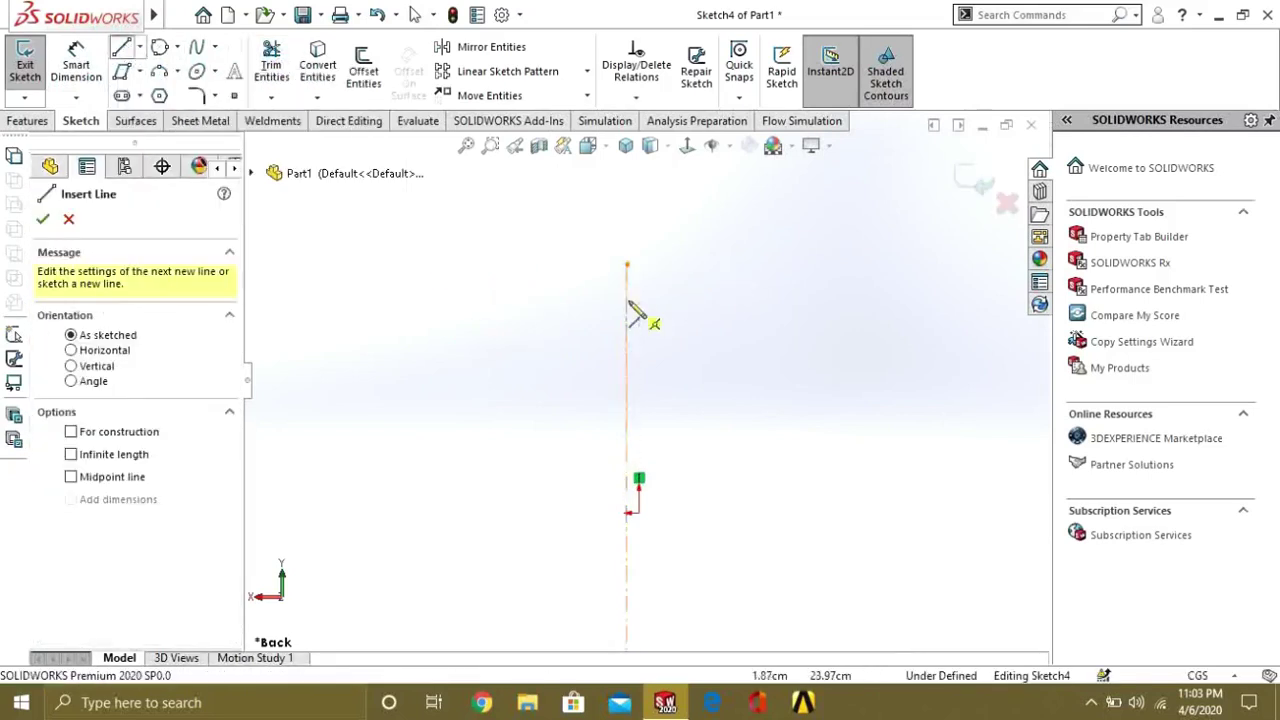
{"action": "left_click", "coordinate": [627, 291]}
{"action": "left_click", "coordinate": [723, 290]}
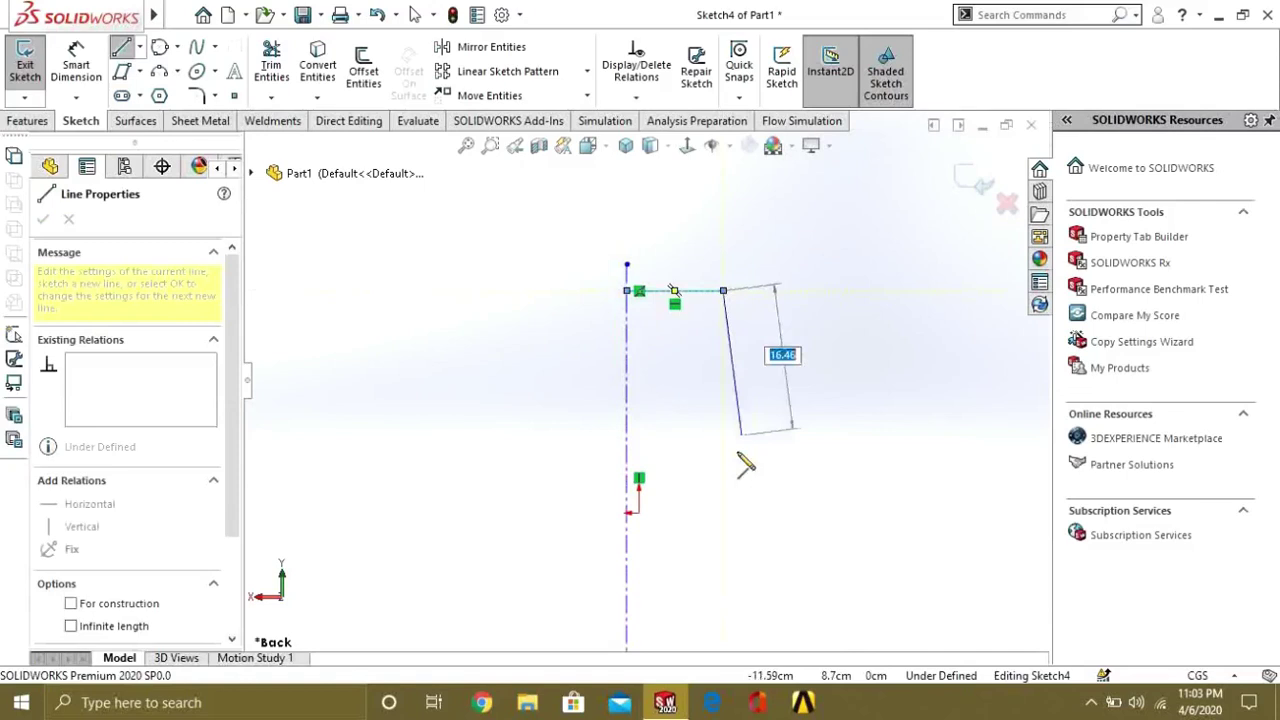
{"action": "left_click", "coordinate": [723, 470]}
{"action": "left_click", "coordinate": [823, 477]}
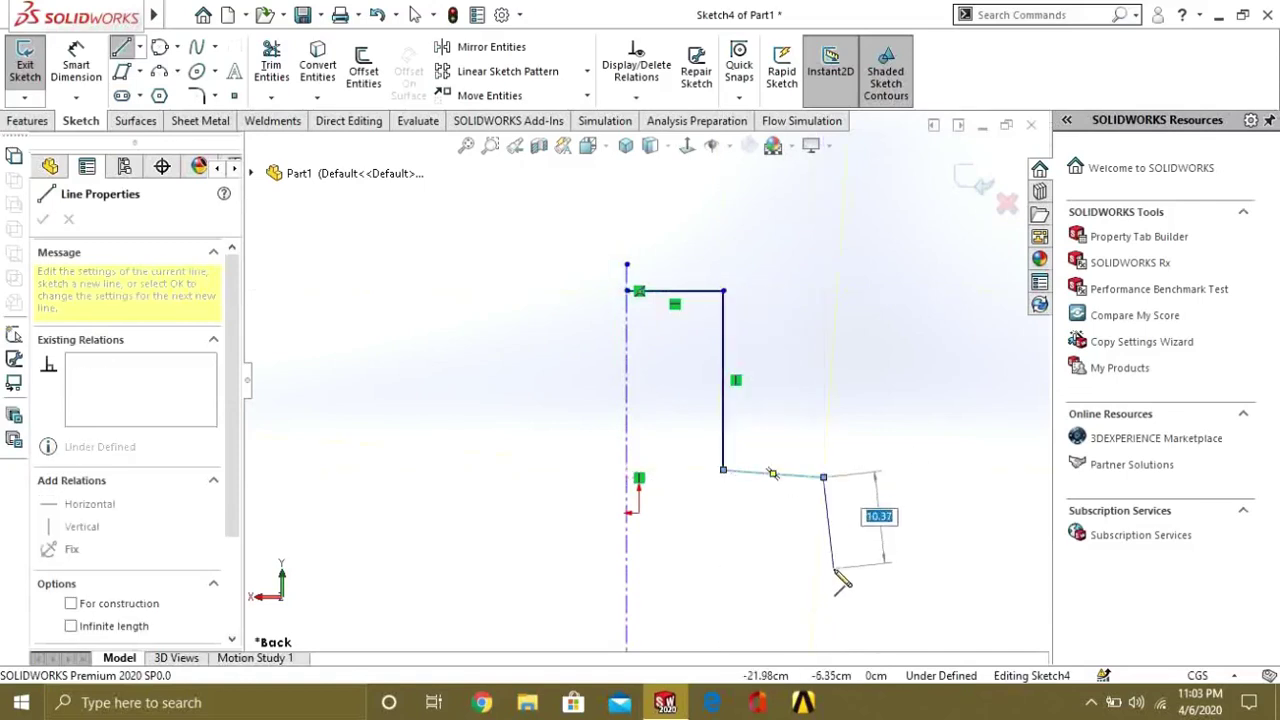
{"action": "left_click", "coordinate": [627, 568]}
{"action": "key", "text": "Escape"}
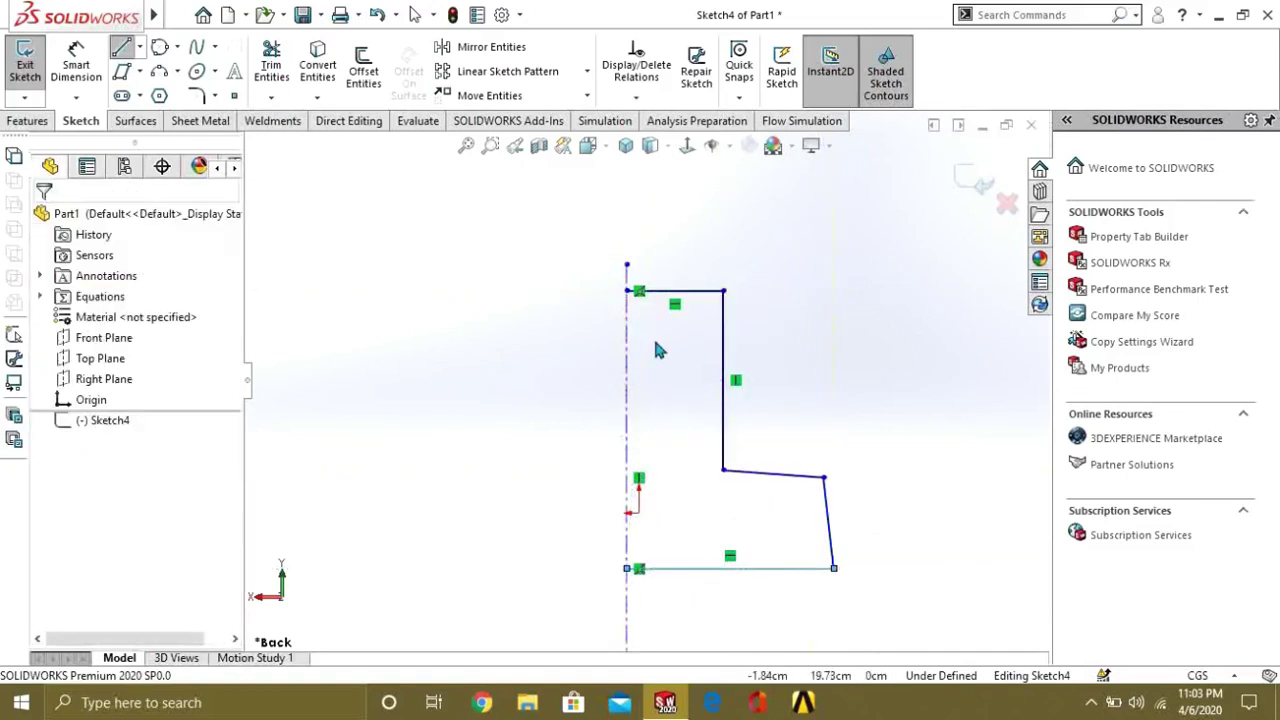
Step: Mirror the five half-profile lines about the vertical centerline with Copy enabled
{"action": "left_click", "coordinate": [485, 50]}
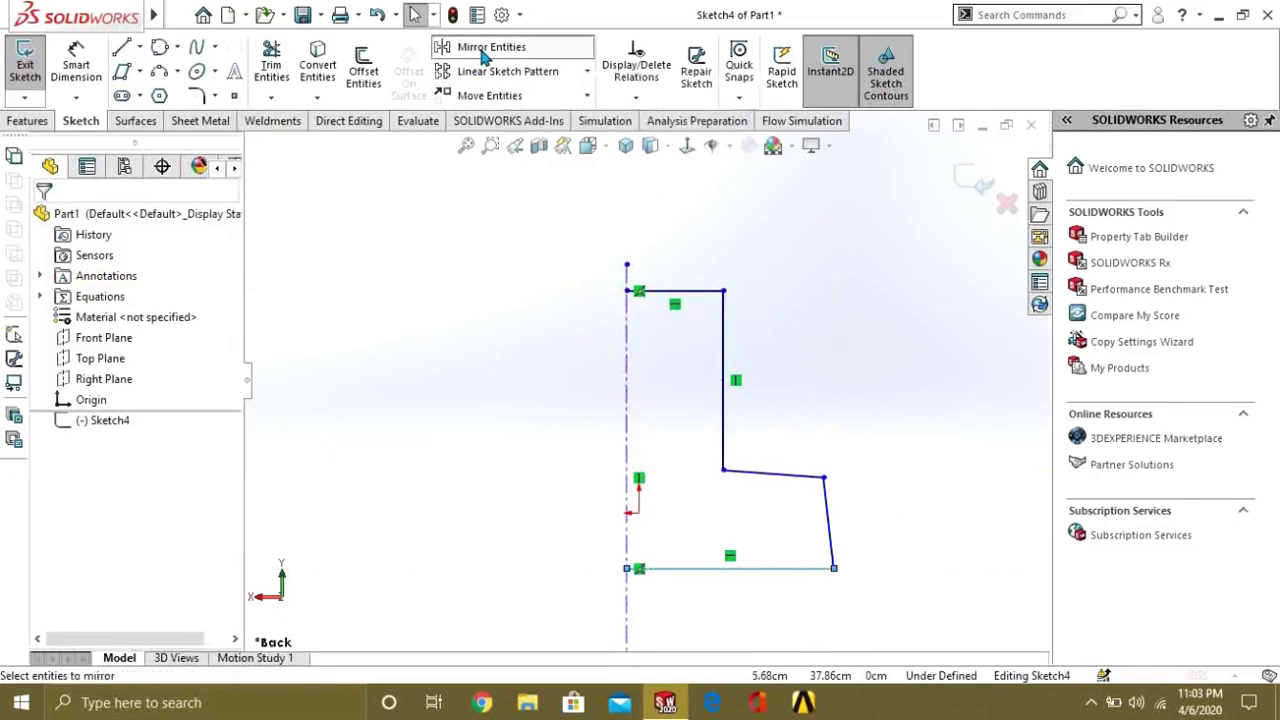
{"action": "left_click", "coordinate": [672, 292]}
{"action": "left_click", "coordinate": [723, 366]}
{"action": "left_click", "coordinate": [773, 474]}
{"action": "left_click", "coordinate": [828, 522]}
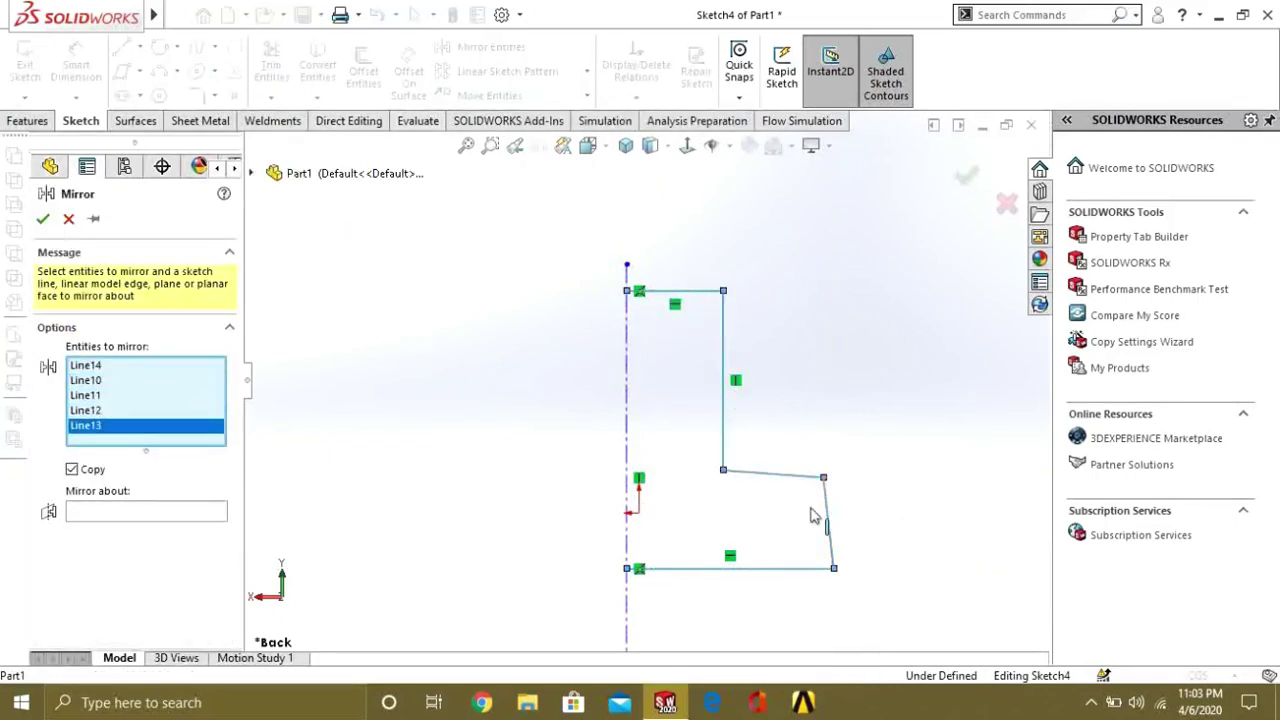
{"action": "left_click", "coordinate": [184, 510]}
{"action": "left_click", "coordinate": [627, 392]}
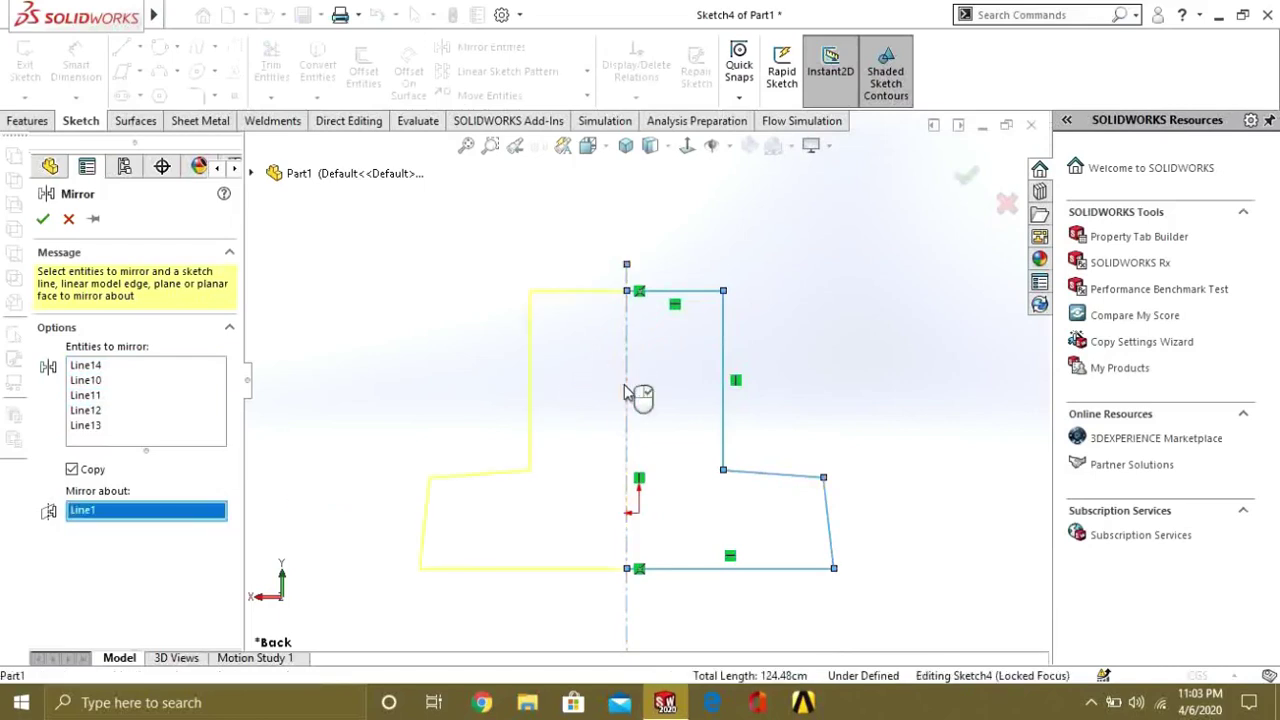
{"action": "left_click", "coordinate": [47, 221]}
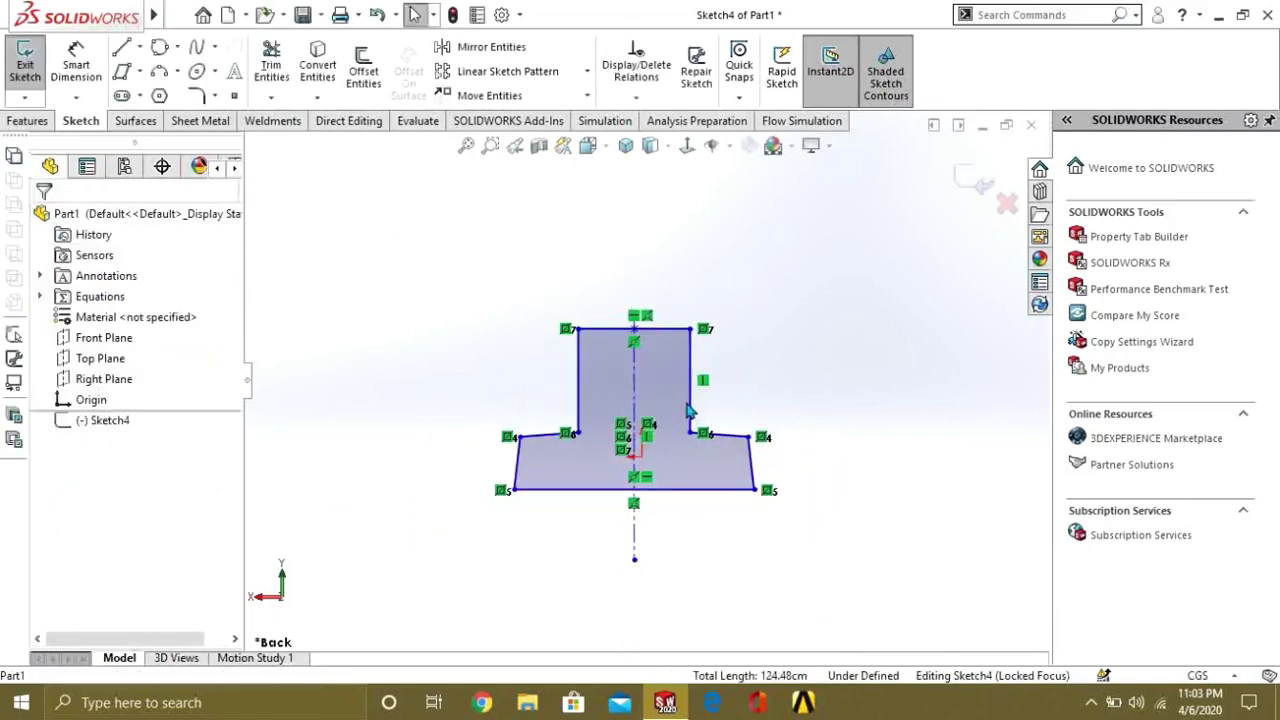
Step: Flip the view normal to the sketch and remove the mirrored profile and centerline with Power trim
{"action": "mouse_move", "coordinate": [686, 417]}
{"action": "middle_mouse_down"}
{"action": "mouse_move", "coordinate": [800, 416]}
{"action": "mouse_move", "coordinate": [709, 363]}
{"action": "mouse_move", "coordinate": [766, 403]}
{"action": "mouse_move", "coordinate": [683, 455]}
{"action": "middle_mouse_up"}
{"action": "scroll", "coordinate": [643, 416], "scroll_direction": "down", "scroll_amount": 3}
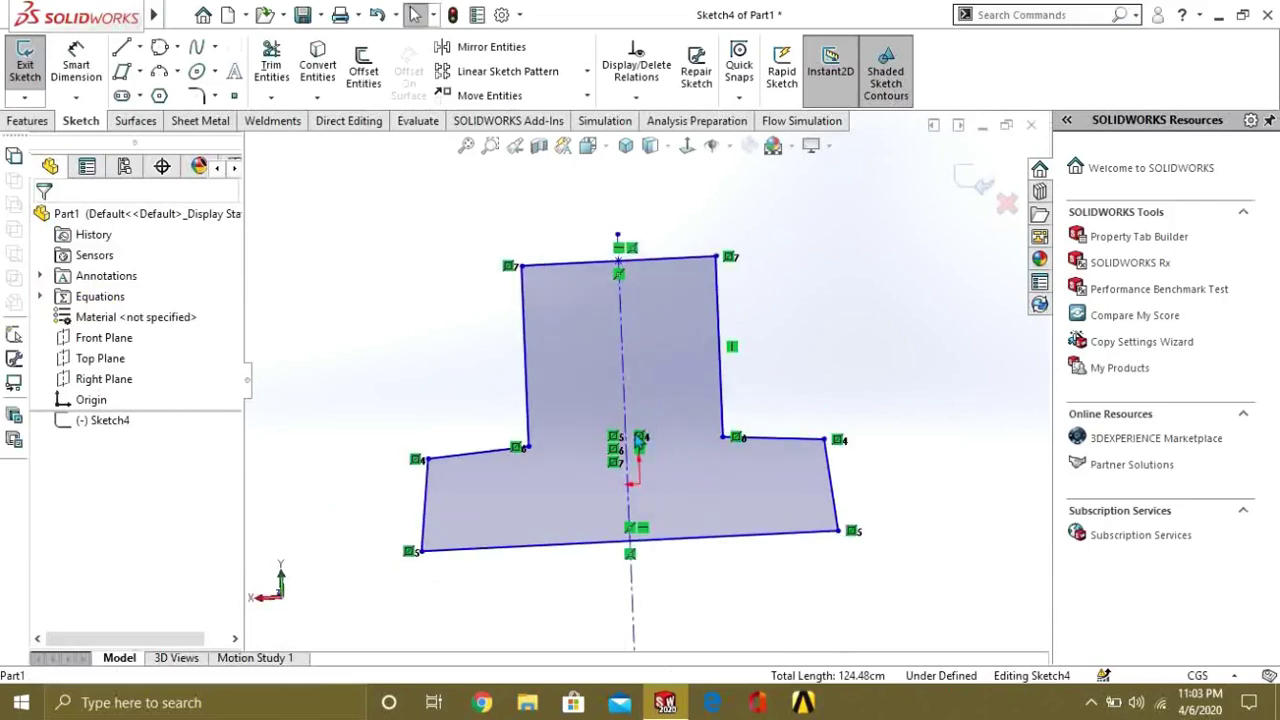
{"action": "left_click", "coordinate": [688, 147]}
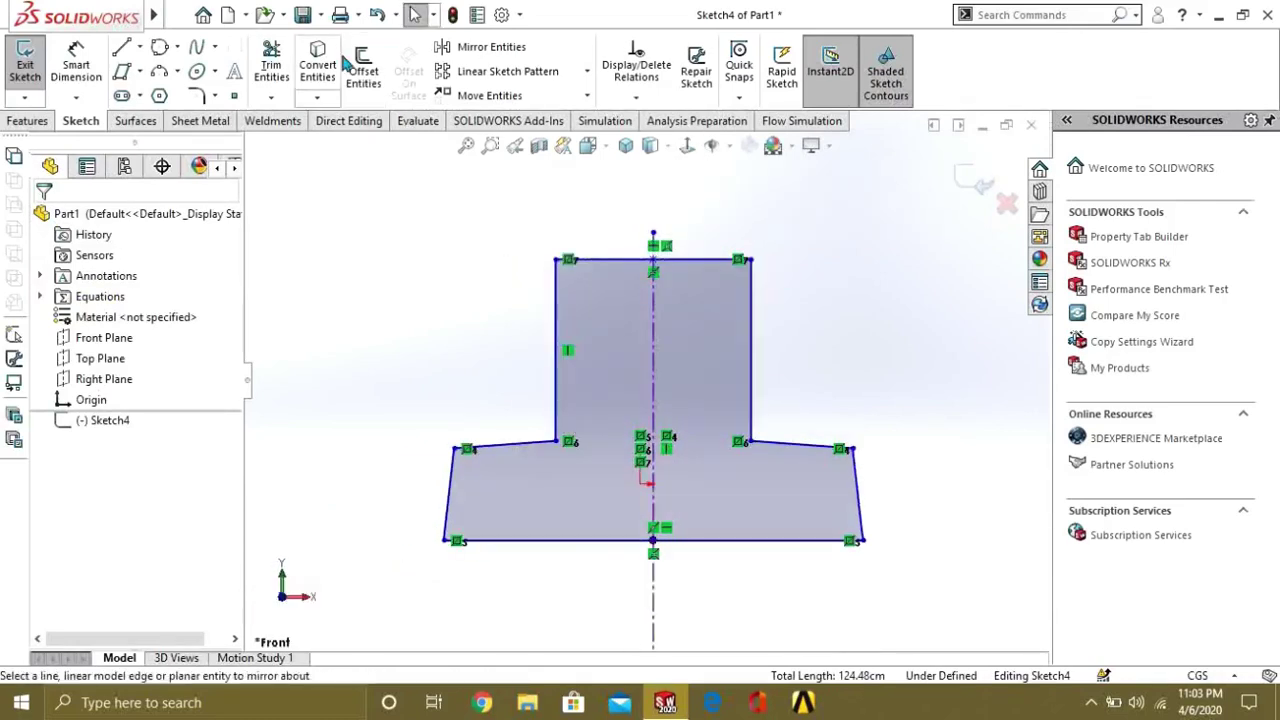
{"action": "left_click", "coordinate": [271, 65]}
{"action": "mouse_move", "coordinate": [560, 195]}
{"action": "left_mouse_down"}
{"action": "mouse_move", "coordinate": [520, 420]}
{"action": "mouse_move", "coordinate": [432, 556]}
{"action": "mouse_move", "coordinate": [660, 528]}
{"action": "mouse_move", "coordinate": [700, 486]}
{"action": "mouse_move", "coordinate": [748, 294]}
{"action": "mouse_move", "coordinate": [656, 304]}
{"action": "left_mouse_up"}
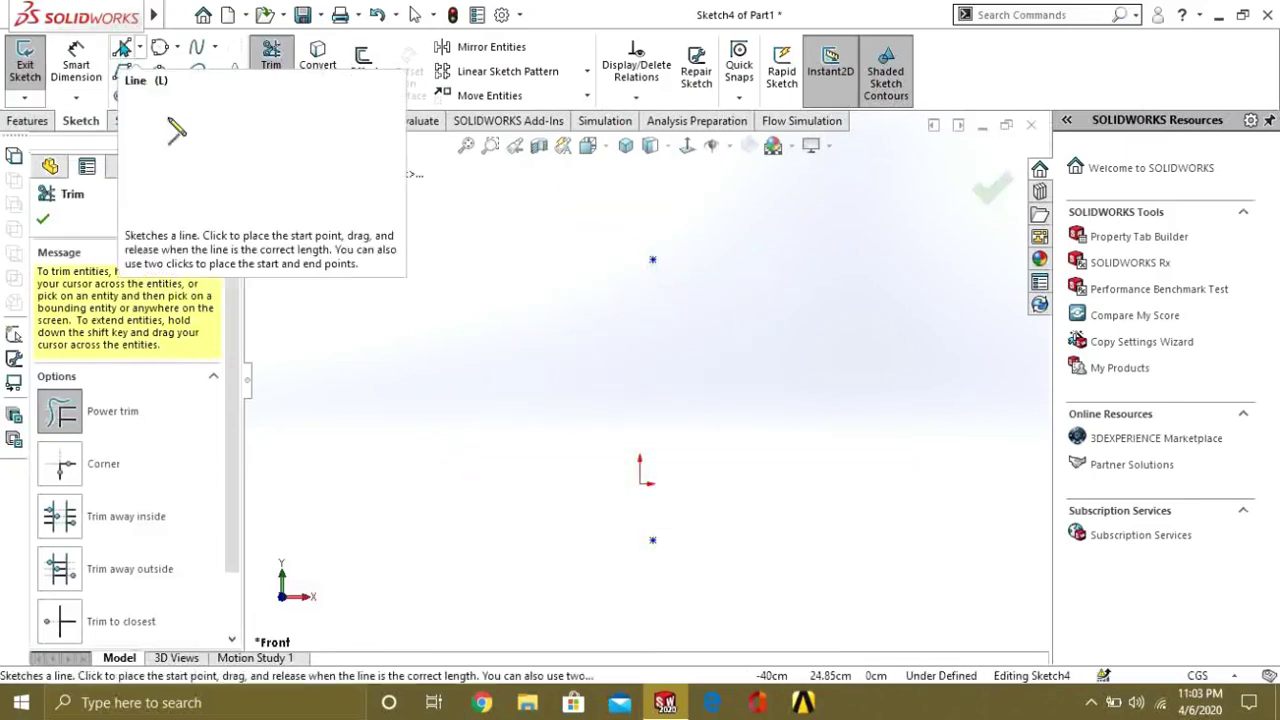
Step: Sketch a closed rectangular outline around the origin with connected horizontal and vertical lines
{"action": "left_click", "coordinate": [121, 47]}
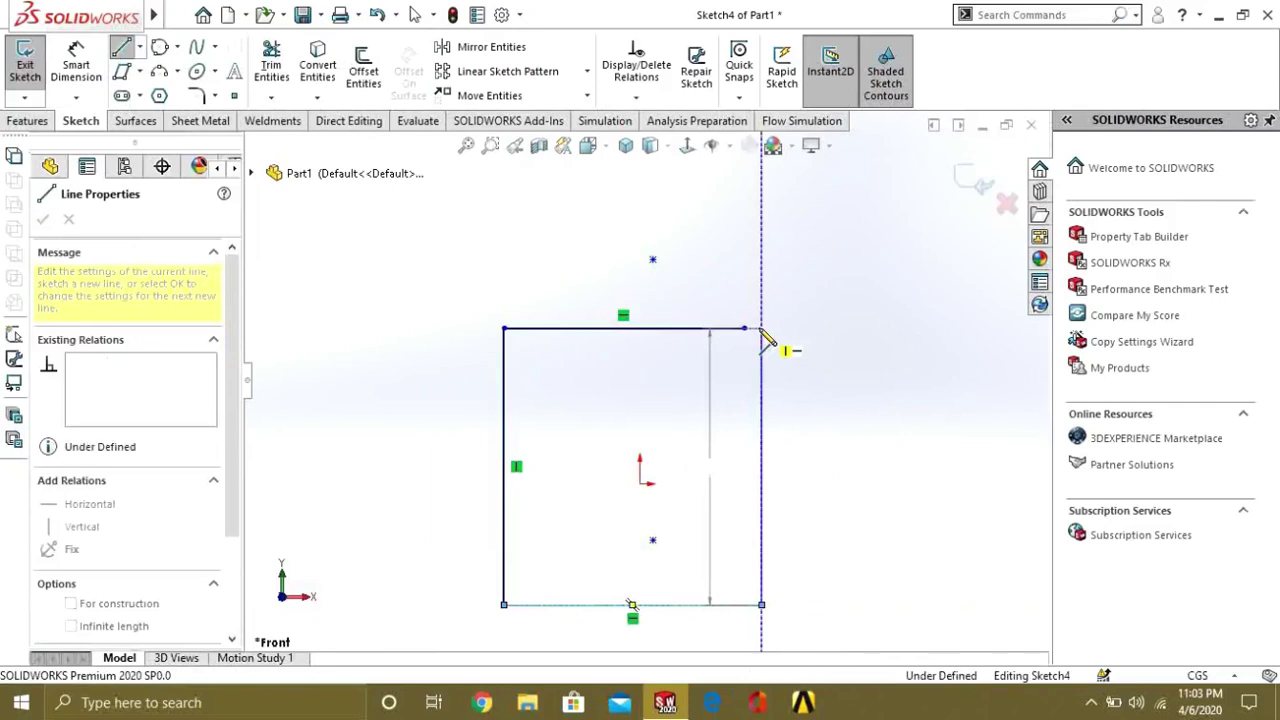
{"action": "left_click", "coordinate": [761, 329]}
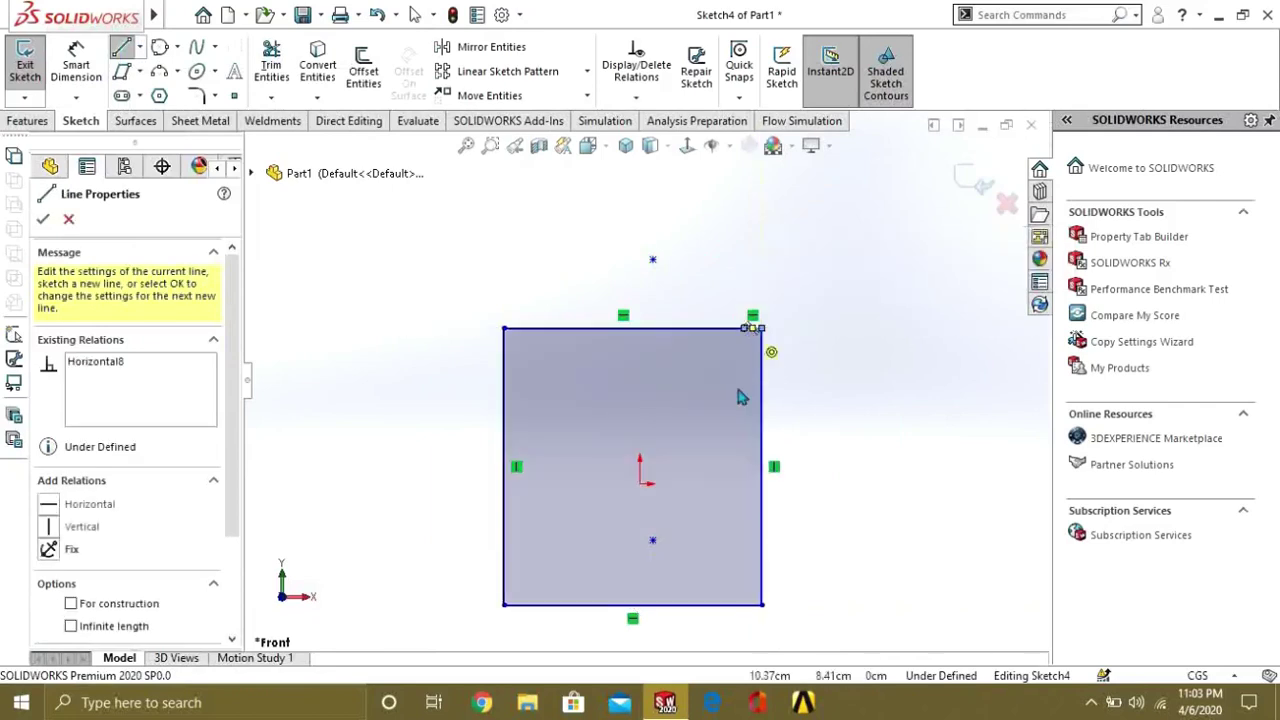
{"action": "key", "text": "Escape"}
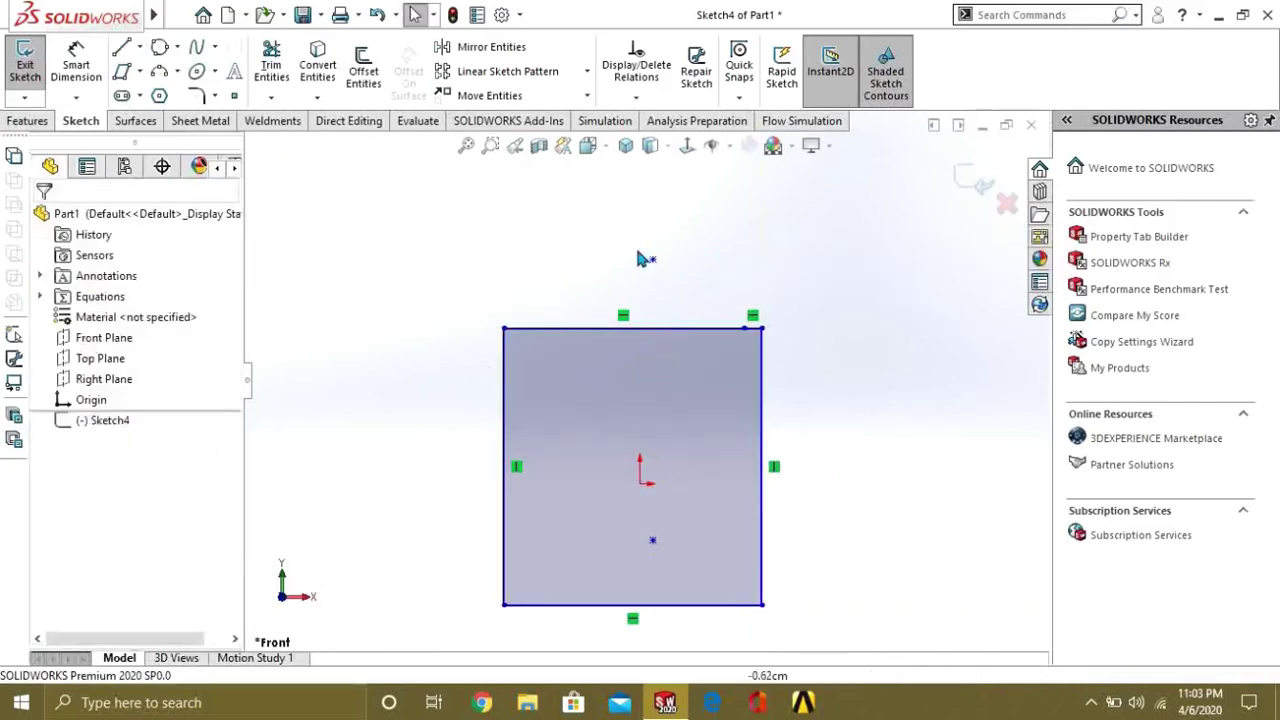
Step: Start a linear sketch pattern along the X-axis and select the rectangle's outline lines as the entities to pattern
{"action": "scroll", "coordinate": [630, 370], "scroll_direction": "up", "scroll_amount": 5}
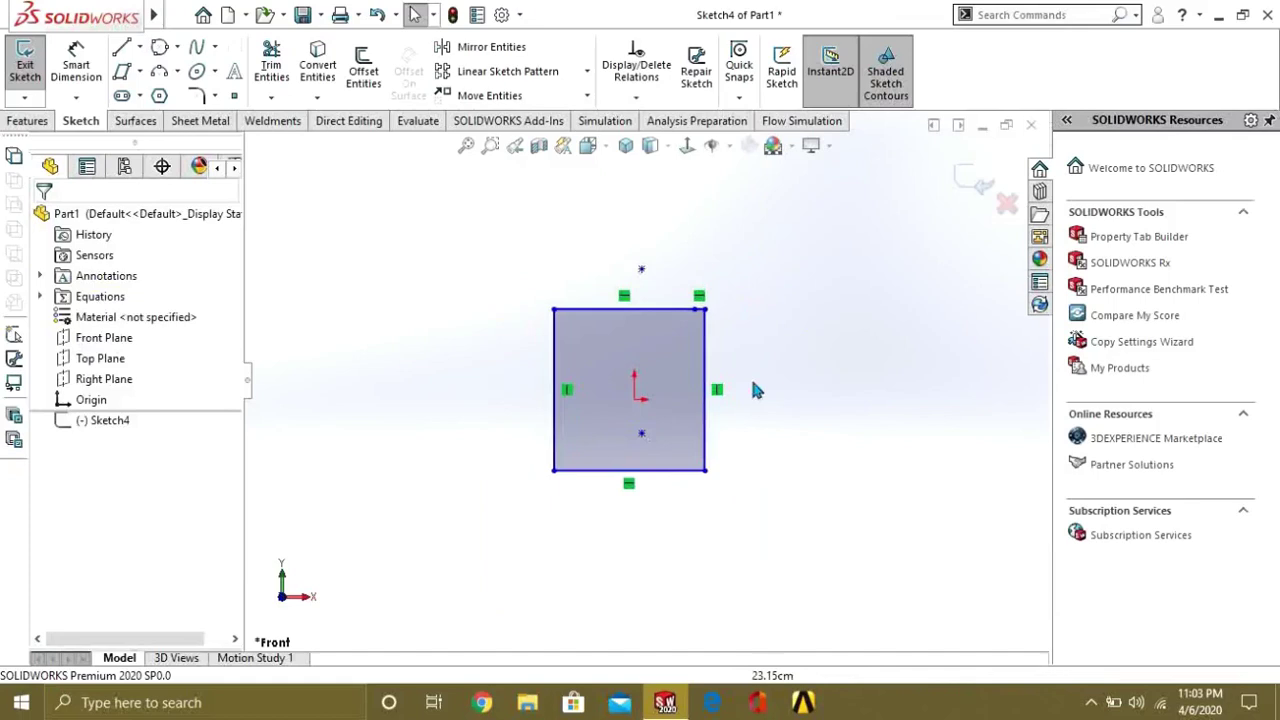
{"action": "scroll", "coordinate": [728, 398], "scroll_direction": "down", "scroll_amount": 4}
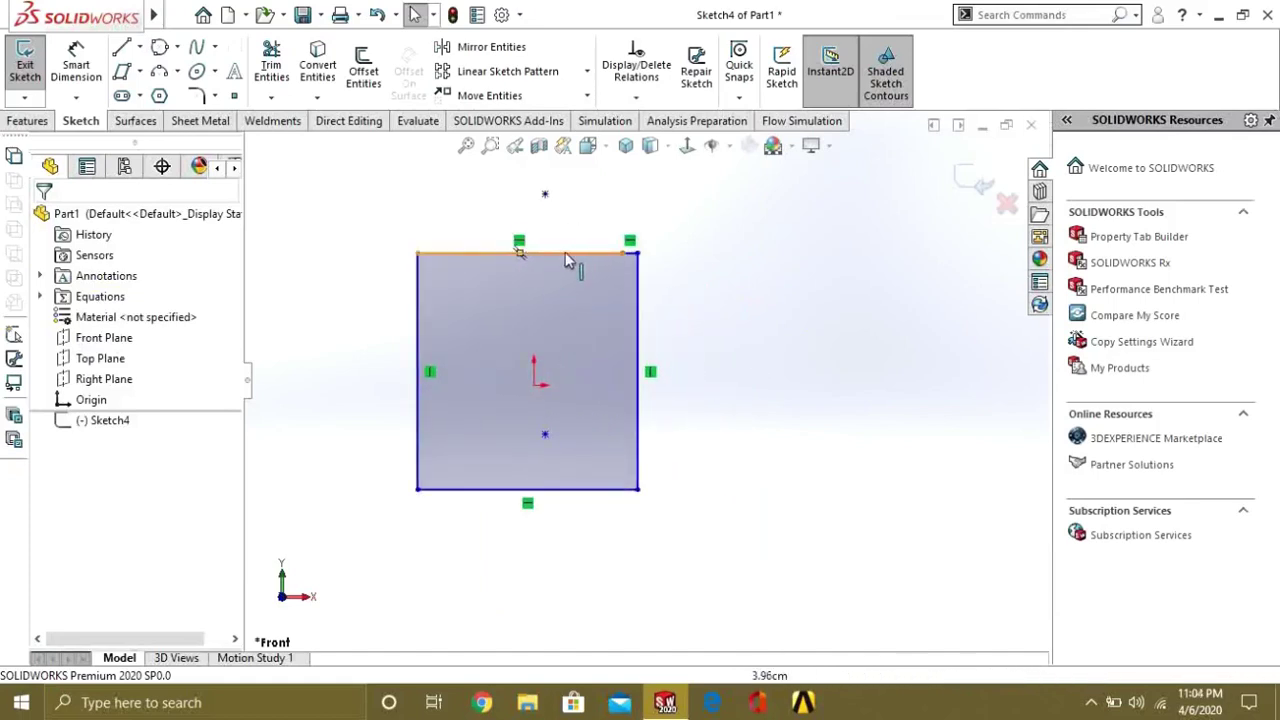
{"action": "left_click", "coordinate": [513, 72]}
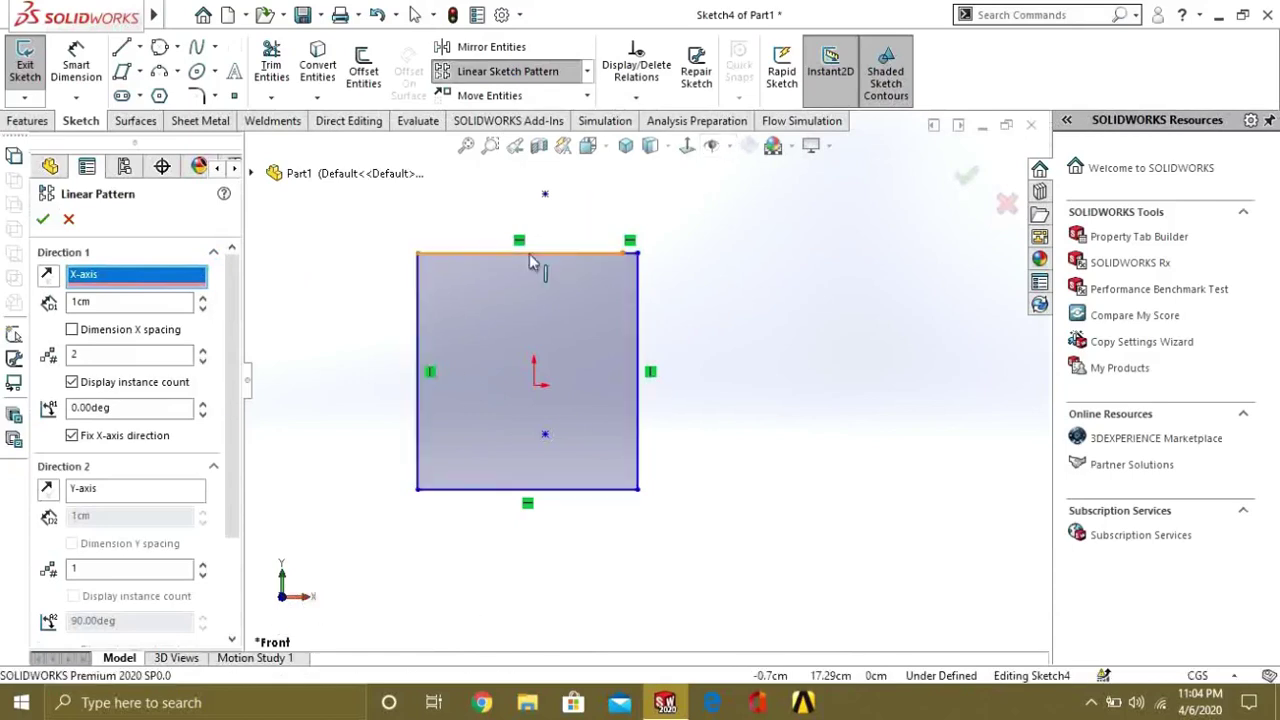
{"action": "scroll", "coordinate": [240, 386], "scroll_direction": "down", "scroll_amount": 3}
{"action": "left_click", "coordinate": [115, 588]}
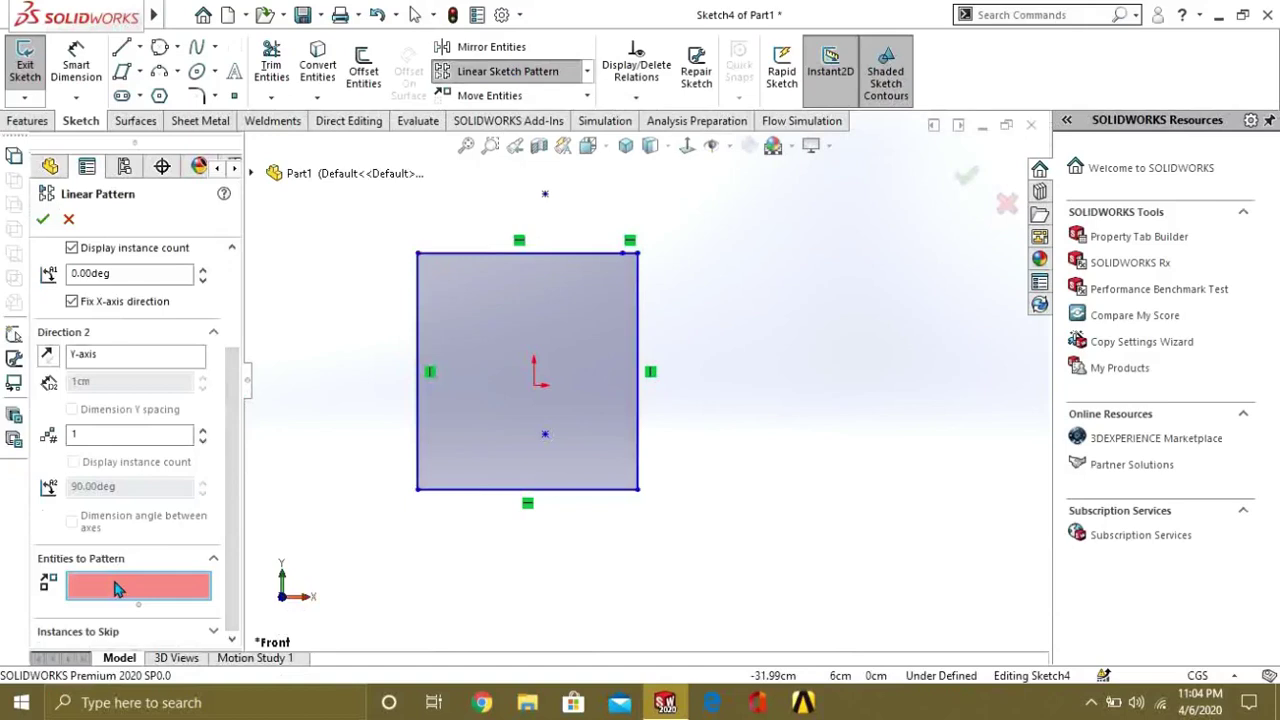
{"action": "left_click", "coordinate": [530, 254]}
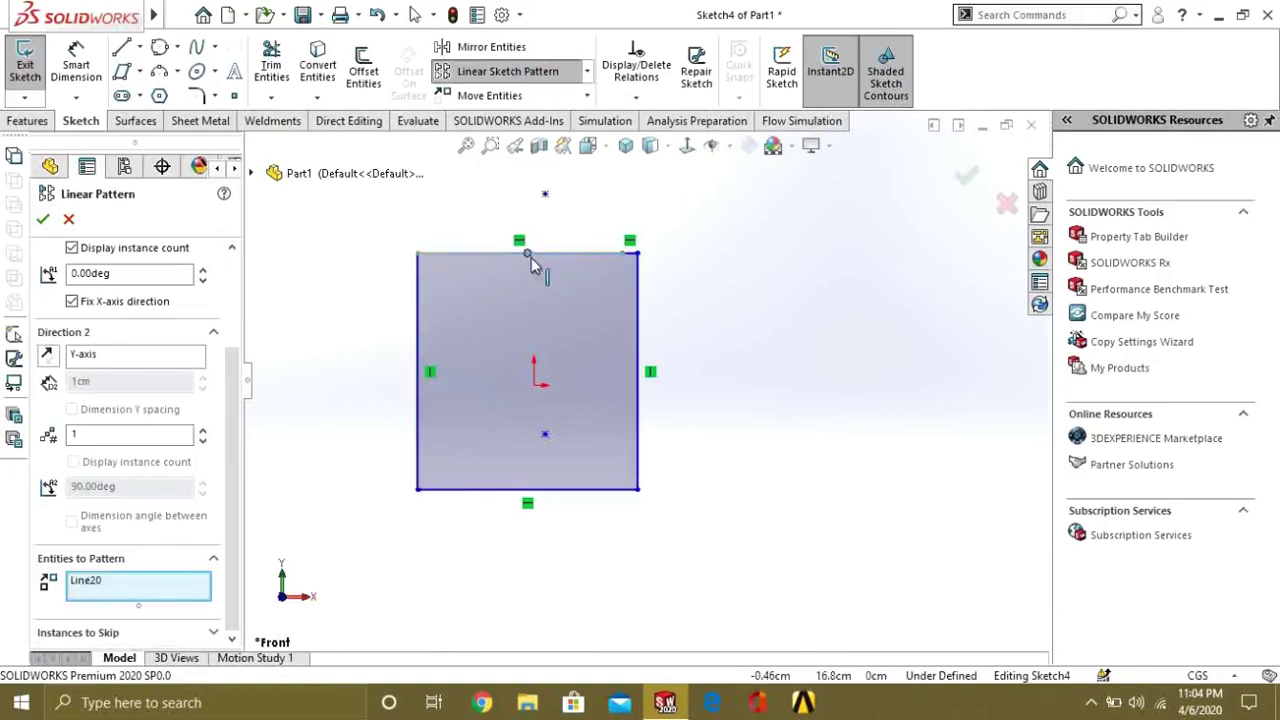
{"action": "left_click", "coordinate": [420, 325]}
{"action": "left_click", "coordinate": [491, 489]}
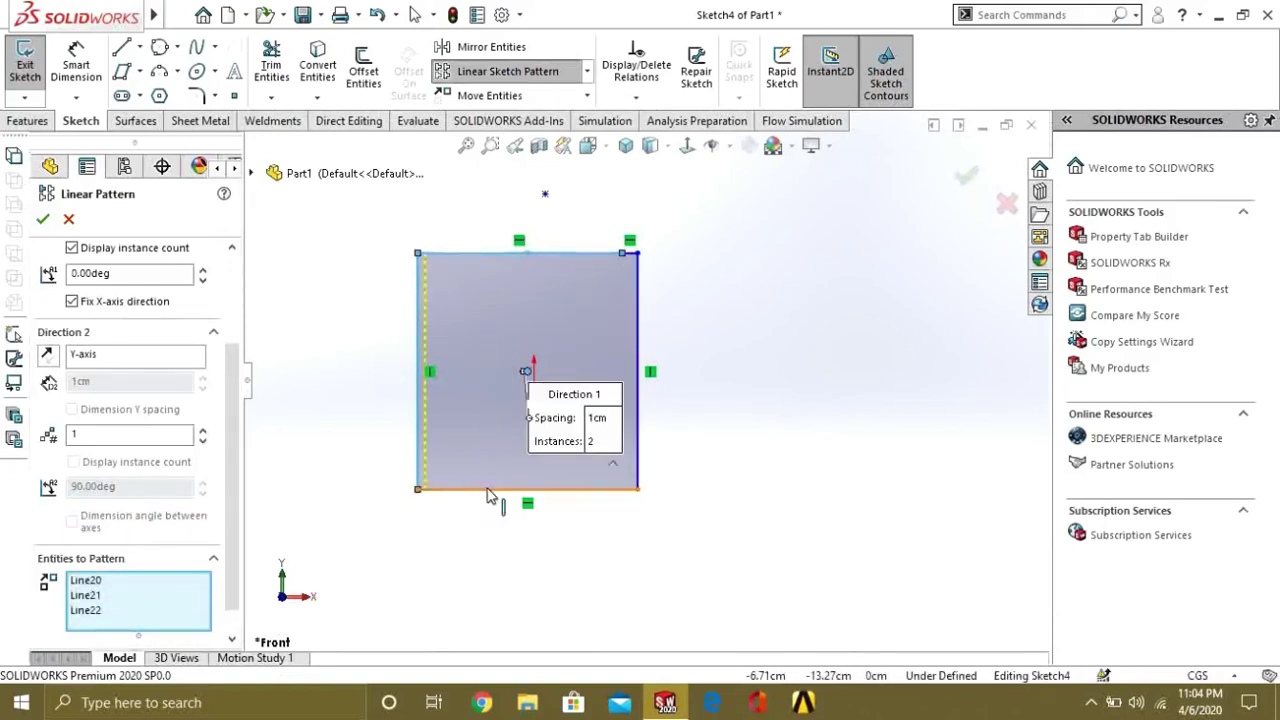
{"action": "left_click", "coordinate": [643, 313]}
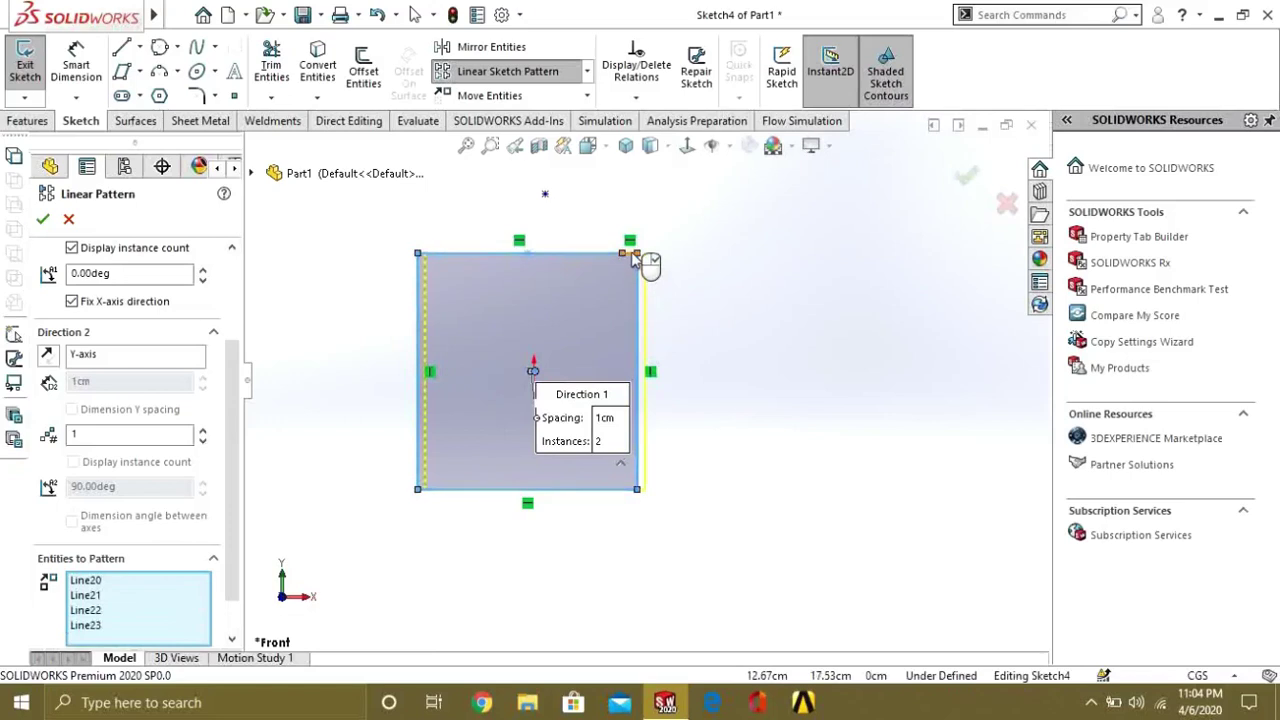
Step: Set the X-axis spacing to 38 cm and the instance count to 5, and create the linear pattern
{"action": "left_click_drag", "start_coordinate": [240, 391], "coordinate": [238, 287]}
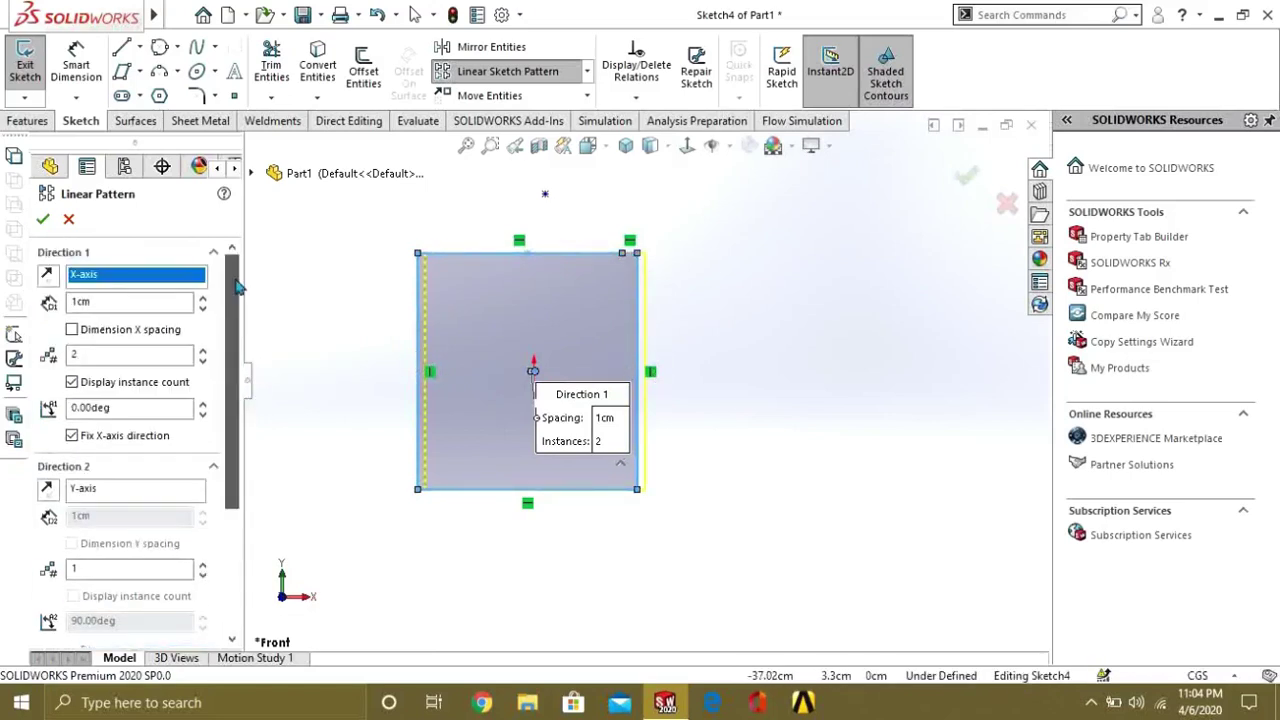
{"action": "left_click", "coordinate": [203, 297]}
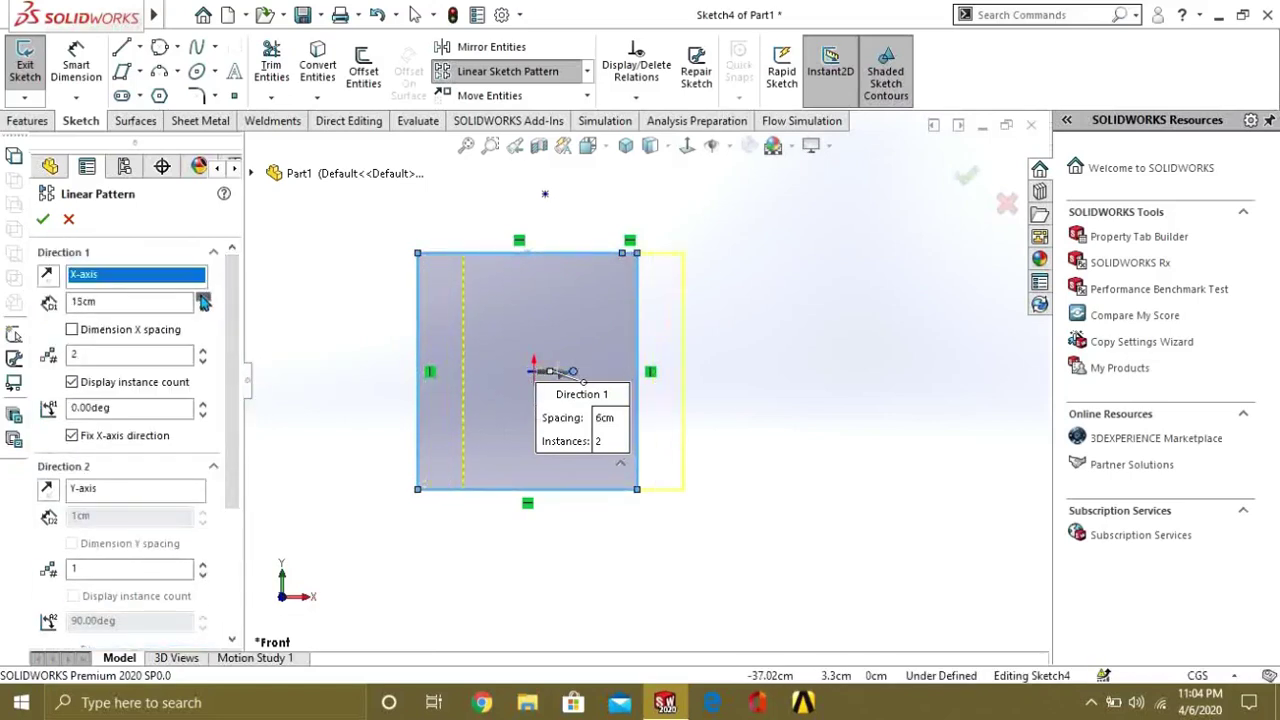
{"action": "left_click", "coordinate": [203, 298]}
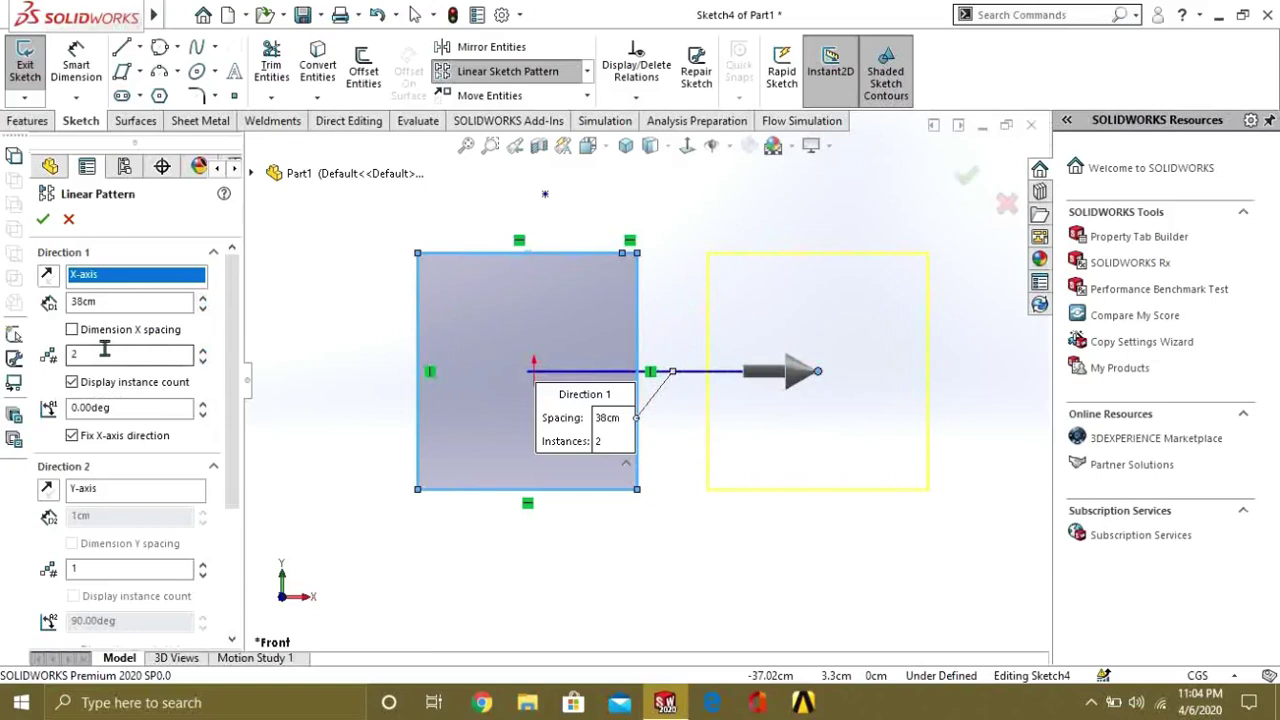
{"action": "left_click", "coordinate": [203, 351]}
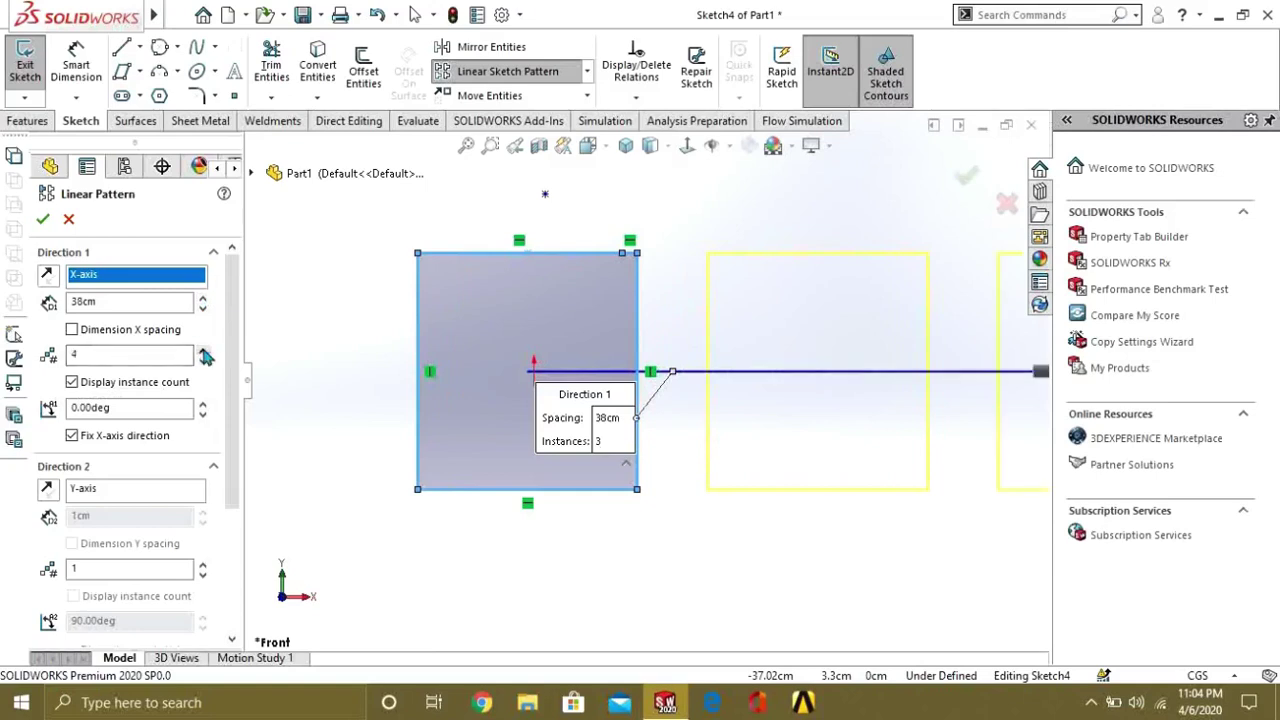
{"action": "scroll", "coordinate": [678, 383], "scroll_direction": "up", "scroll_amount": 6}
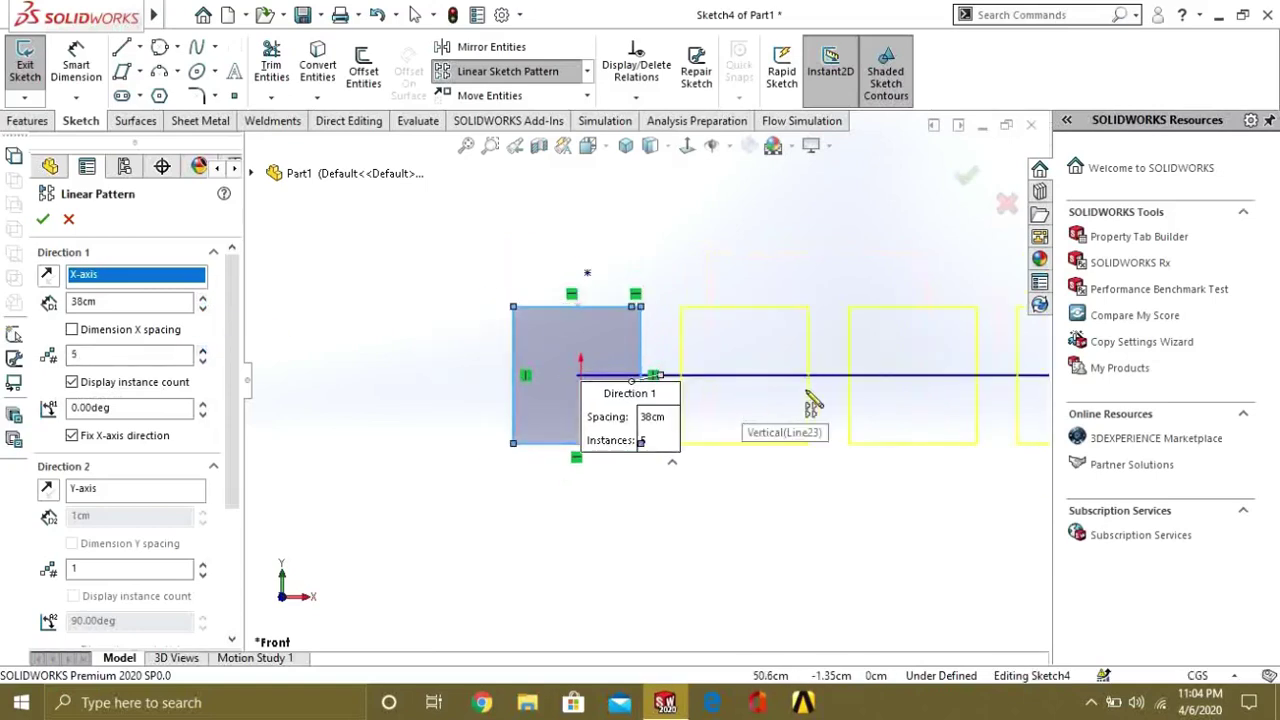
{"action": "scroll", "coordinate": [934, 374], "scroll_direction": "up", "scroll_amount": 3}
{"action": "scroll", "coordinate": [934, 374], "scroll_direction": "down", "scroll_amount": 3}
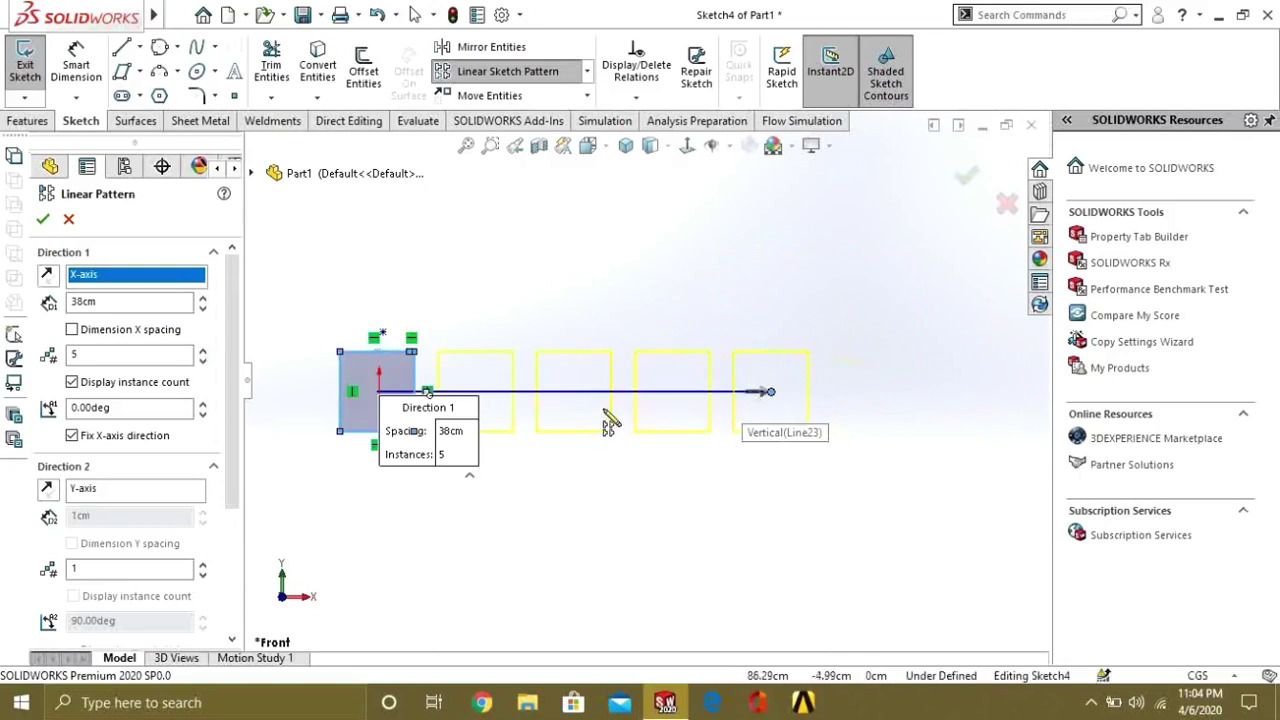
{"action": "left_click", "coordinate": [41, 222]}
Step: Remove the original rectangle and all its patterned copies from the sketch with Power trim
{"action": "scroll", "coordinate": [557, 437], "scroll_direction": "down", "scroll_amount": 3}
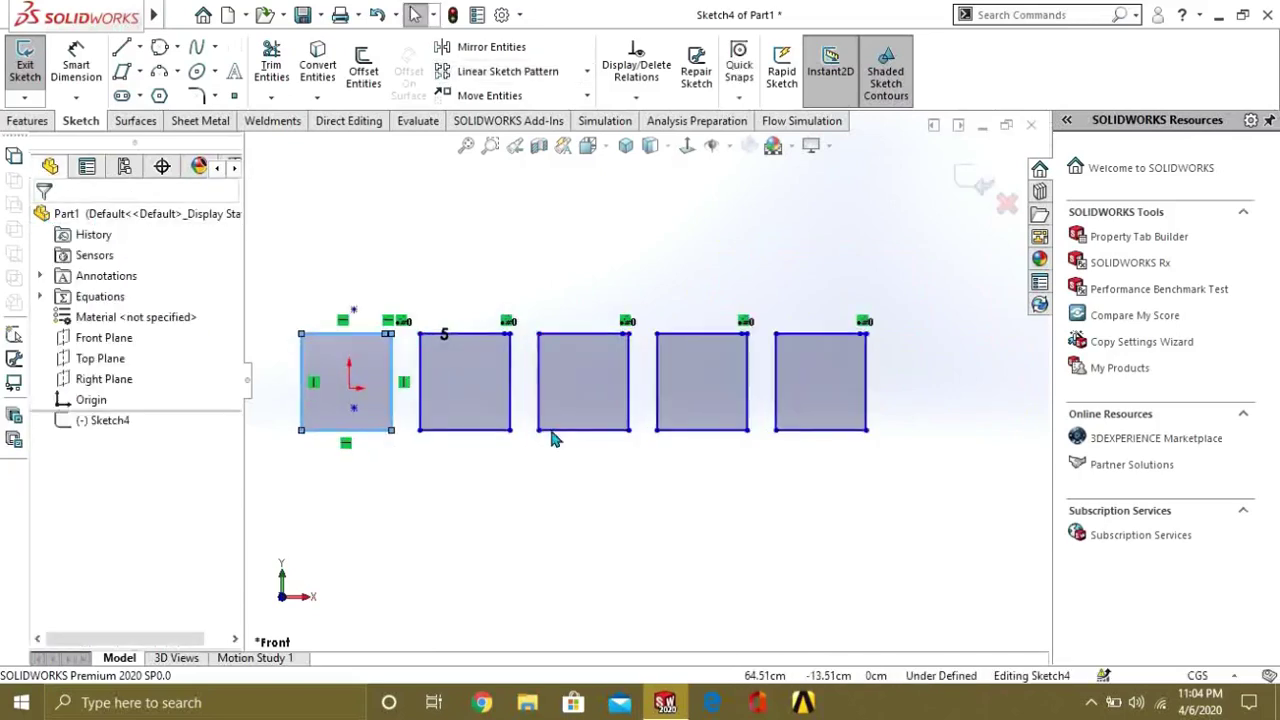
{"action": "scroll", "coordinate": [575, 390], "scroll_direction": "down", "scroll_amount": 3}
{"action": "scroll", "coordinate": [576, 425], "scroll_direction": "up", "scroll_amount": 3}
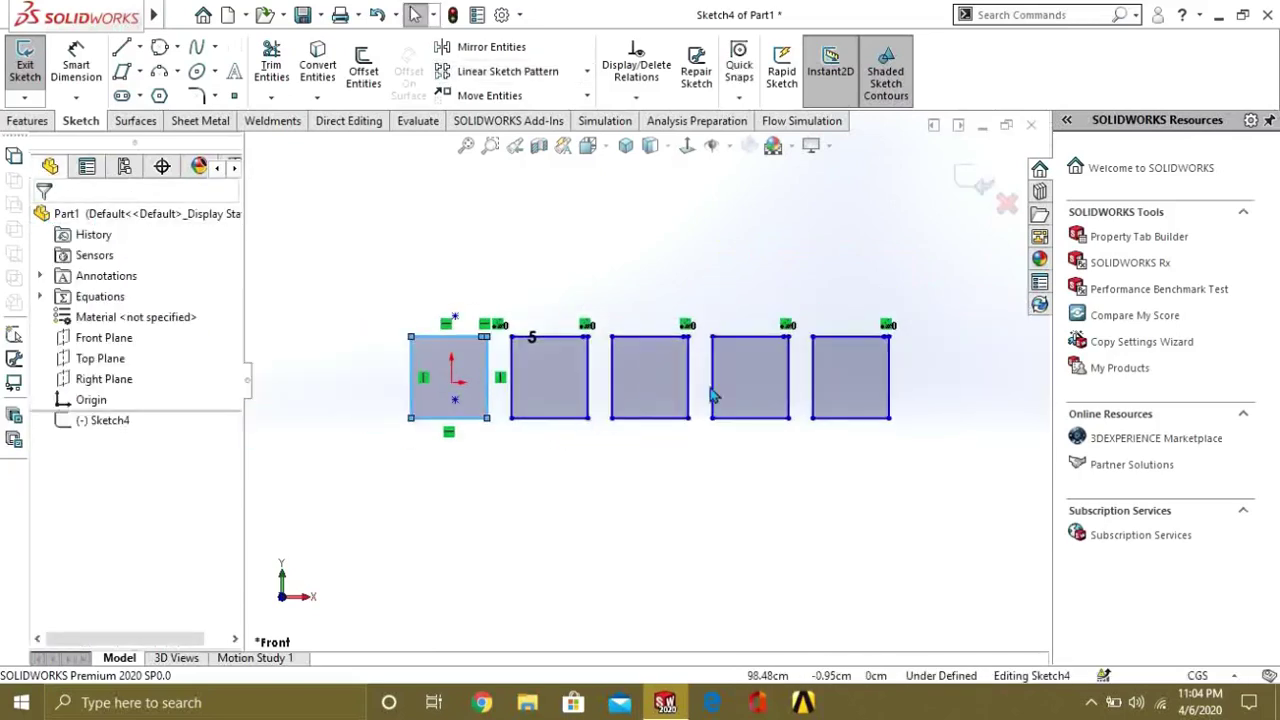
{"action": "scroll", "coordinate": [717, 397], "scroll_direction": "down", "scroll_amount": 1}
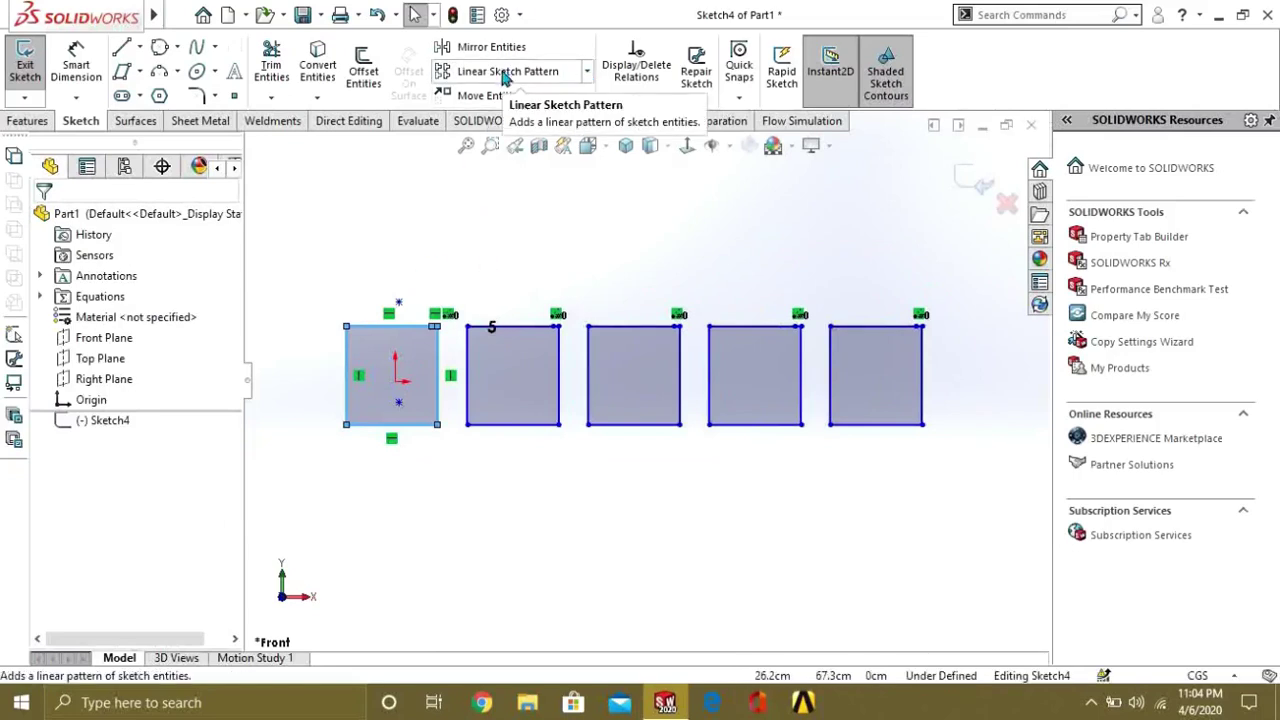
{"action": "left_click", "coordinate": [272, 70]}
{"action": "mouse_move", "coordinate": [330, 502]}
{"action": "left_mouse_down"}
{"action": "mouse_move", "coordinate": [423, 343]}
{"action": "mouse_move", "coordinate": [545, 348]}
{"action": "mouse_move", "coordinate": [469, 271]}
{"action": "mouse_move", "coordinate": [430, 312]}
{"action": "mouse_move", "coordinate": [442, 340]}
{"action": "left_mouse_up"}
{"action": "scroll", "coordinate": [449, 339], "scroll_direction": "down", "scroll_amount": 4}
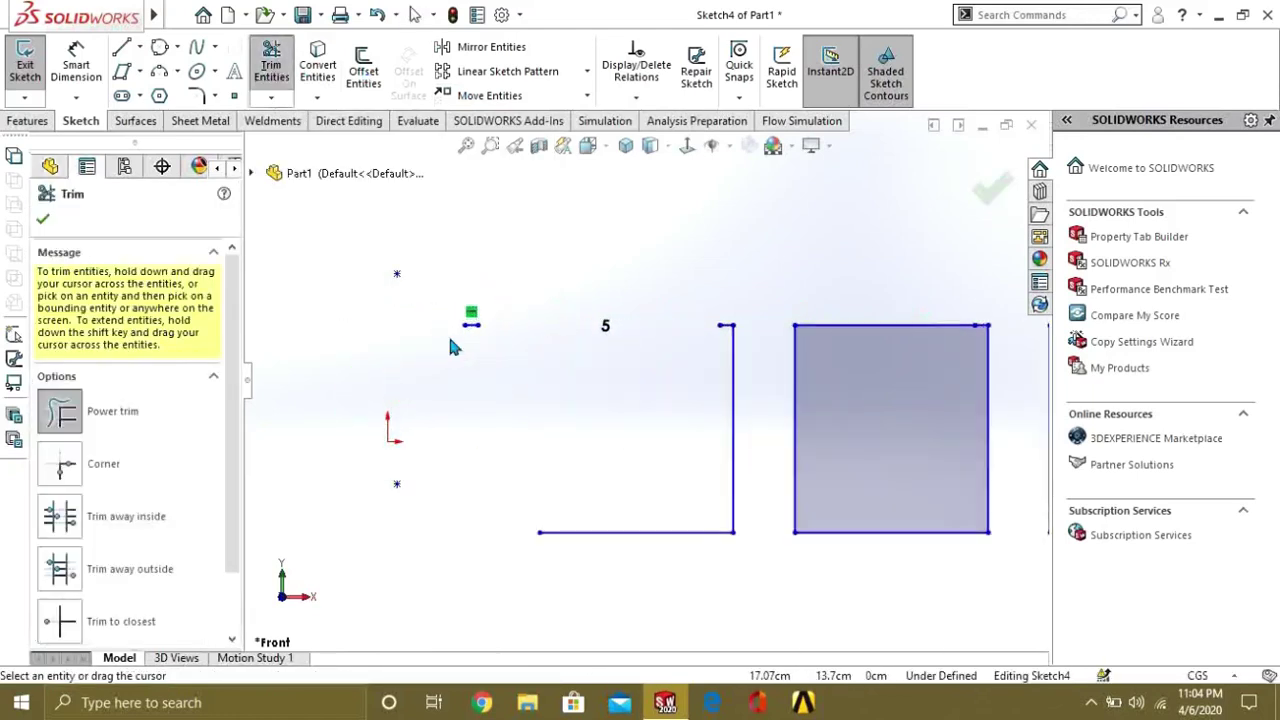
{"action": "scroll", "coordinate": [450, 347], "scroll_direction": "down", "scroll_amount": 3}
{"action": "scroll", "coordinate": [557, 420], "scroll_direction": "up", "scroll_amount": 5}
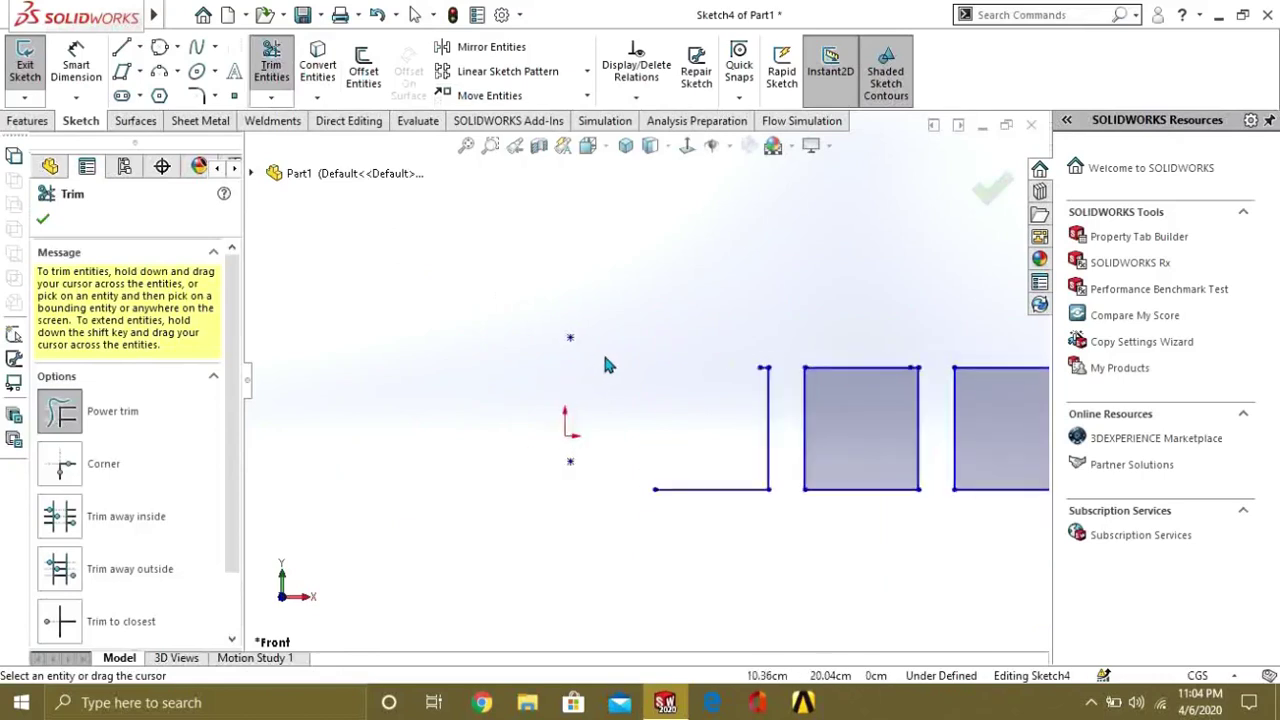
{"action": "scroll", "coordinate": [659, 424], "scroll_direction": "up", "scroll_amount": 4}
{"action": "scroll", "coordinate": [862, 424], "scroll_direction": "down", "scroll_amount": 4}
{"action": "mouse_move", "coordinate": [470, 387]}
{"action": "left_mouse_down"}
{"action": "mouse_move", "coordinate": [493, 378]}
{"action": "mouse_move", "coordinate": [488, 340]}
{"action": "mouse_move", "coordinate": [437, 523]}
{"action": "mouse_move", "coordinate": [560, 414]}
{"action": "mouse_move", "coordinate": [648, 447]}
{"action": "mouse_move", "coordinate": [654, 320]}
{"action": "mouse_move", "coordinate": [583, 449]}
{"action": "mouse_move", "coordinate": [700, 452]}
{"action": "mouse_move", "coordinate": [783, 363]}
{"action": "mouse_move", "coordinate": [771, 294]}
{"action": "mouse_move", "coordinate": [766, 337]}
{"action": "mouse_move", "coordinate": [857, 343]}
{"action": "mouse_move", "coordinate": [877, 509]}
{"action": "mouse_move", "coordinate": [971, 391]}
{"action": "mouse_move", "coordinate": [956, 309]}
{"action": "left_mouse_up"}
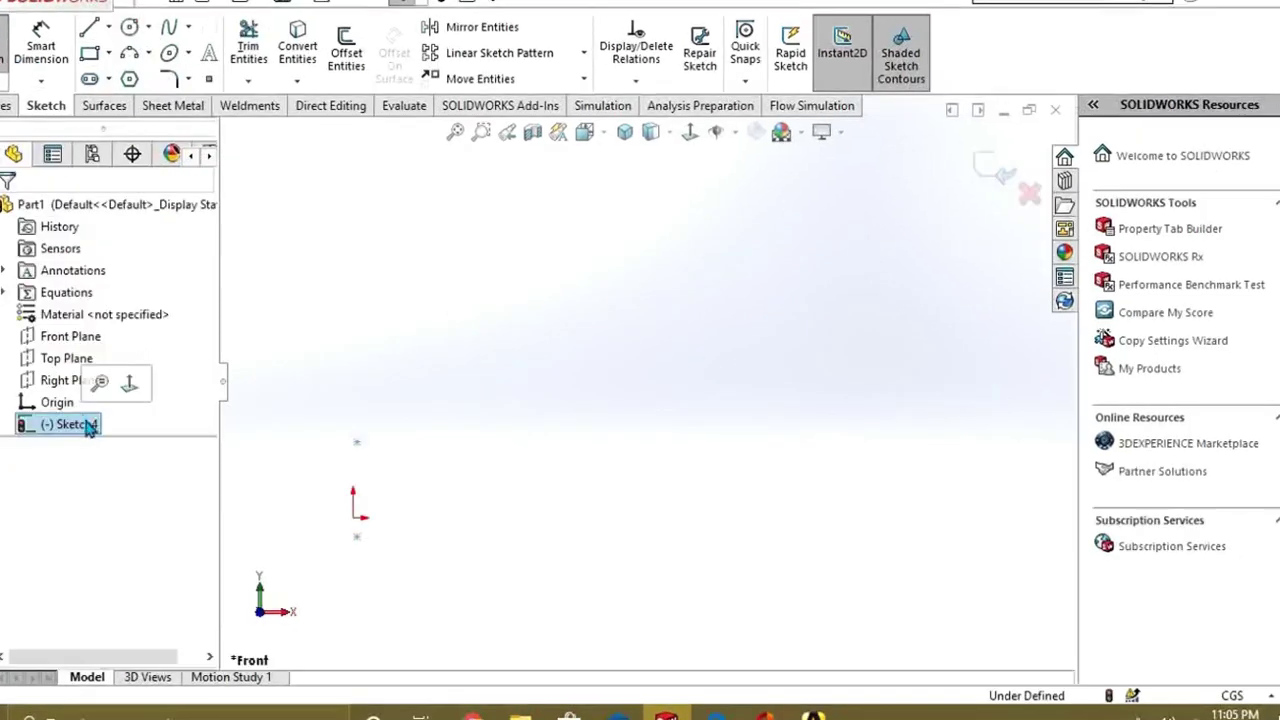
Step: Sketch a large center-defined circle above and to the right of the origin
{"action": "left_click", "coordinate": [129, 27]}
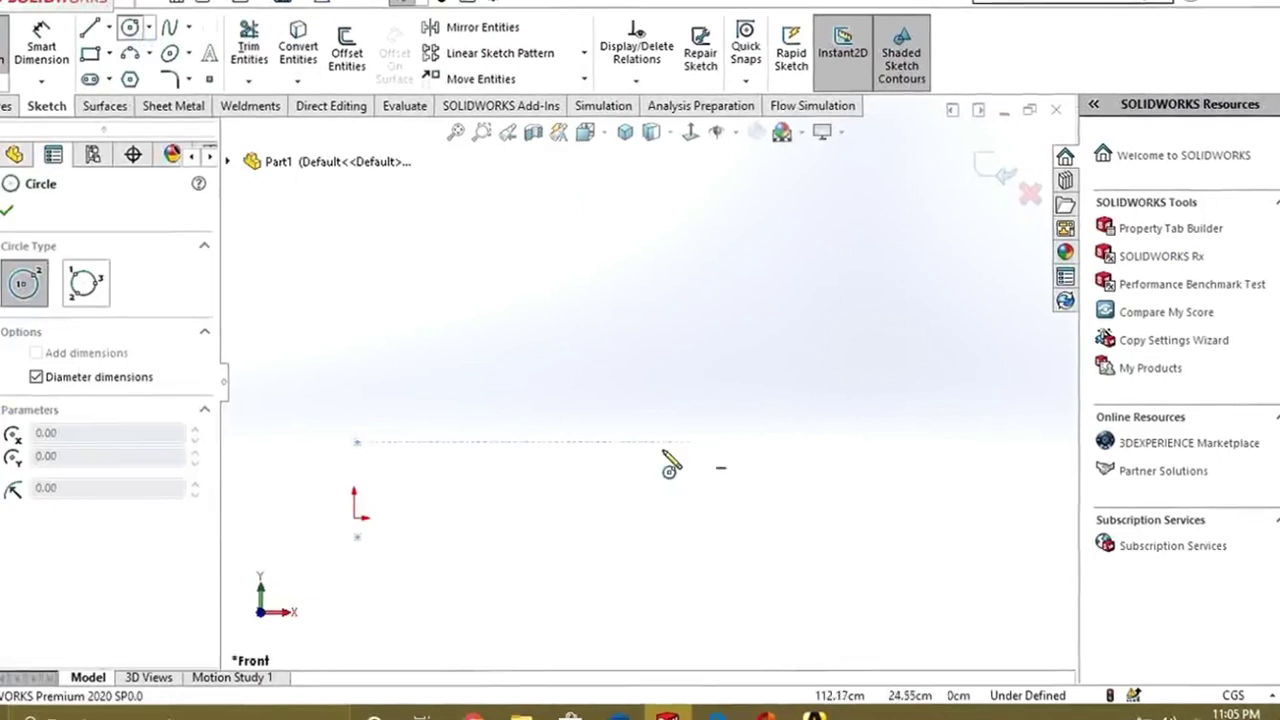
{"action": "left_click", "coordinate": [637, 394]}
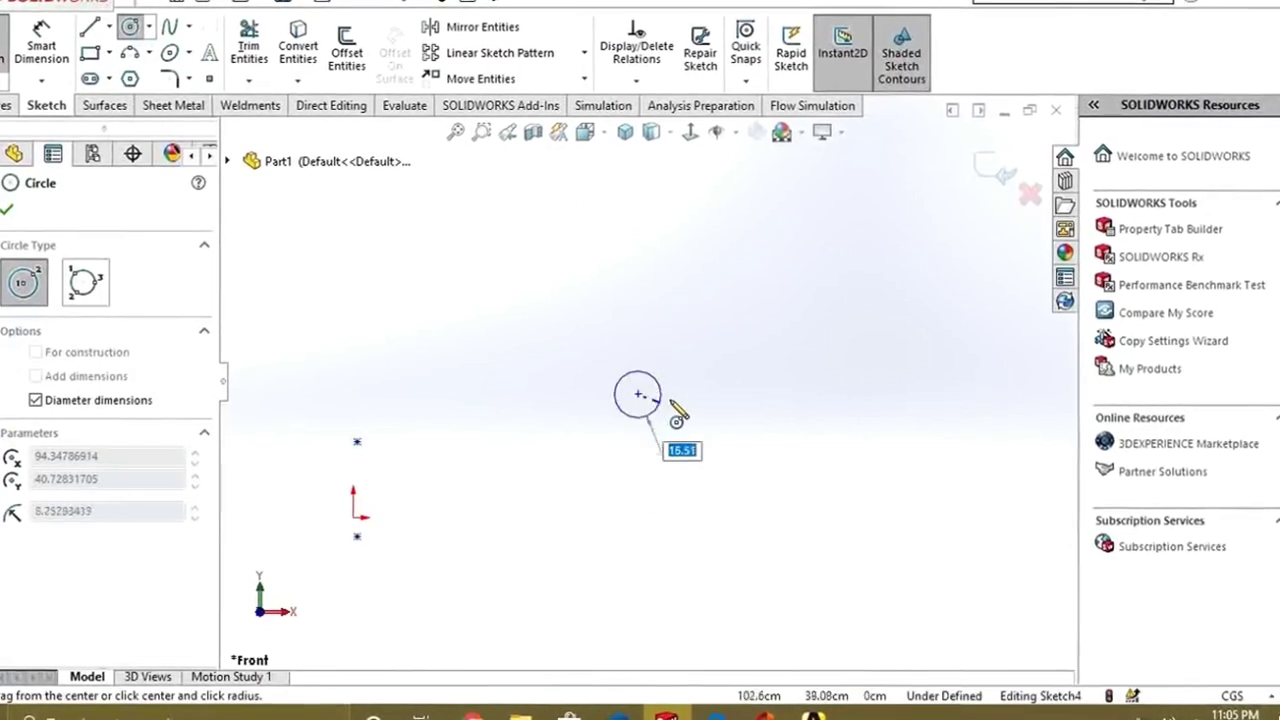
{"action": "left_click", "coordinate": [771, 394]}
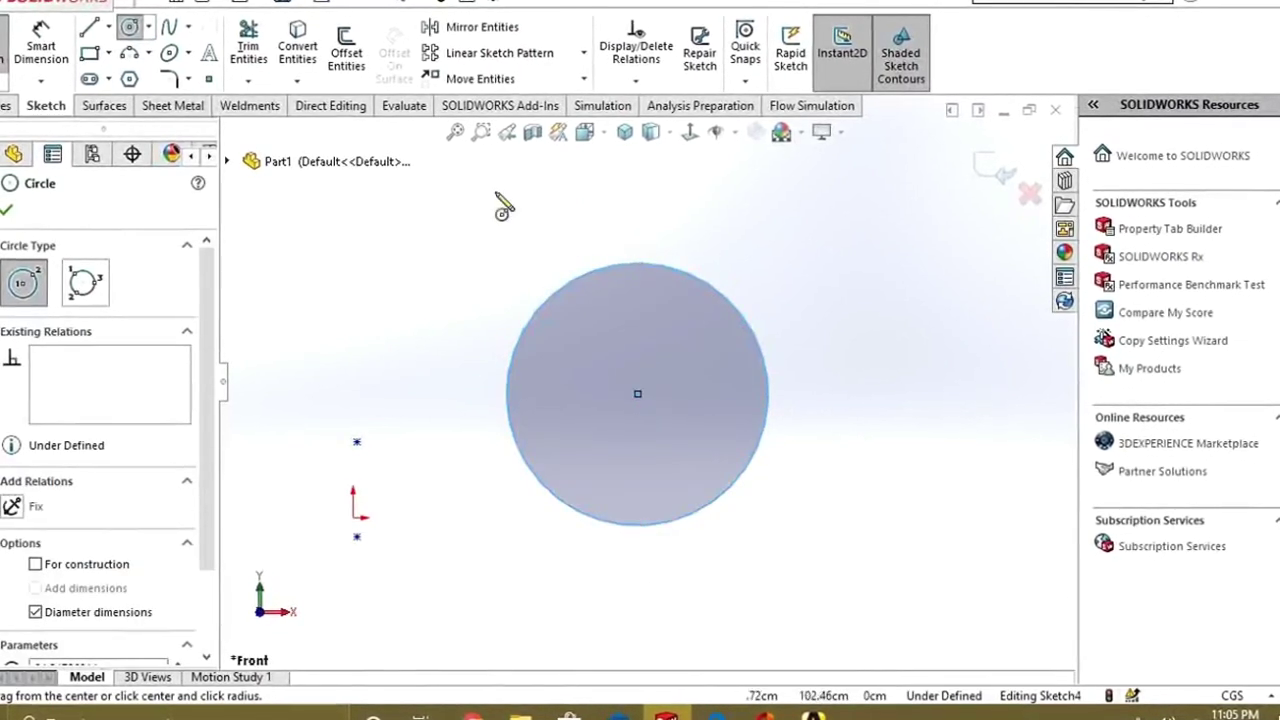
Step: Sketch a corner rectangle about 9.9 cm wide and 13.9 cm tall just above the top of the circle
{"action": "left_click", "coordinate": [98, 60]}
{"action": "left_click", "coordinate": [607, 200]}
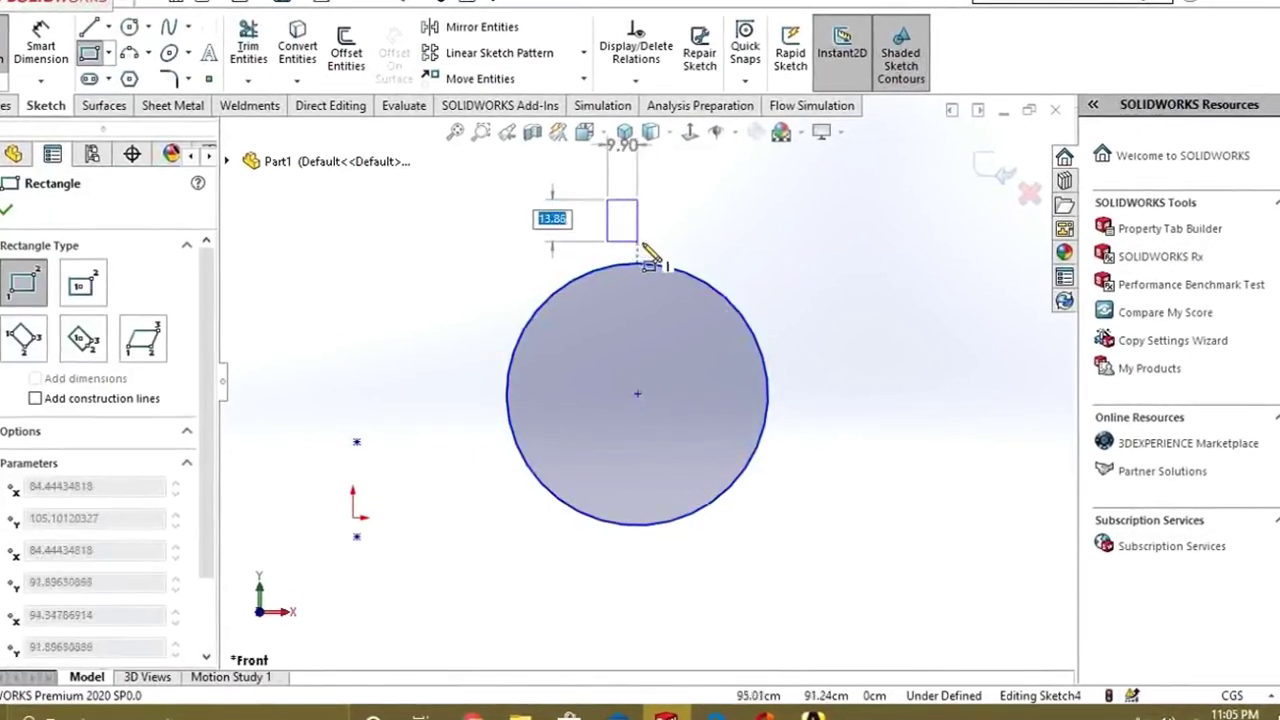
{"action": "left_click", "coordinate": [638, 241]}
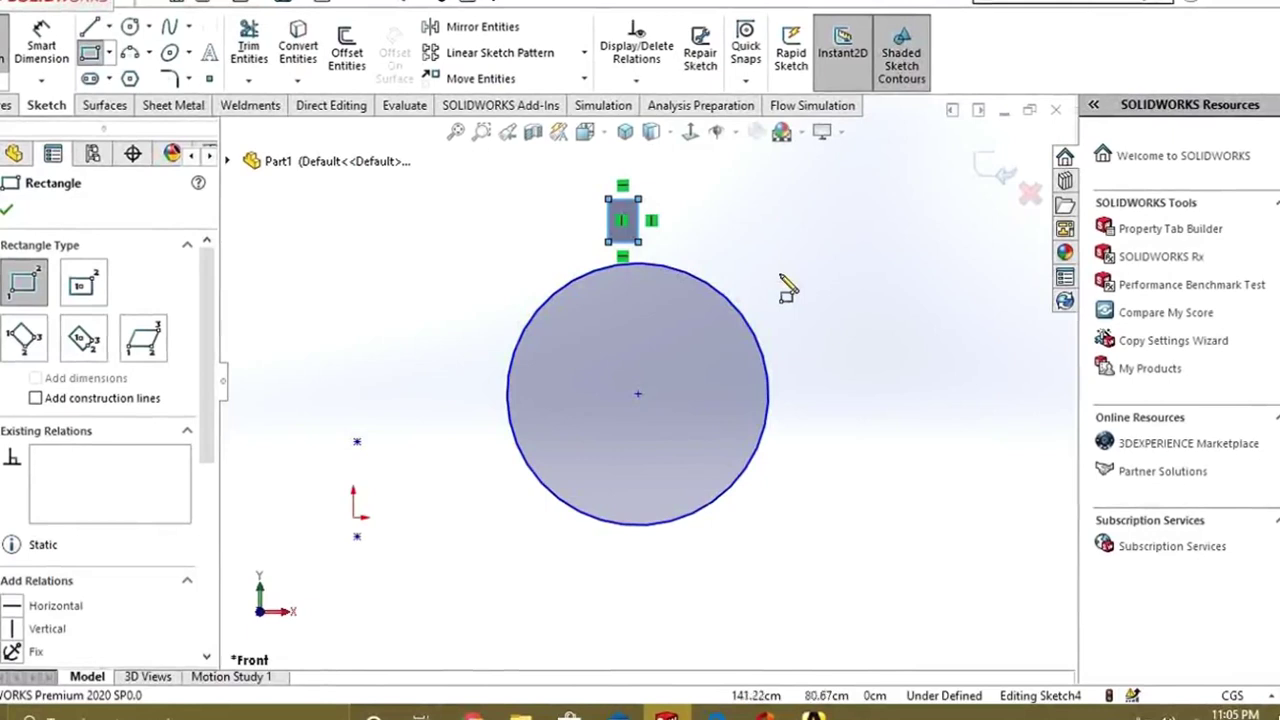
{"action": "key", "text": "Escape"}
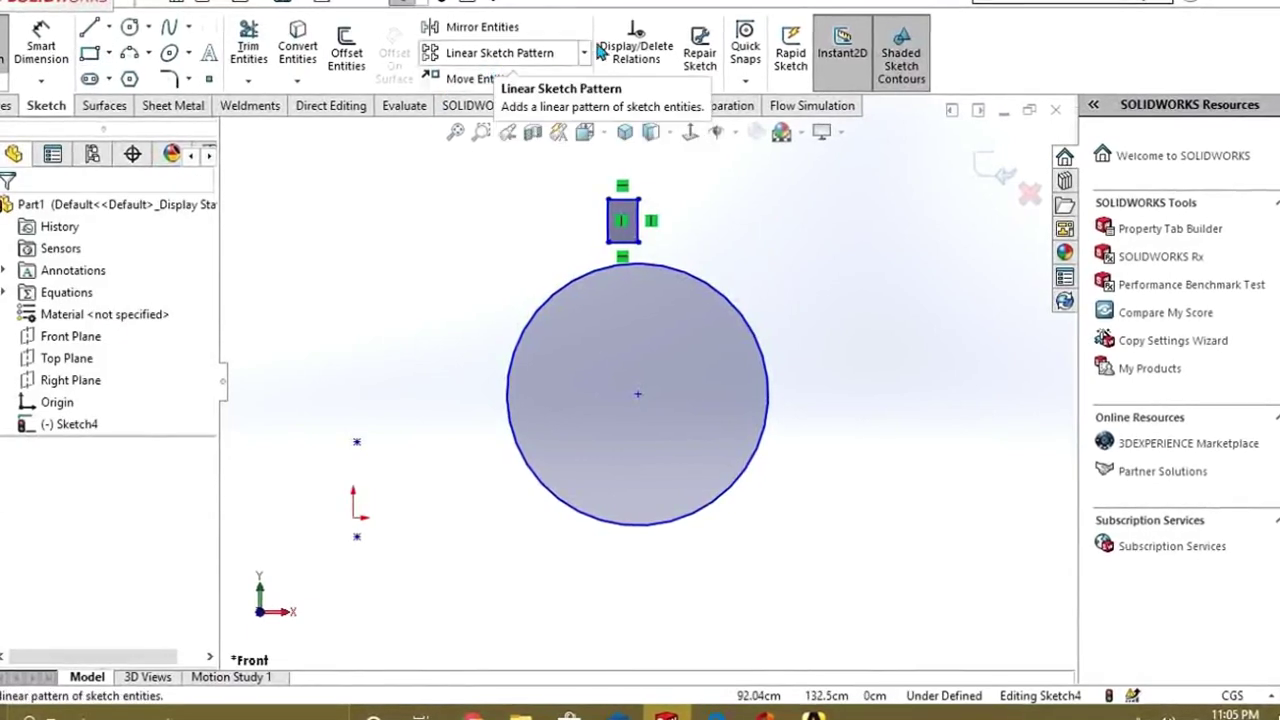
Step: Start a circular sketch pattern, pick the large circle, and clear it from the entities to pattern
{"action": "left_click", "coordinate": [510, 103]}
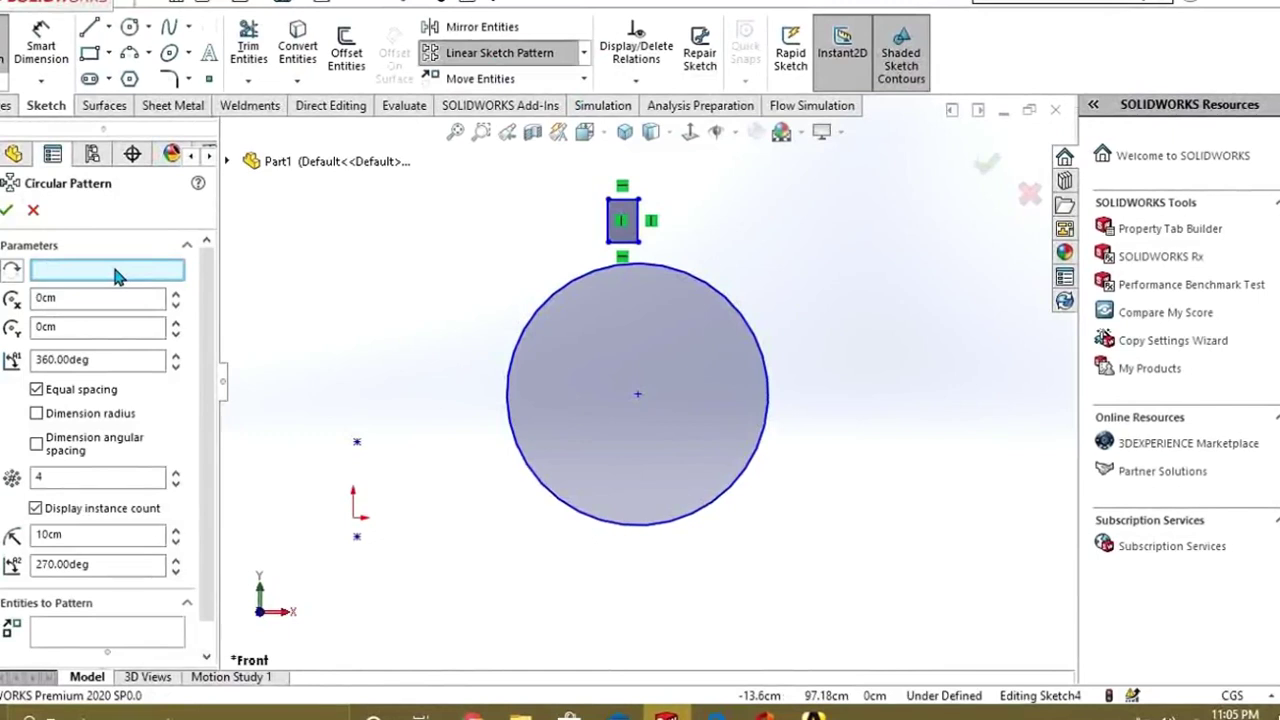
{"action": "left_click", "coordinate": [688, 280]}
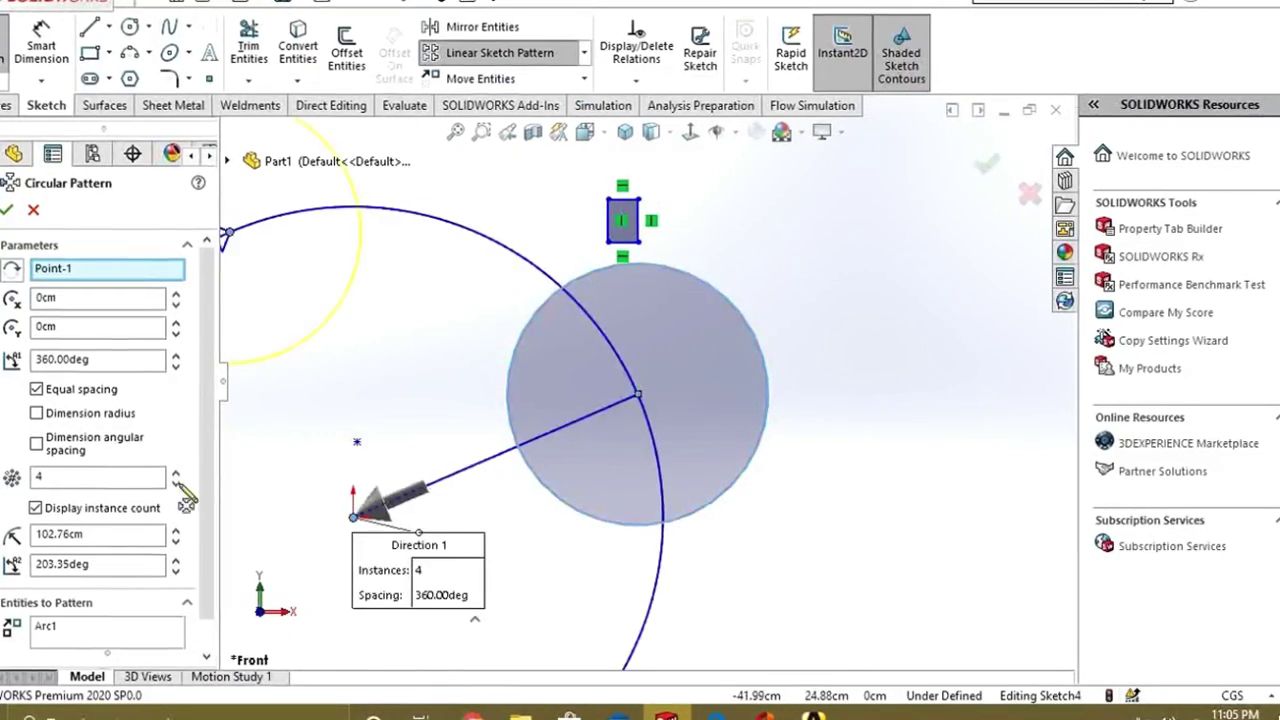
{"action": "scroll", "coordinate": [213, 501], "scroll_direction": "down", "scroll_amount": 1}
{"action": "right_click", "coordinate": [60, 598]}
{"action": "left_click", "coordinate": [112, 631]}
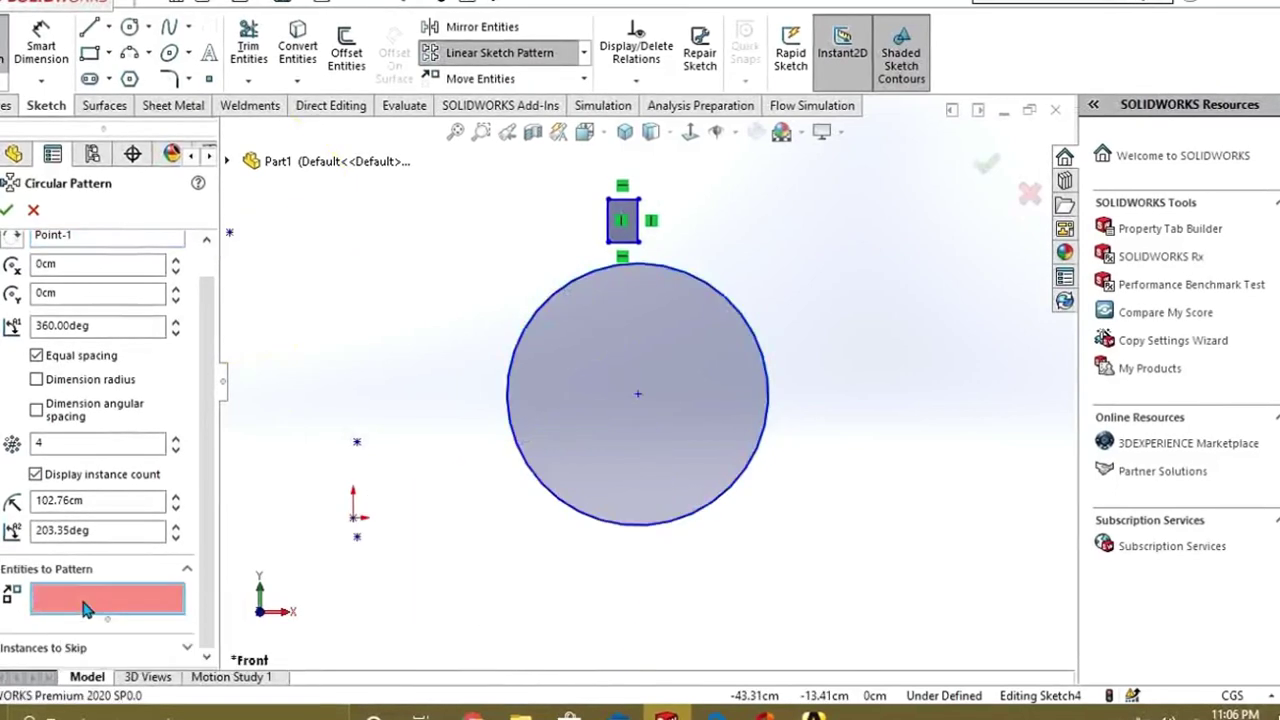
Step: Select the small rectangle's four lines as the entities for the circular pattern
{"action": "left_click", "coordinate": [630, 210]}
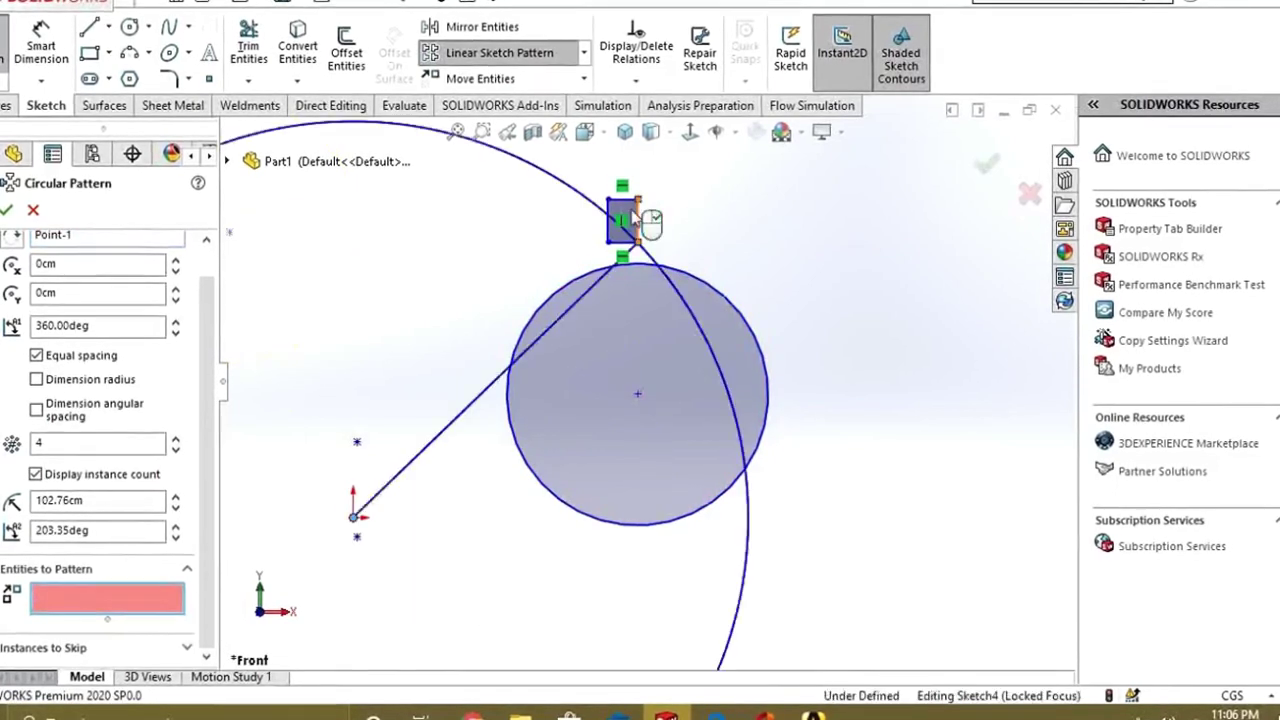
{"action": "left_click", "coordinate": [622, 202]}
{"action": "left_click", "coordinate": [609, 226]}
{"action": "left_click", "coordinate": [624, 242]}
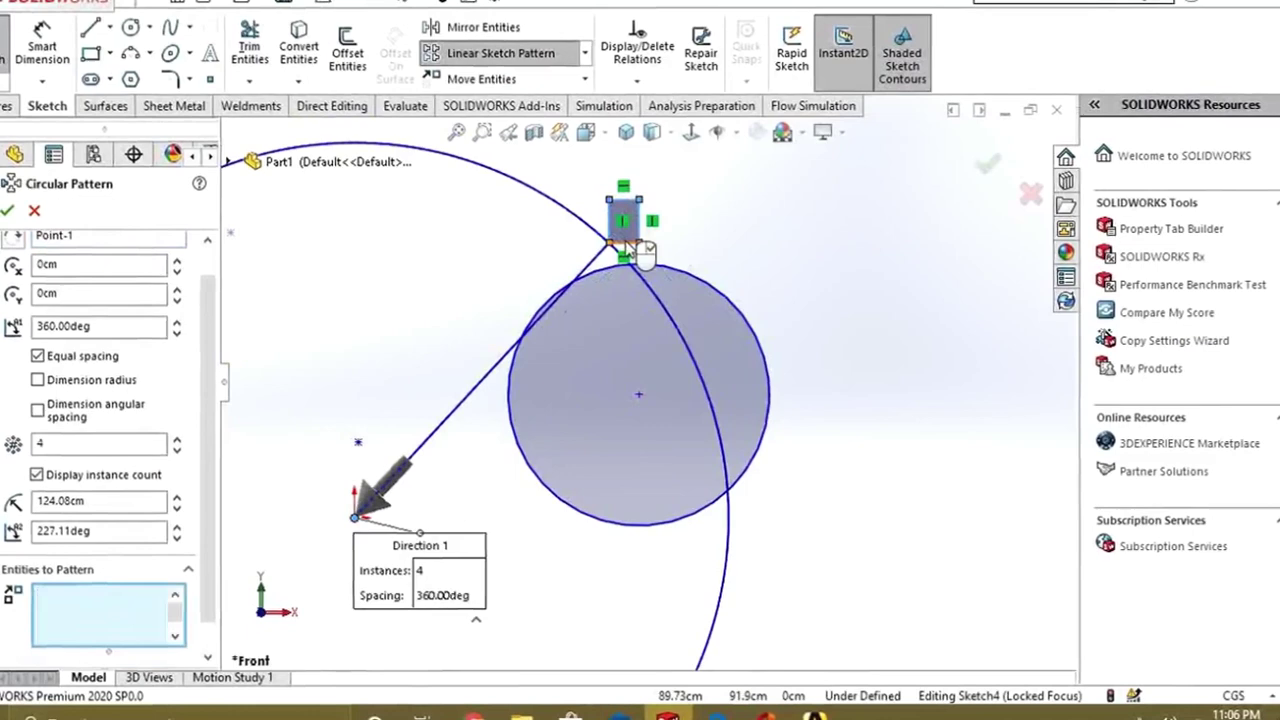
{"action": "scroll", "coordinate": [760, 335], "scroll_direction": "up", "scroll_amount": 3}
{"action": "scroll", "coordinate": [602, 406], "scroll_direction": "up", "scroll_amount": 1}
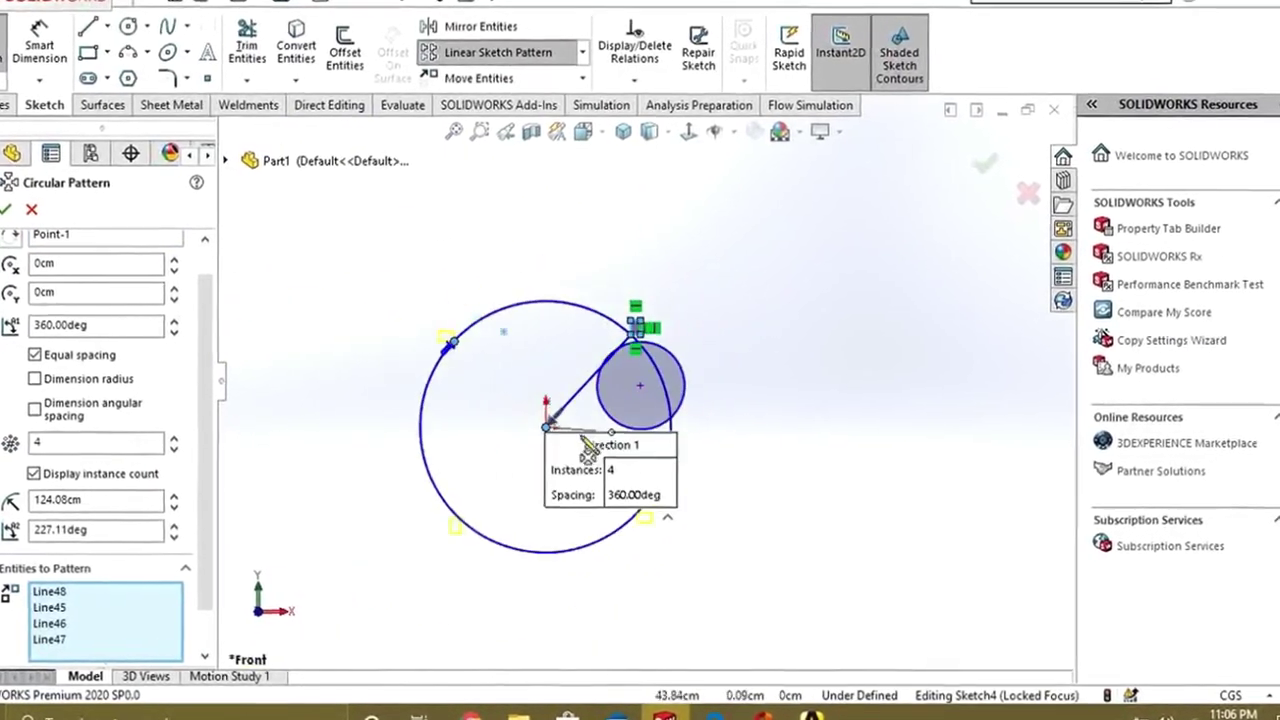
{"action": "scroll", "coordinate": [594, 446], "scroll_direction": "down", "scroll_amount": 2}
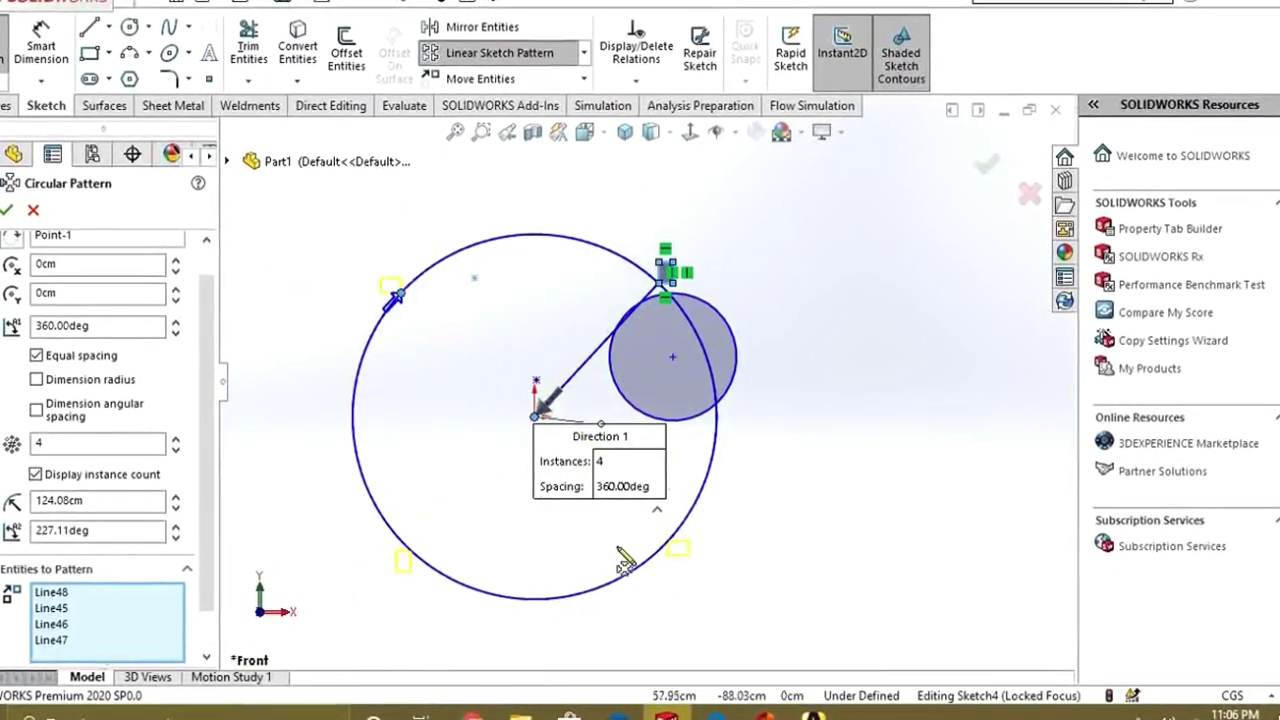
Step: Accept the circular sketch pattern of the small rectangle with 4 instances over 360 degrees
{"action": "left_click", "coordinate": [8, 209]}
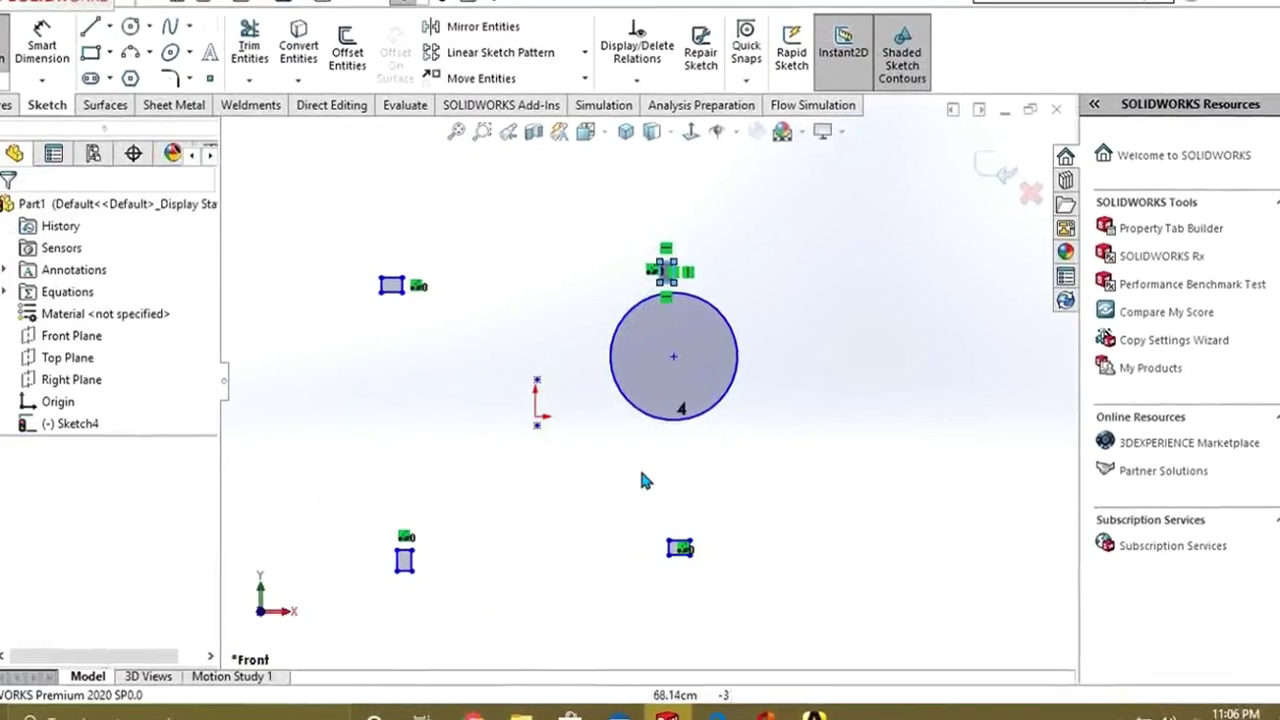
{"action": "scroll", "coordinate": [644, 481], "scroll_direction": "down", "scroll_amount": 1}
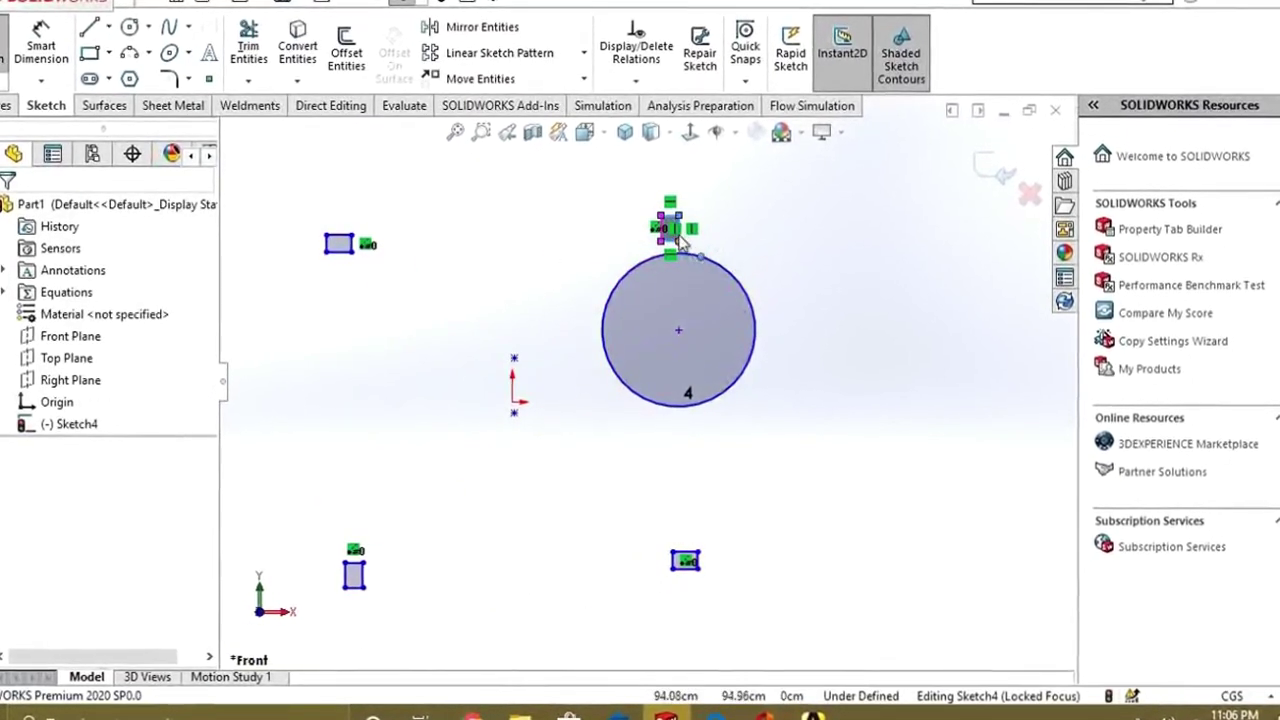
{"action": "scroll", "coordinate": [766, 270], "scroll_direction": "down", "scroll_amount": 3}
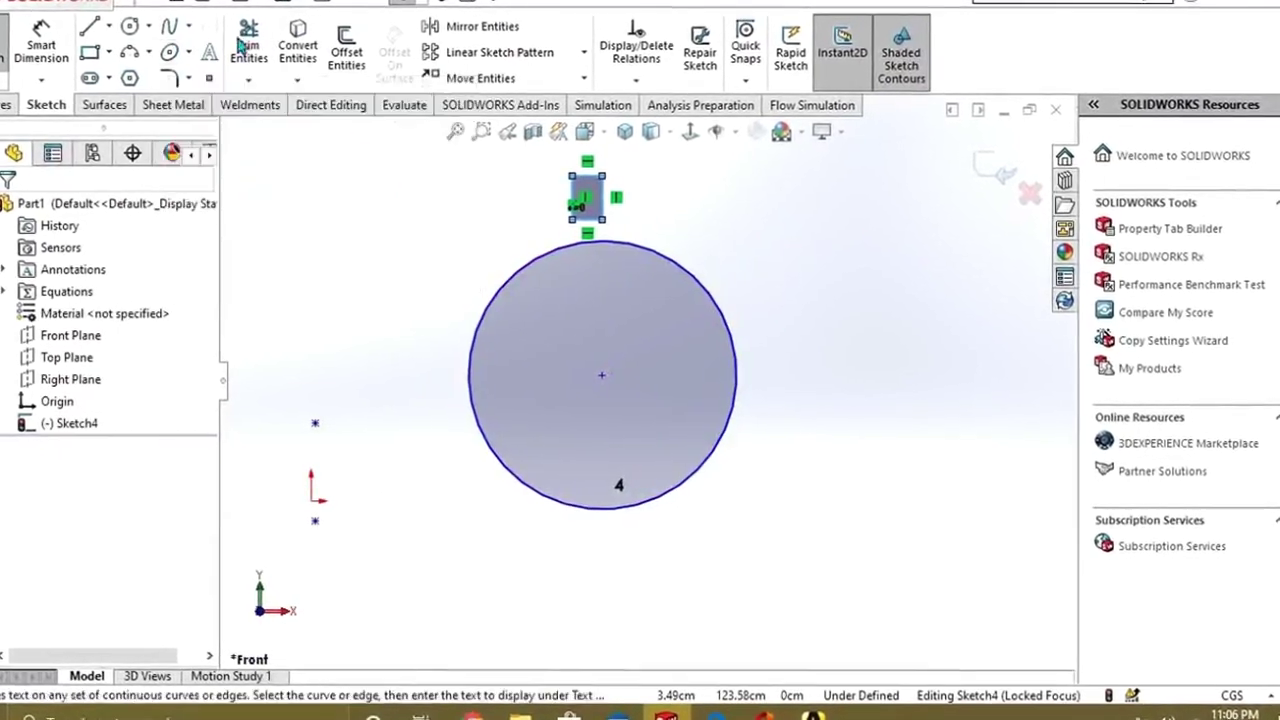
Step: Start another circular sketch pattern of the small rectangle and pick the large circle while defining the pattern
{"action": "left_click", "coordinate": [581, 53]}
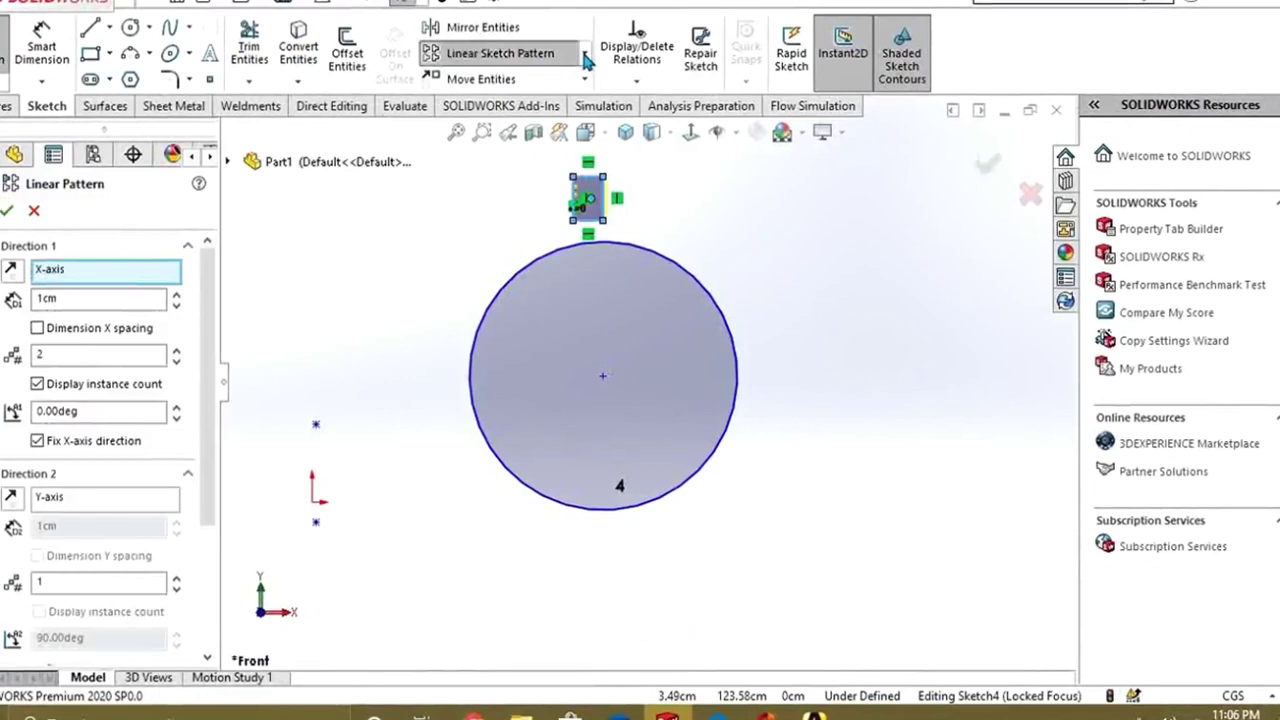
{"action": "left_click", "coordinate": [583, 54]}
{"action": "left_click", "coordinate": [556, 101]}
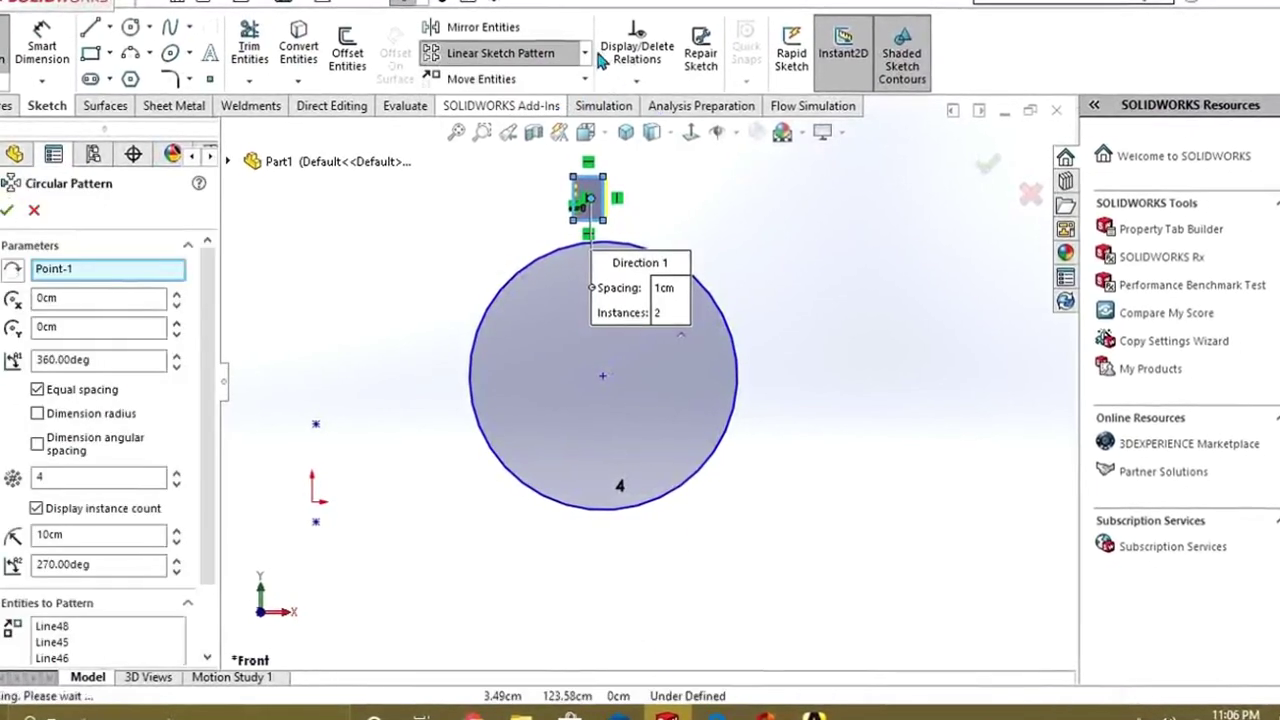
{"action": "mouse_move", "coordinate": [206, 412]}
{"action": "left_mouse_down"}
{"action": "mouse_move", "coordinate": [193, 466]}
{"action": "mouse_move", "coordinate": [199, 430]}
{"action": "left_mouse_up"}
{"action": "left_click", "coordinate": [117, 271]}
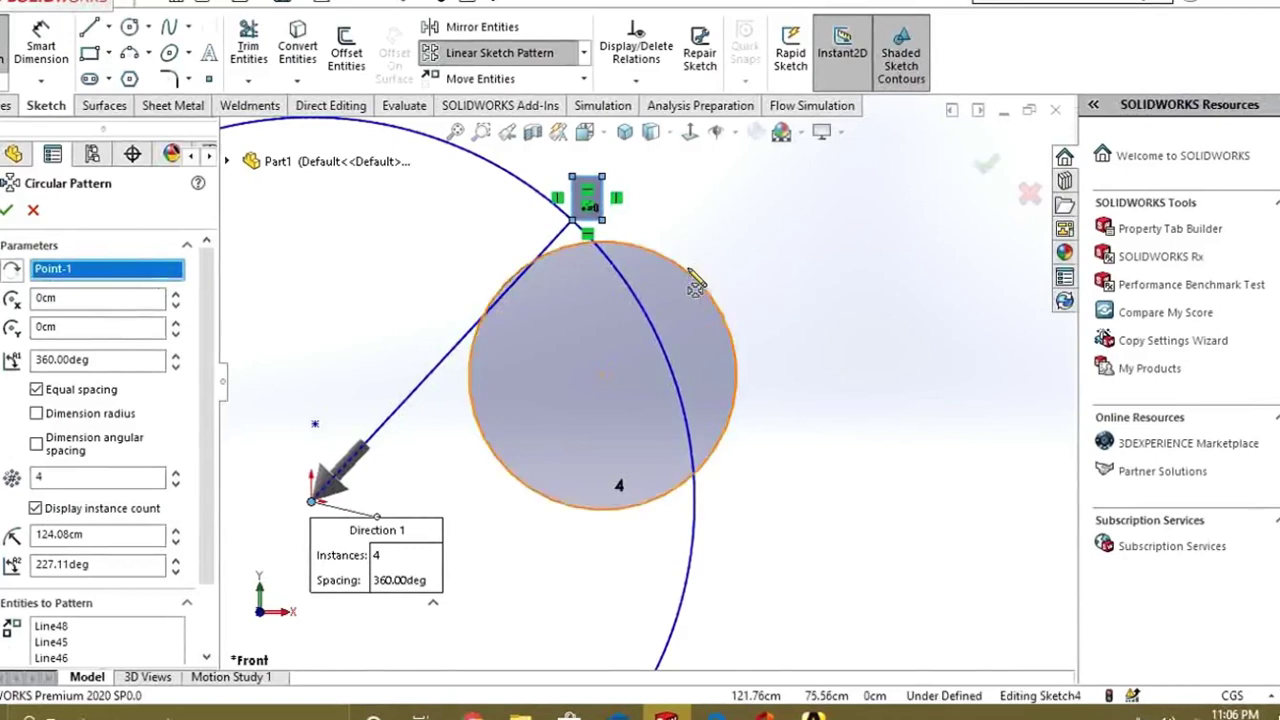
{"action": "left_click", "coordinate": [690, 278]}
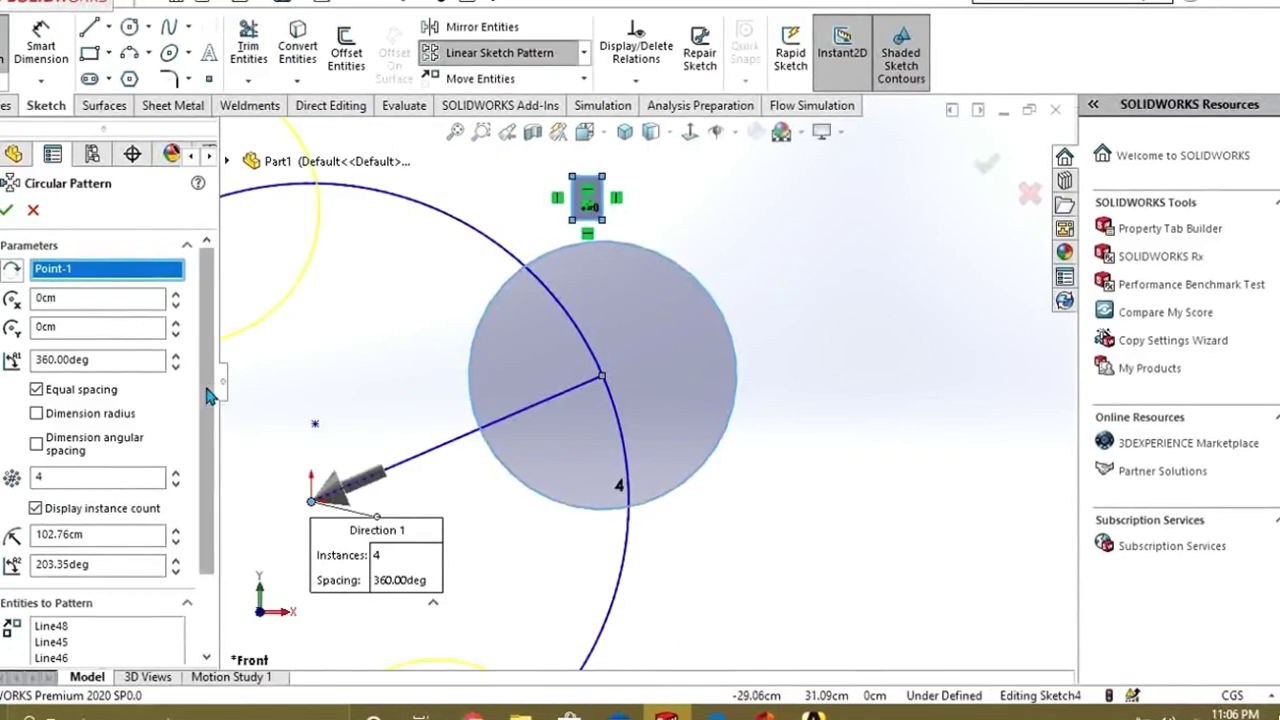
Step: Set the circular pattern's number of instances to 11
{"action": "left_click", "coordinate": [175, 474]}
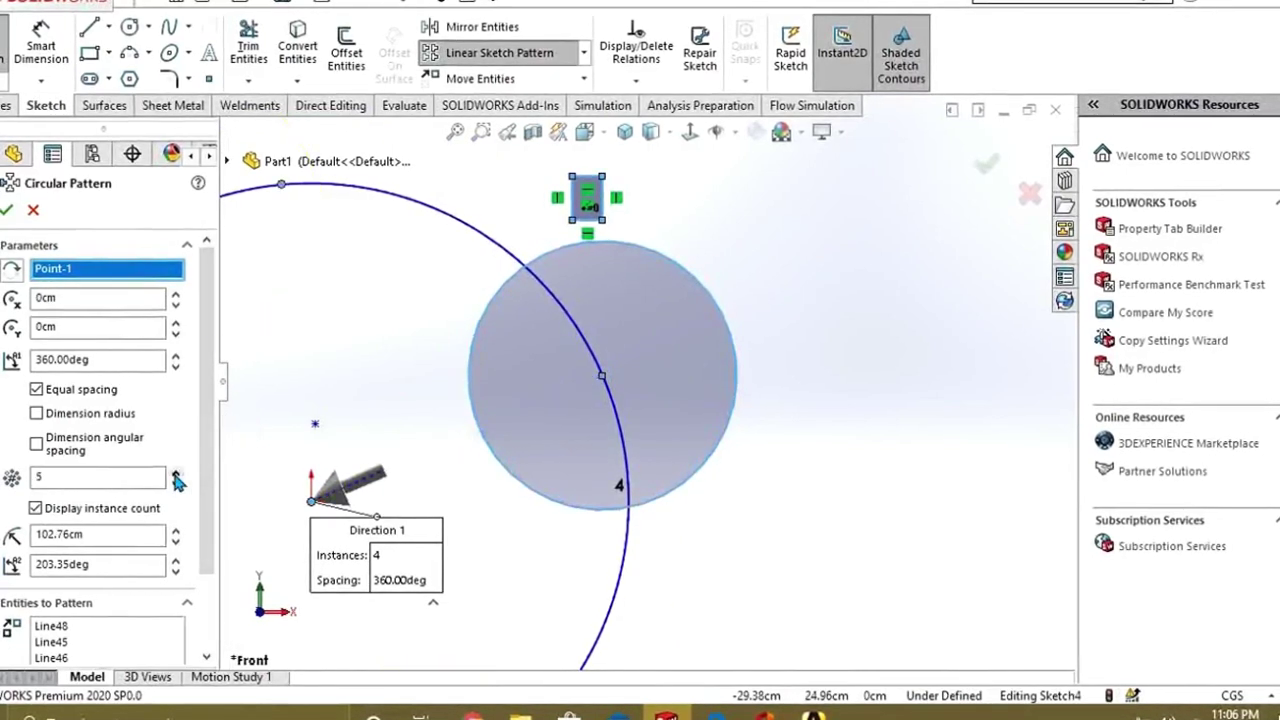
{"action": "left_click", "coordinate": [175, 474]}
{"action": "left_click", "coordinate": [175, 474]}
{"action": "left_click", "coordinate": [175, 474]}
{"action": "left_click", "coordinate": [175, 474]}
{"action": "left_click", "coordinate": [175, 474]}
{"action": "left_click", "coordinate": [175, 474]}
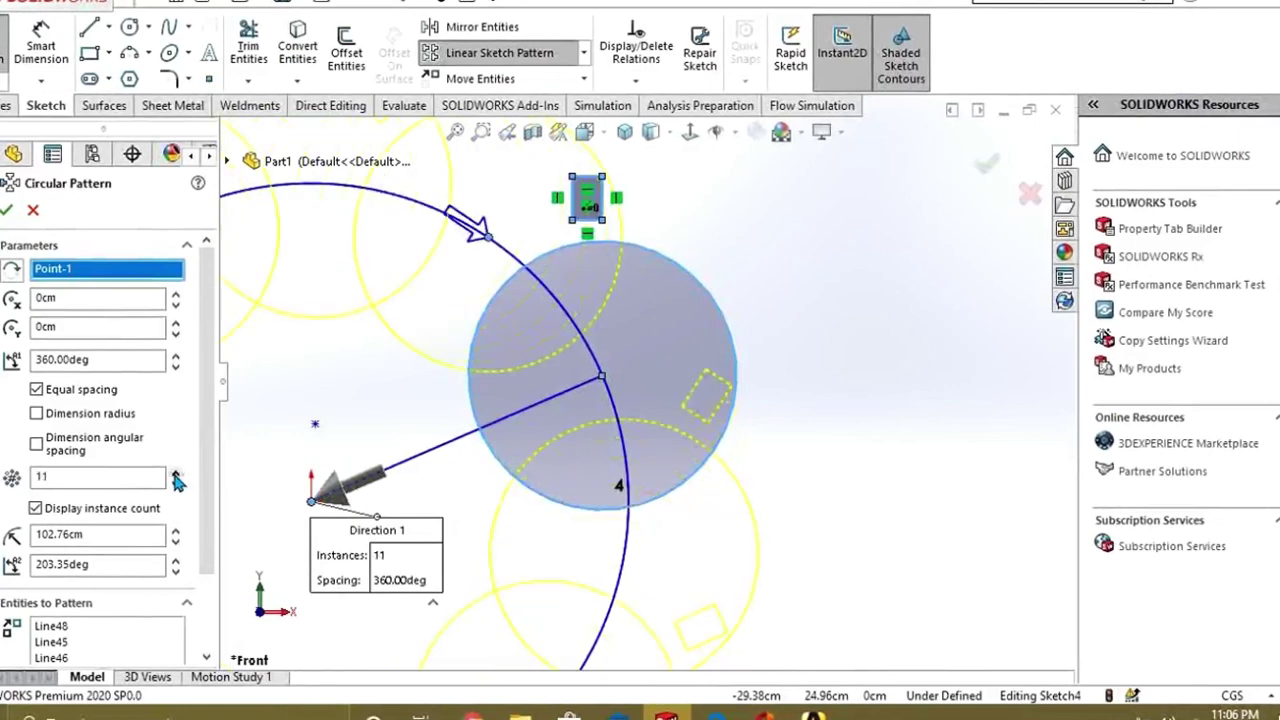
Step: Remove the large circle from the entities to pattern and accept the circular pattern of the small rectangle
{"action": "left_click", "coordinate": [97, 645]}
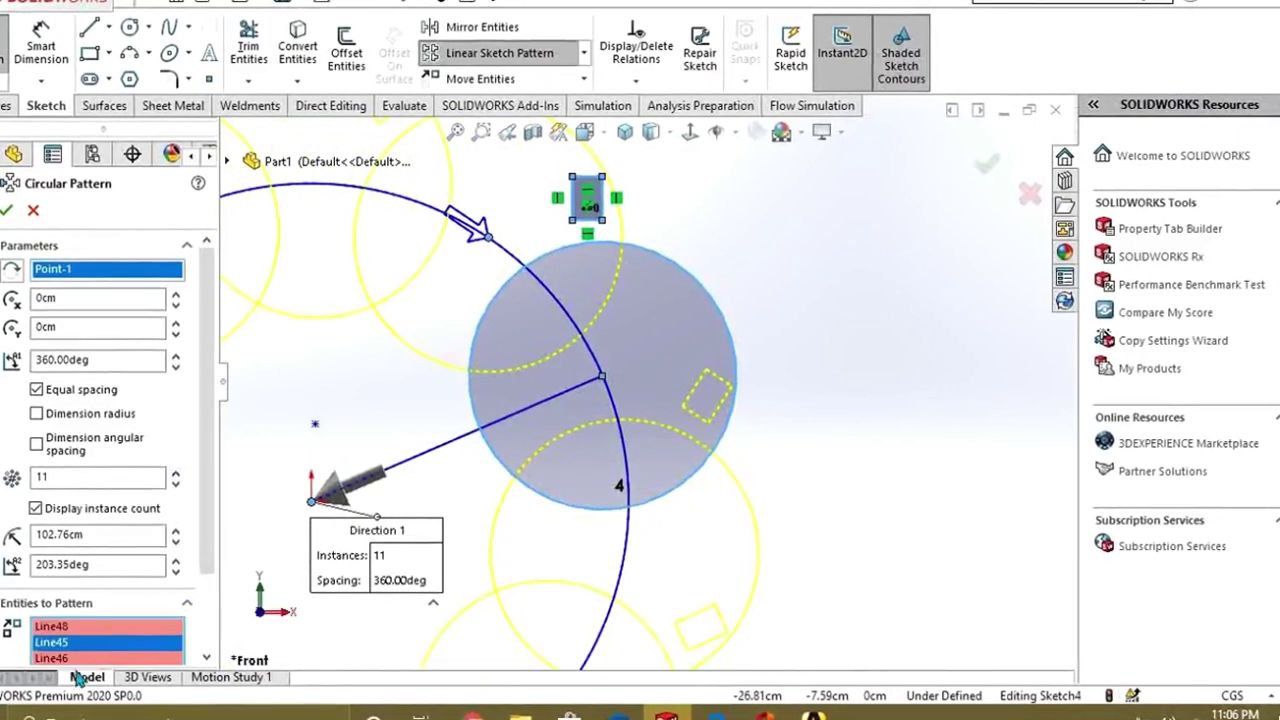
{"action": "left_click_drag", "start_coordinate": [208, 556], "coordinate": [212, 632]}
{"action": "right_click", "coordinate": [54, 596]}
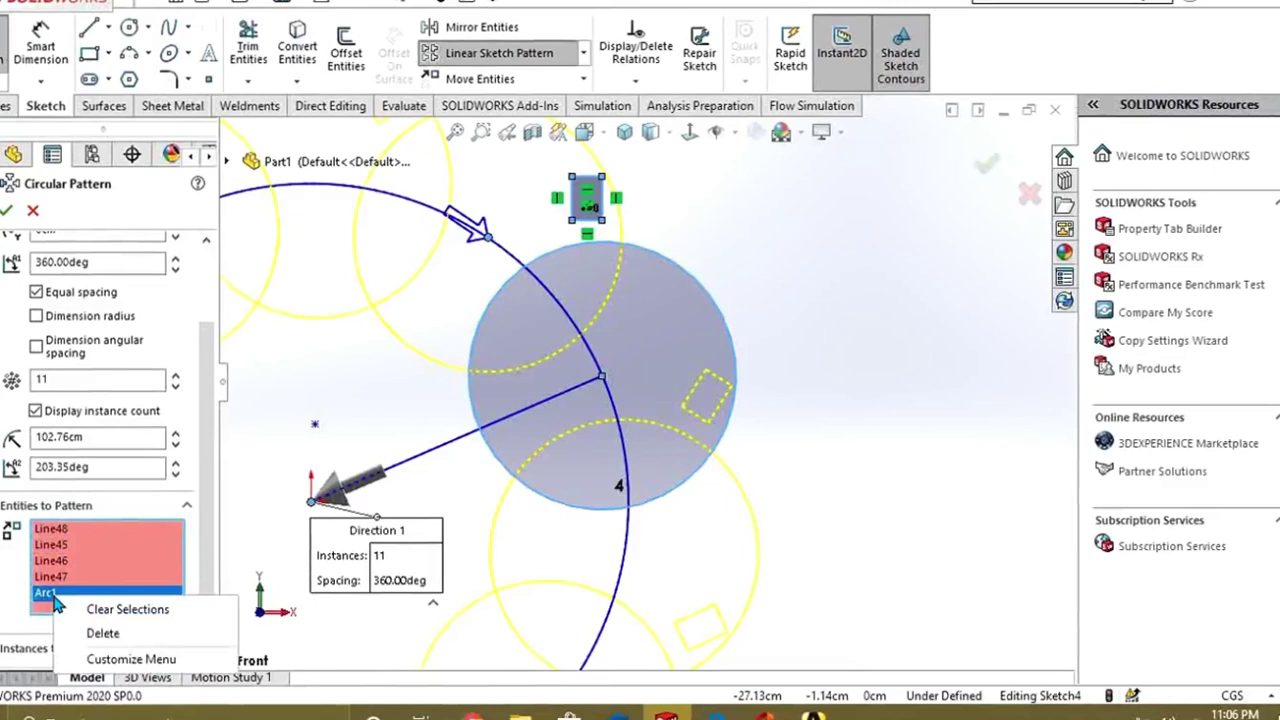
{"action": "left_click", "coordinate": [102, 633]}
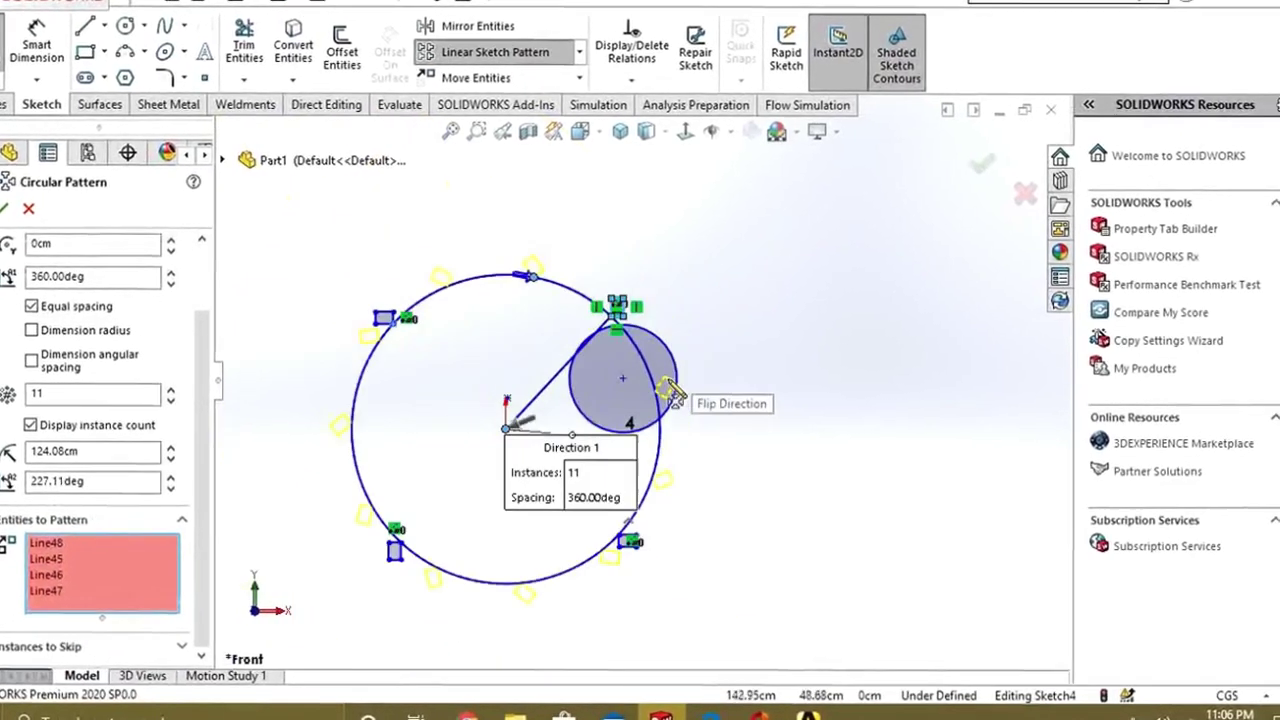
{"action": "scroll", "coordinate": [608, 424], "scroll_direction": "down", "scroll_amount": 2}
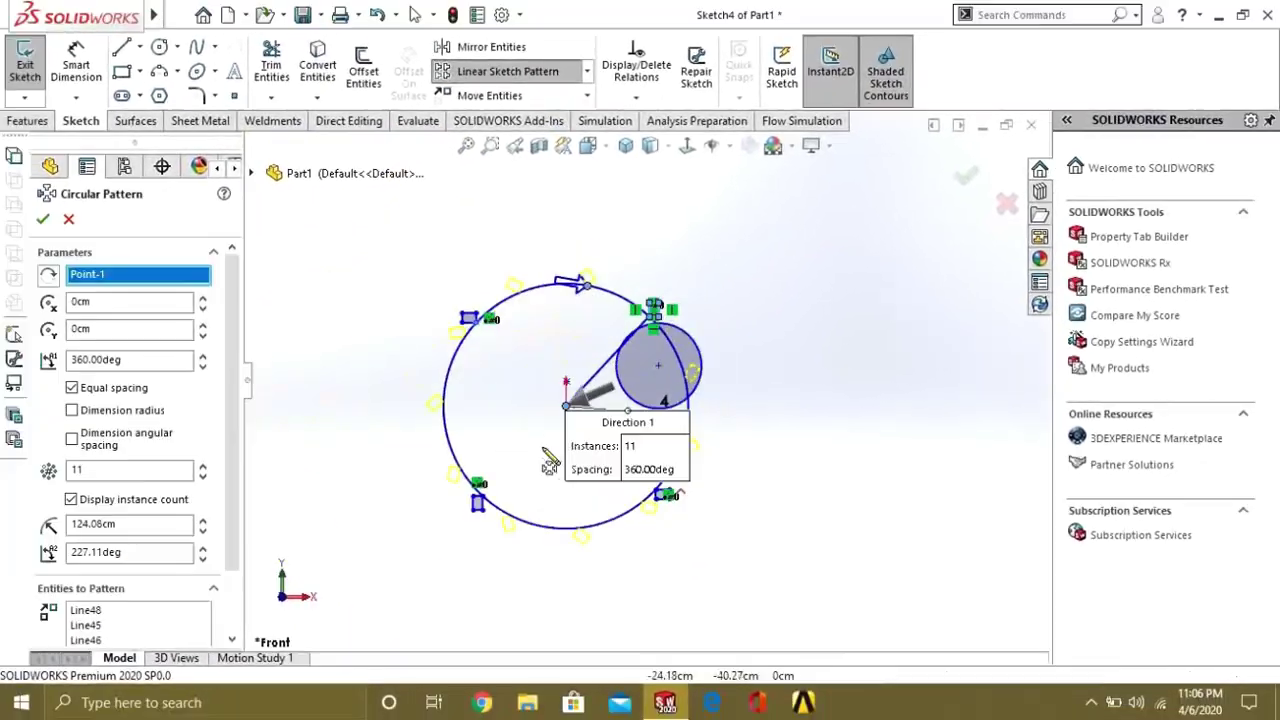
{"action": "scroll", "coordinate": [550, 463], "scroll_direction": "down", "scroll_amount": 3}
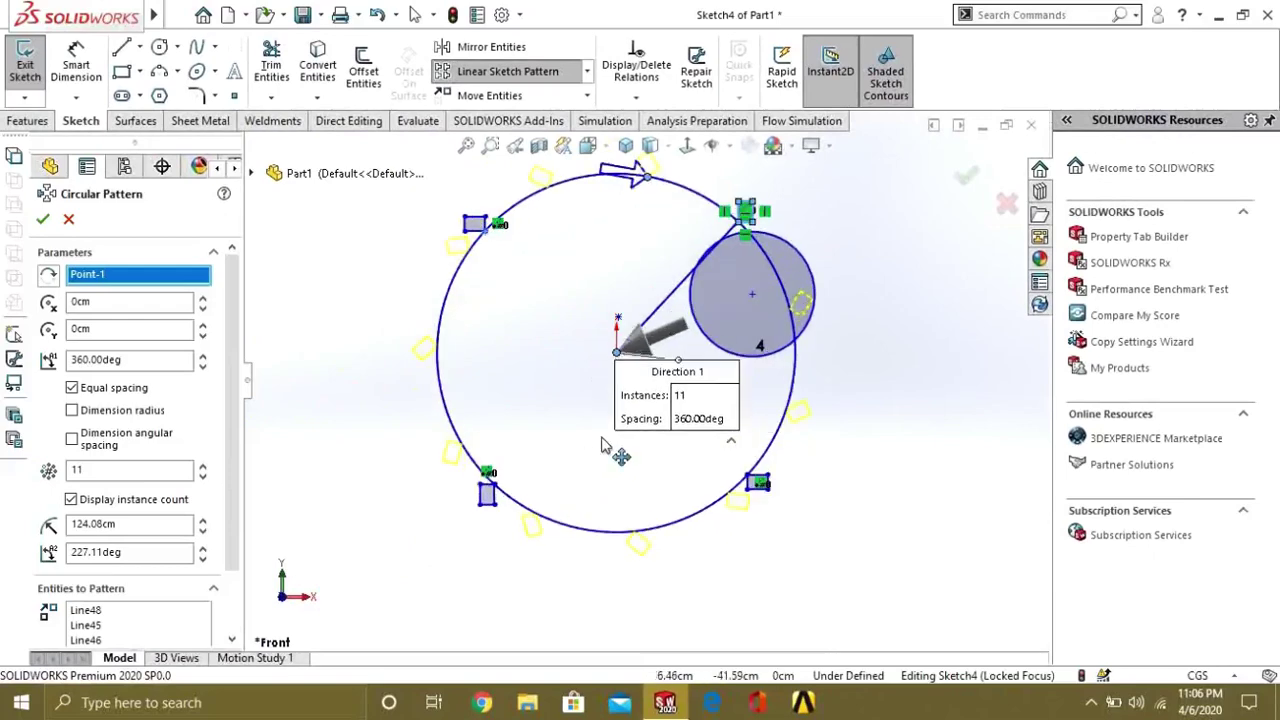
{"action": "scroll", "coordinate": [664, 358], "scroll_direction": "down", "scroll_amount": 1}
{"action": "scroll", "coordinate": [668, 352], "scroll_direction": "up", "scroll_amount": 3}
{"action": "scroll", "coordinate": [708, 268], "scroll_direction": "down", "scroll_amount": 2}
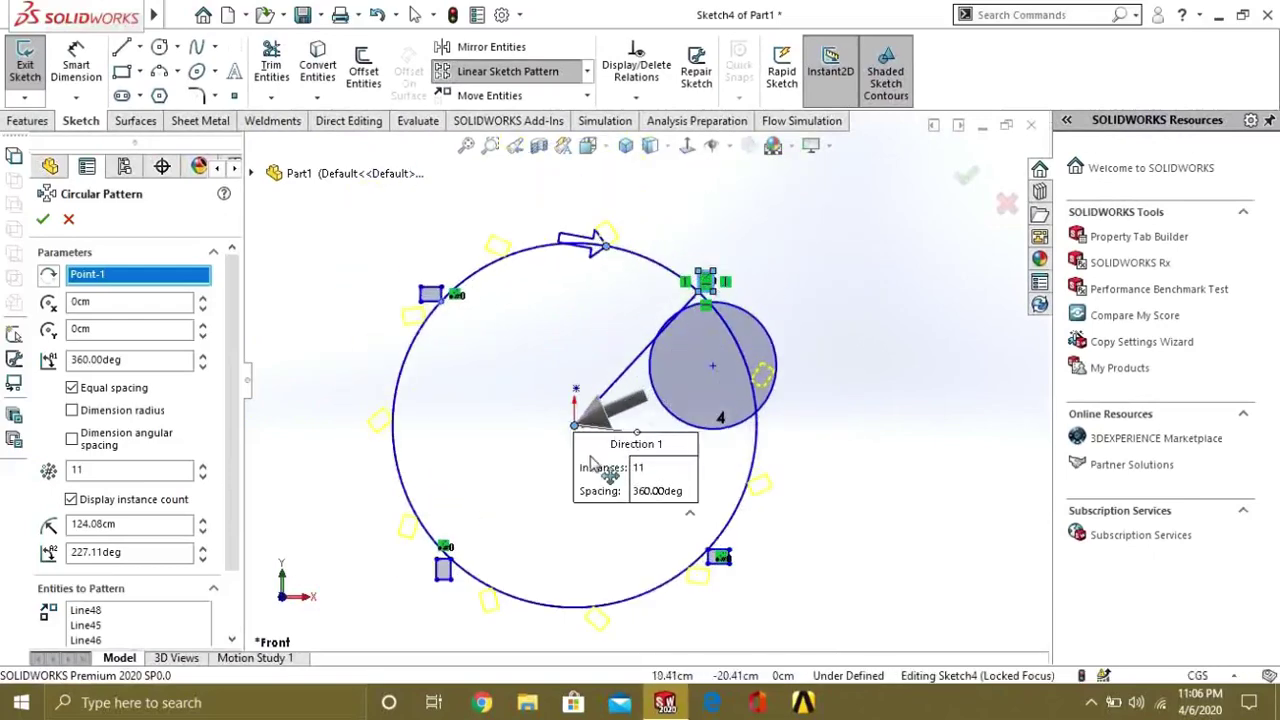
{"action": "left_click", "coordinate": [42, 222]}
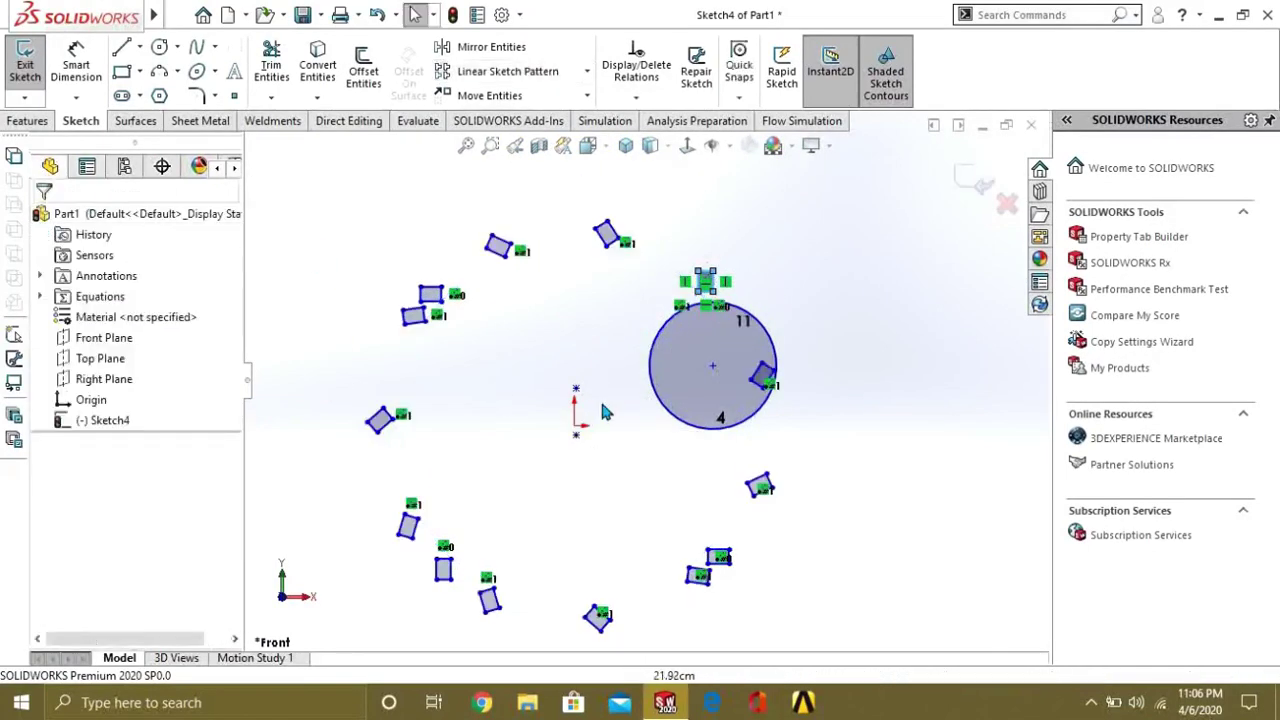
Step: Exit the sketch and delete it from the part
{"action": "left_click", "coordinate": [25, 65]}
{"action": "left_click", "coordinate": [110, 422]}
{"action": "left_click", "coordinate": [106, 422]}
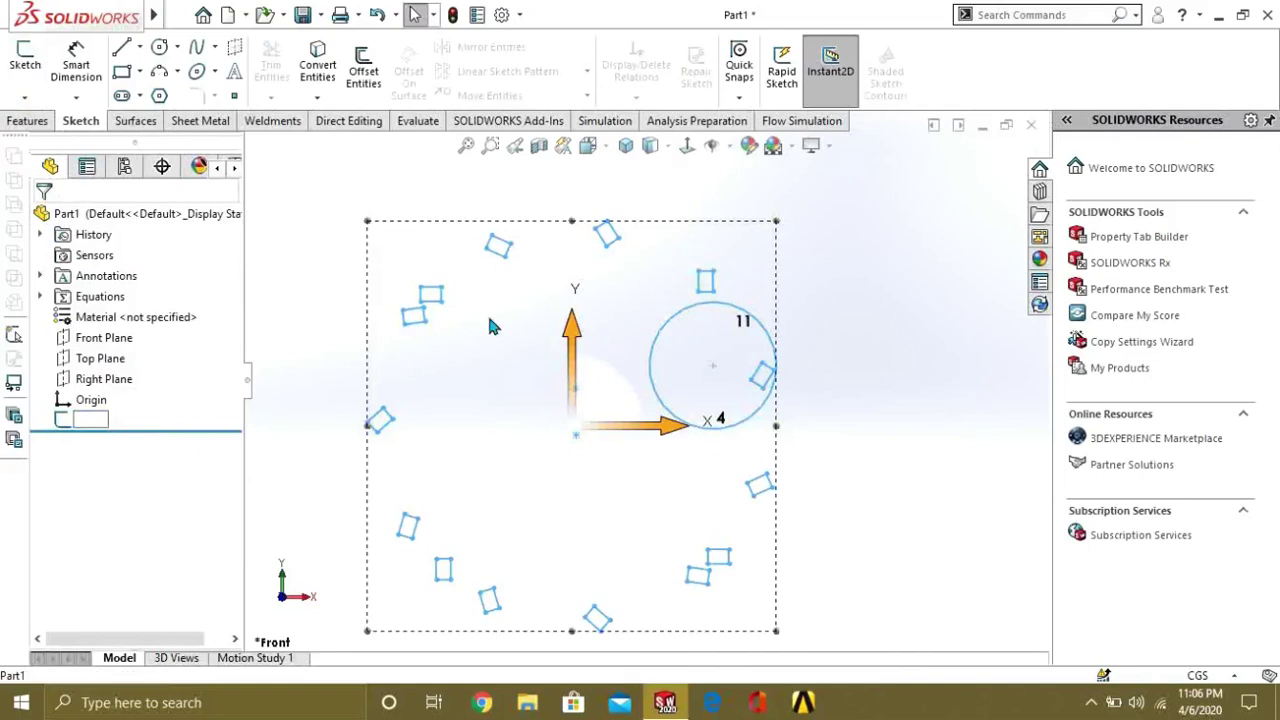
{"action": "key", "text": "Delete"}
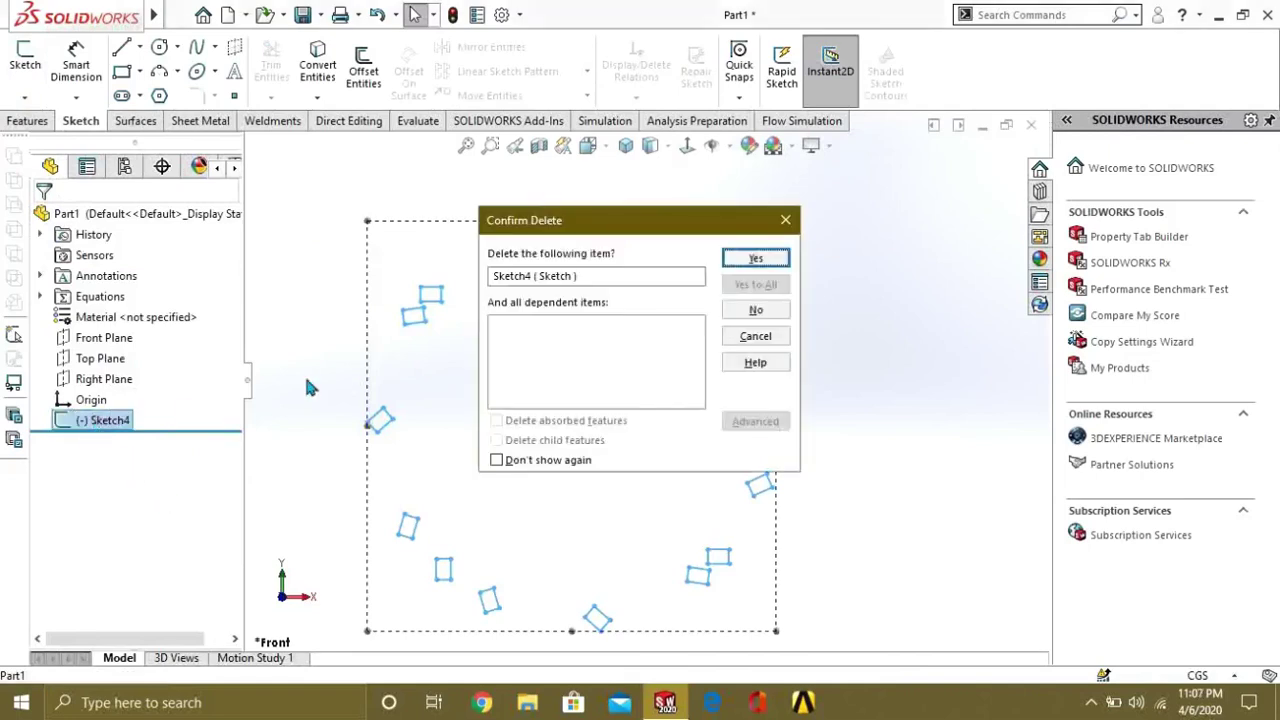
{"action": "left_click", "coordinate": [756, 259]}
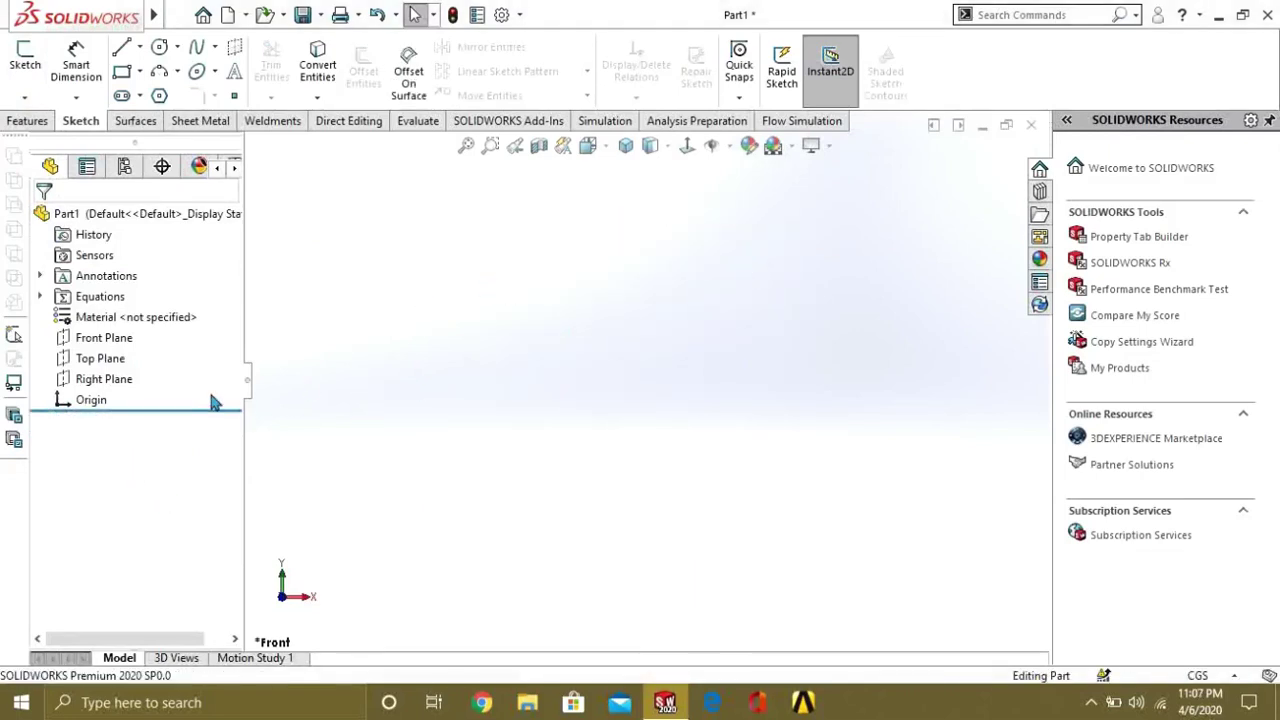
Step: Start a new sketch on the Front Plane
{"action": "left_click", "coordinate": [86, 401]}
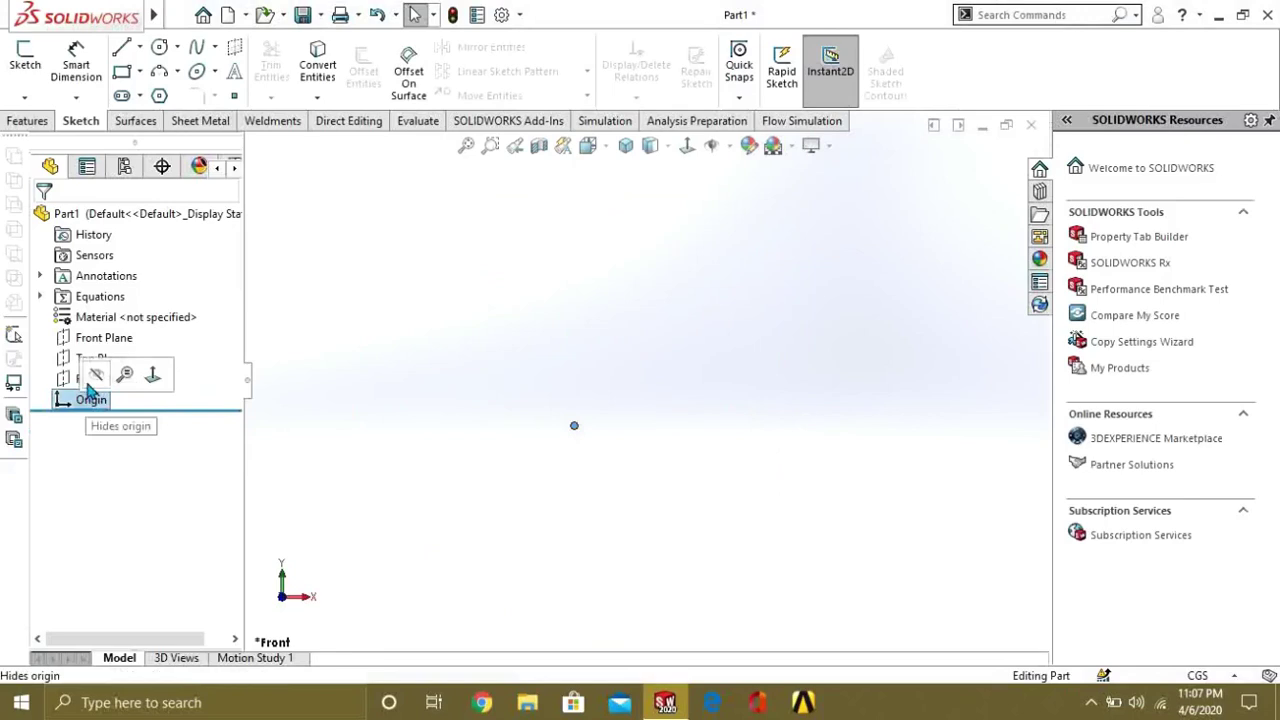
{"action": "left_click", "coordinate": [90, 338]}
{"action": "left_click", "coordinate": [97, 304]}
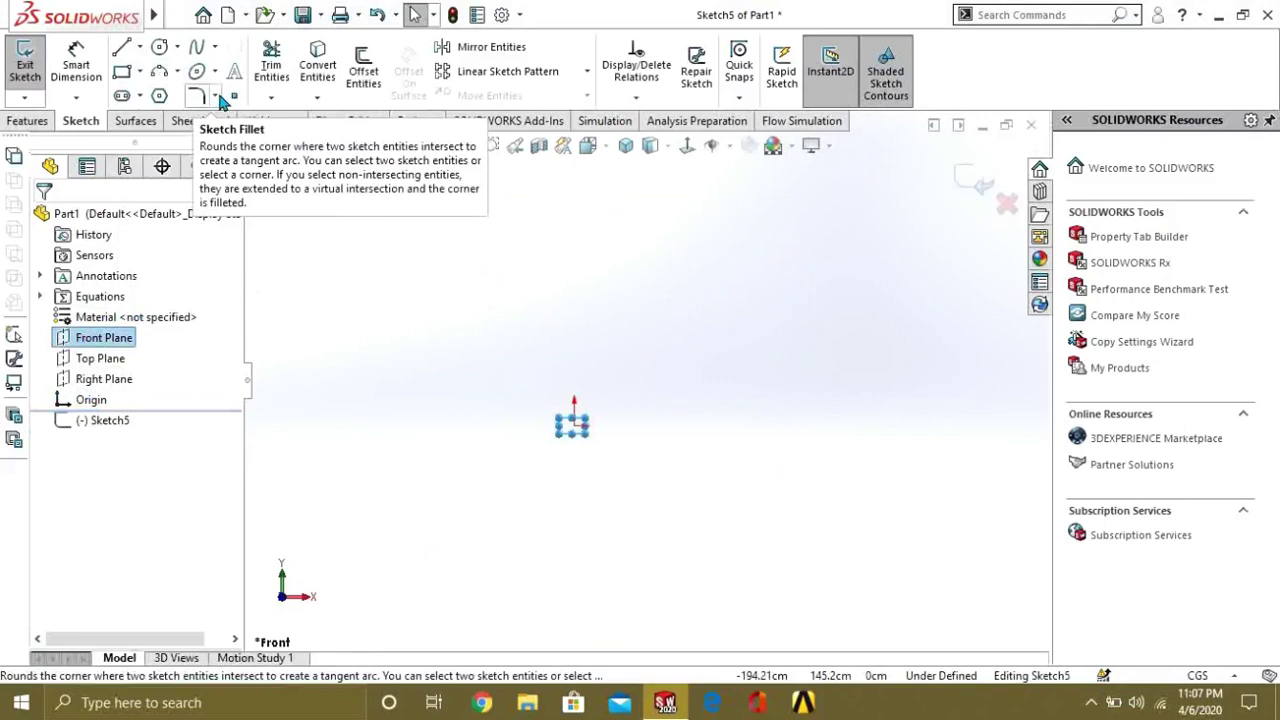
Step: Sketch three corner rectangles around the origin: one about 58 cm wide above it, one to its right, and one about 39 cm tall to its left
{"action": "left_click", "coordinate": [126, 75]}
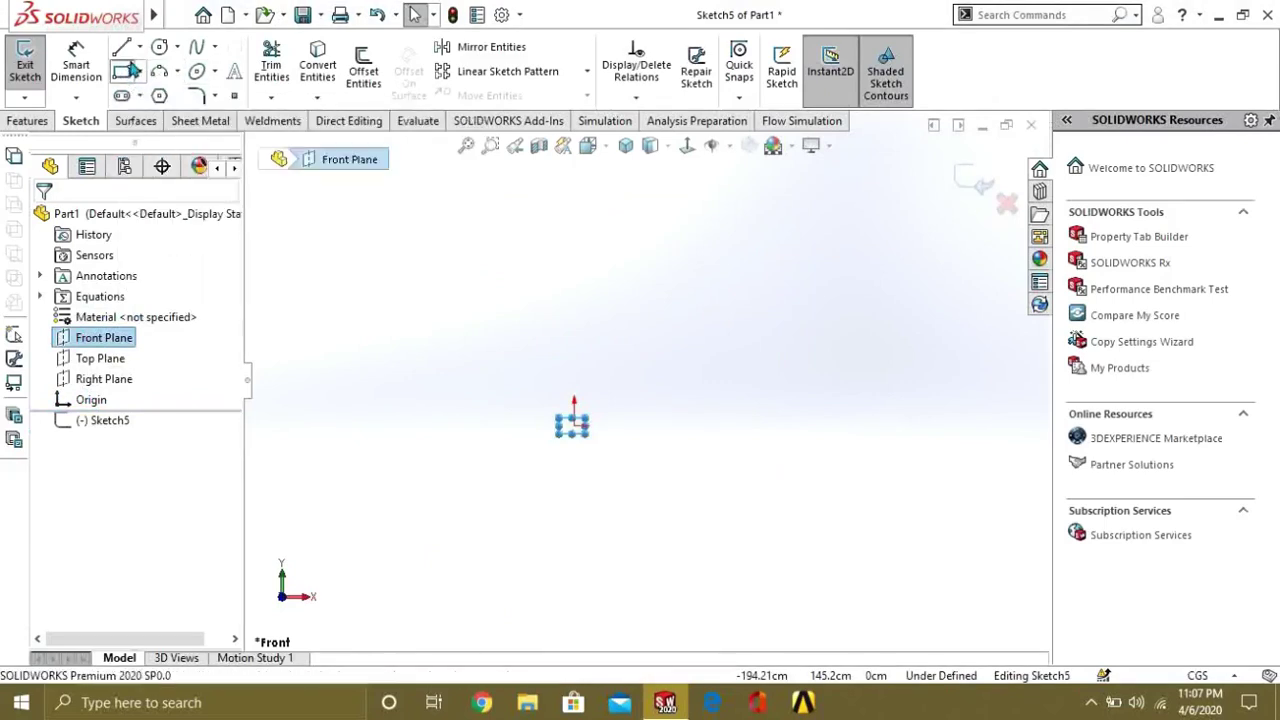
{"action": "left_click", "coordinate": [501, 251]}
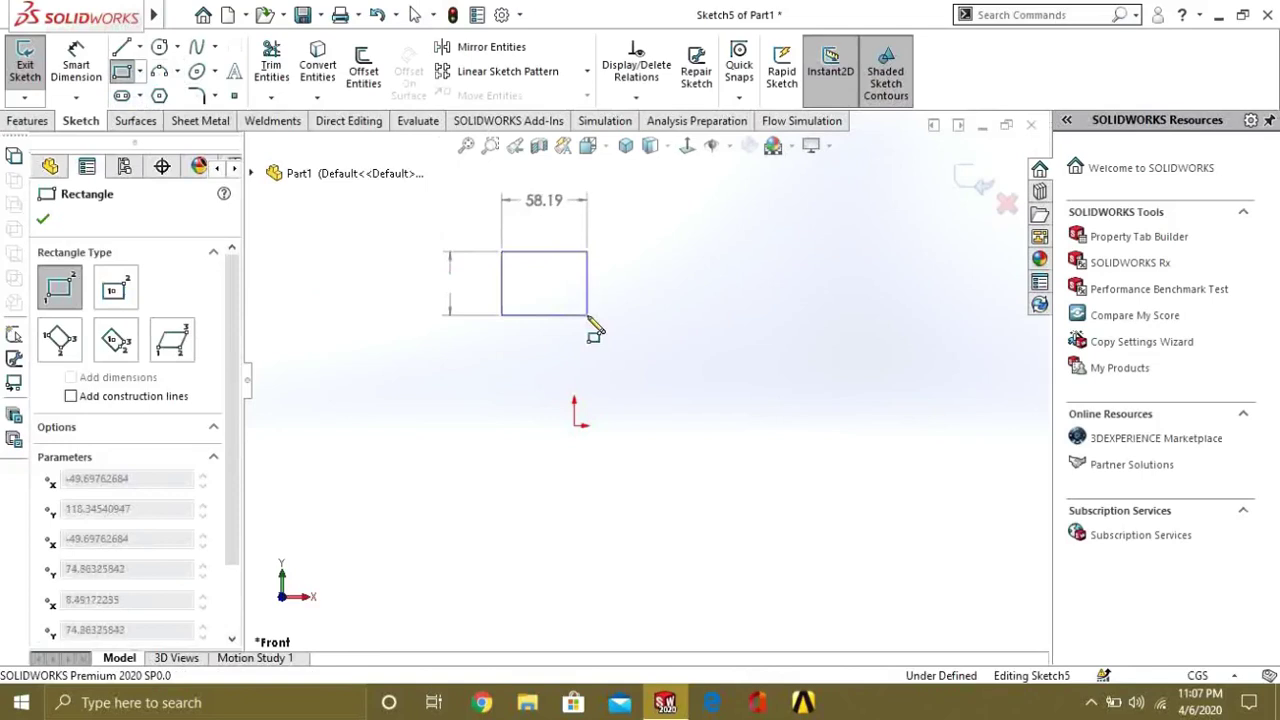
{"action": "left_click", "coordinate": [587, 315]}
{"action": "left_click", "coordinate": [688, 350]}
{"action": "left_click", "coordinate": [796, 436]}
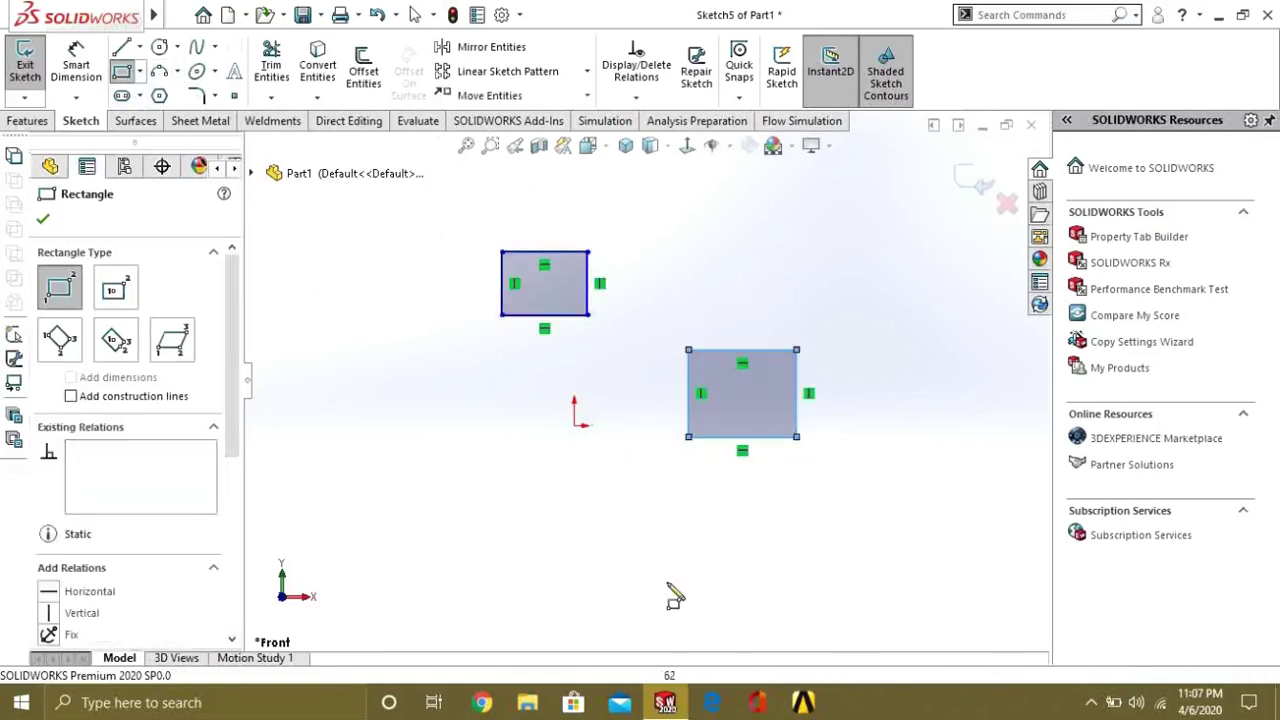
{"action": "left_click", "coordinate": [417, 408]}
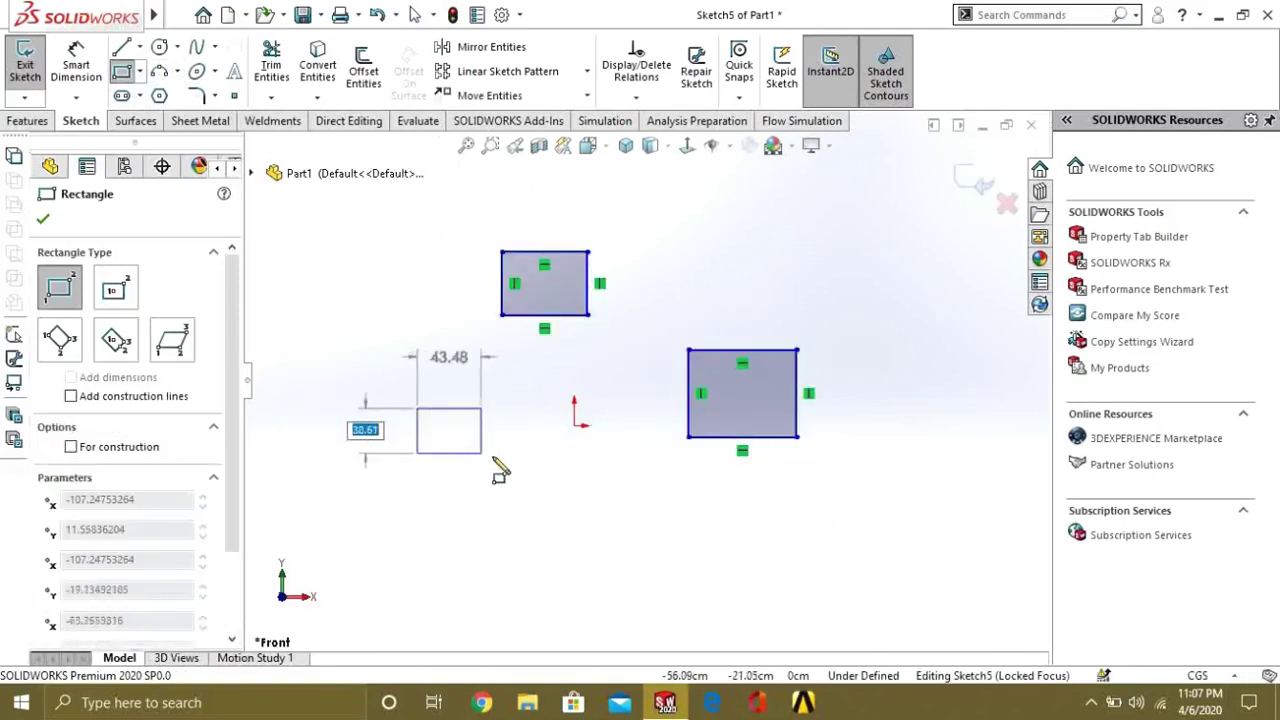
{"action": "left_click", "coordinate": [502, 464]}
Step: Move the rectangle left of the origin to just above the right-hand rectangle, using a base point on the upper rectangle's bottom edge
{"action": "left_click", "coordinate": [535, 100]}
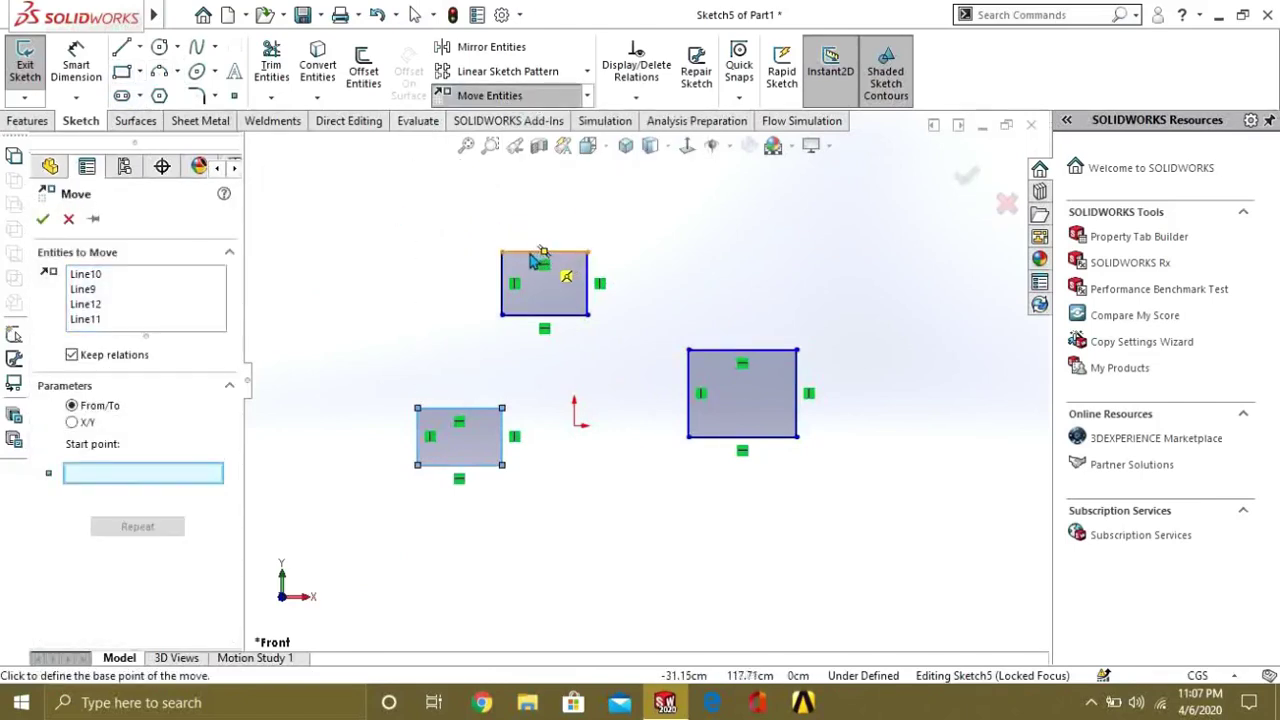
{"action": "left_click", "coordinate": [558, 318]}
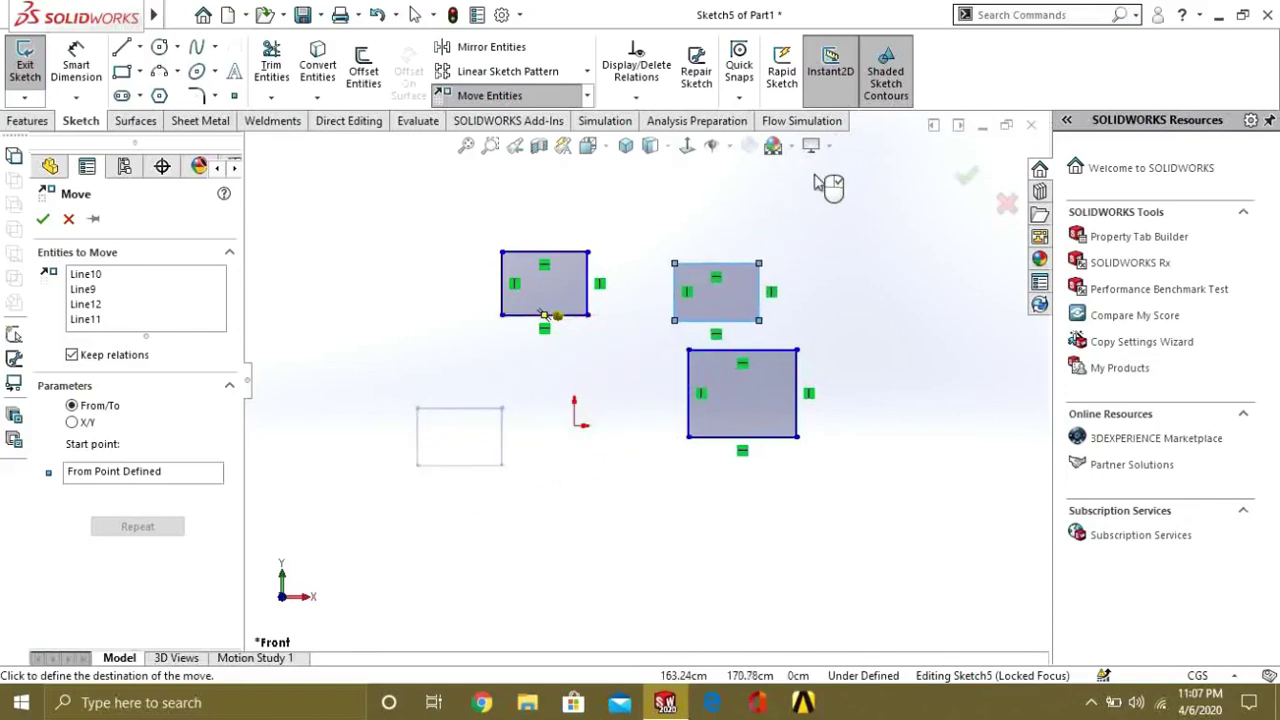
{"action": "left_click", "coordinate": [787, 184]}
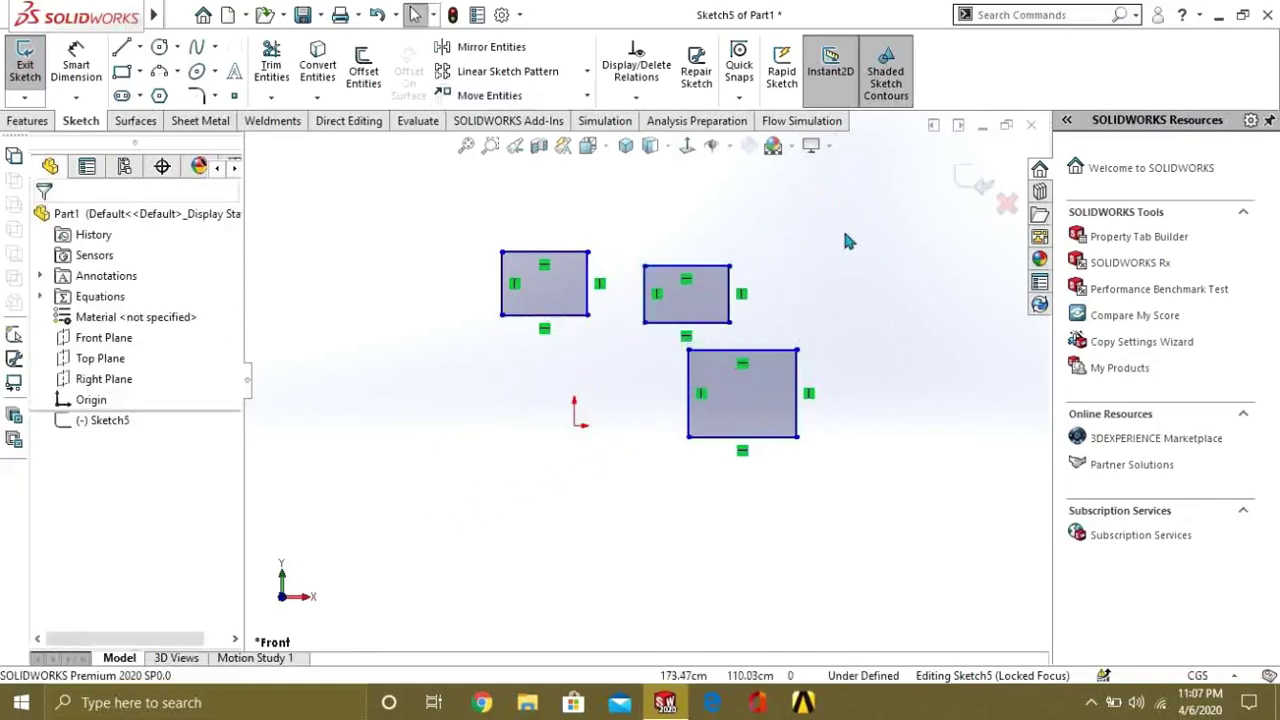
Step: Start Copy Entities and select the four lines of the moved rectangle as the entities to copy
{"action": "left_click", "coordinate": [588, 96]}
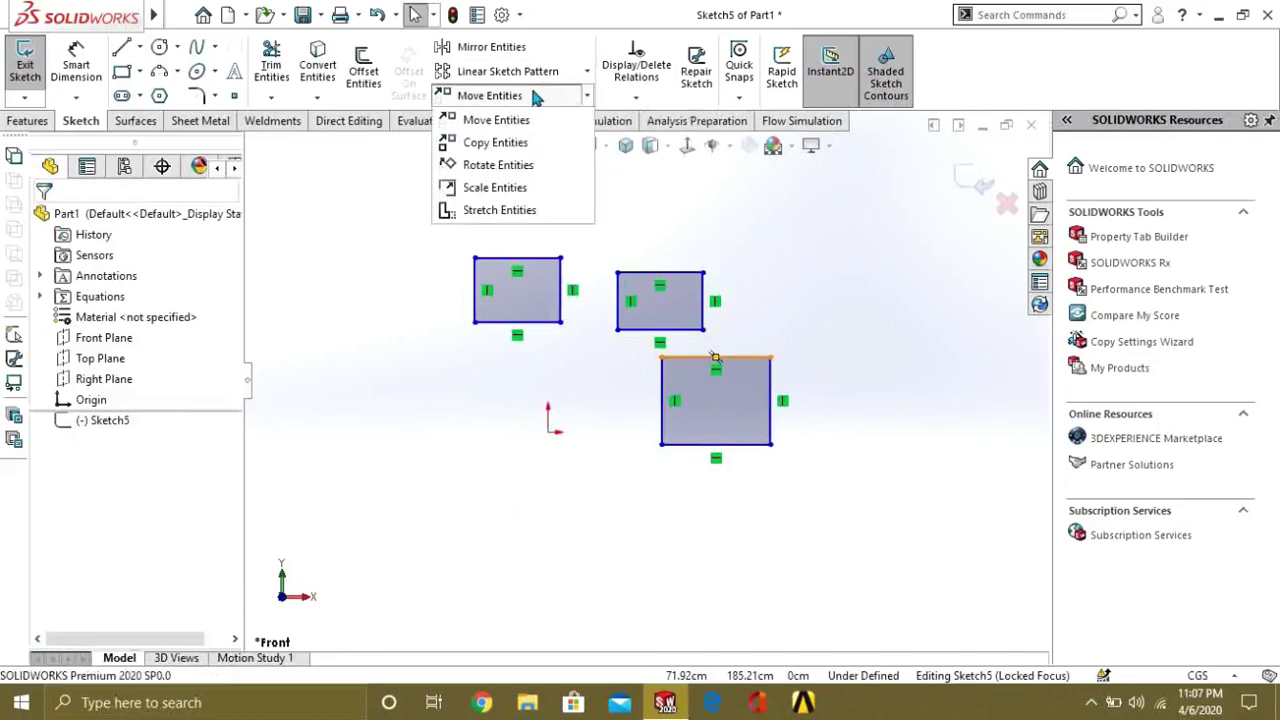
{"action": "left_click", "coordinate": [495, 143]}
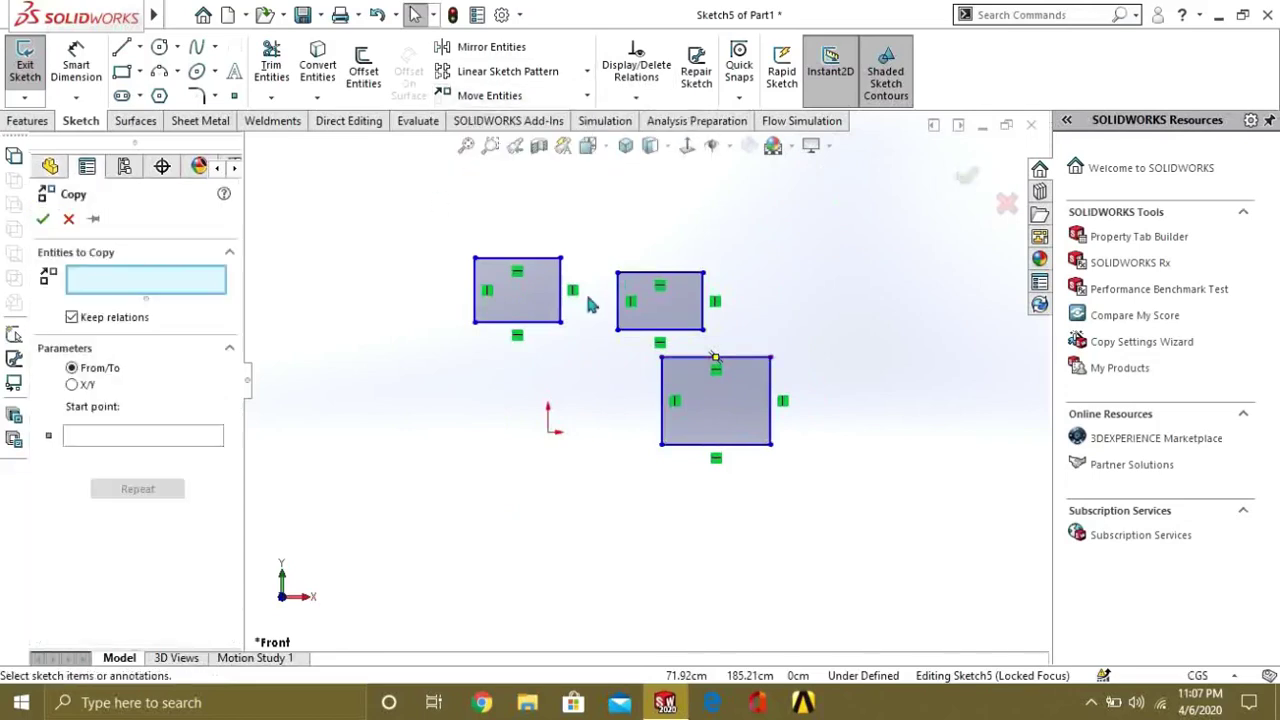
{"action": "left_click", "coordinate": [619, 300]}
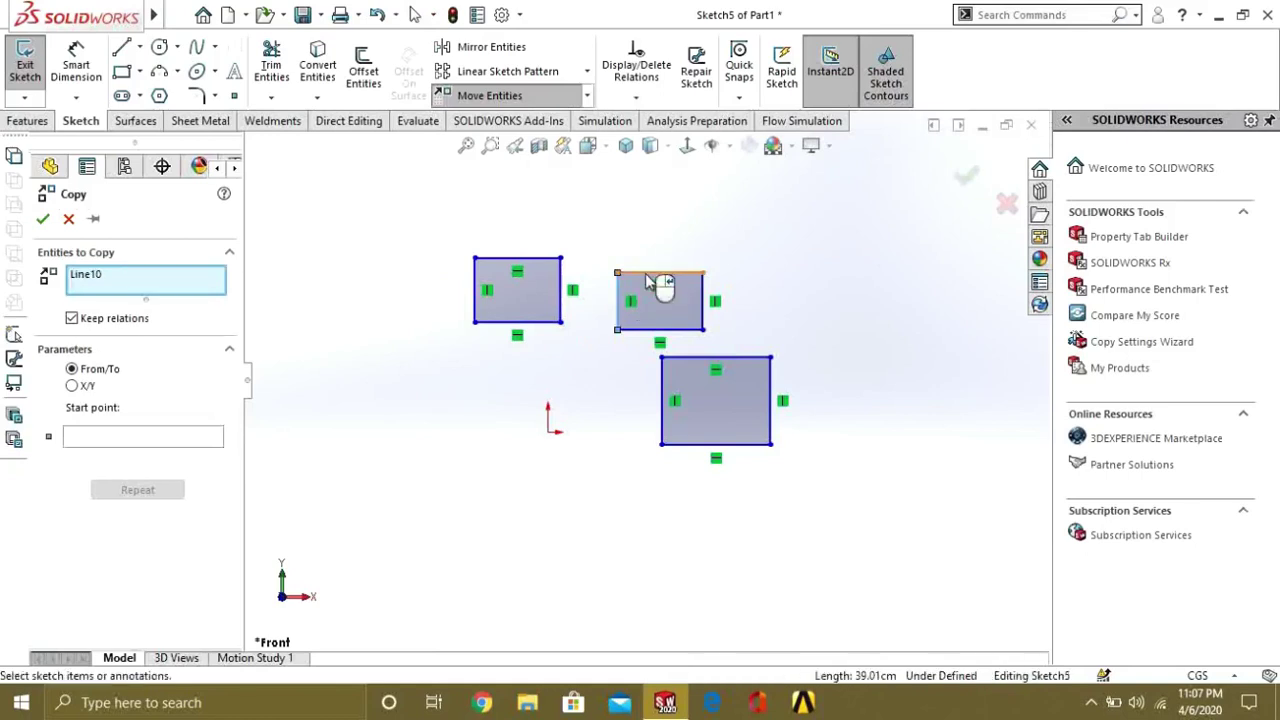
{"action": "left_click", "coordinate": [660, 272]}
{"action": "left_click", "coordinate": [703, 302]}
{"action": "left_click", "coordinate": [662, 329]}
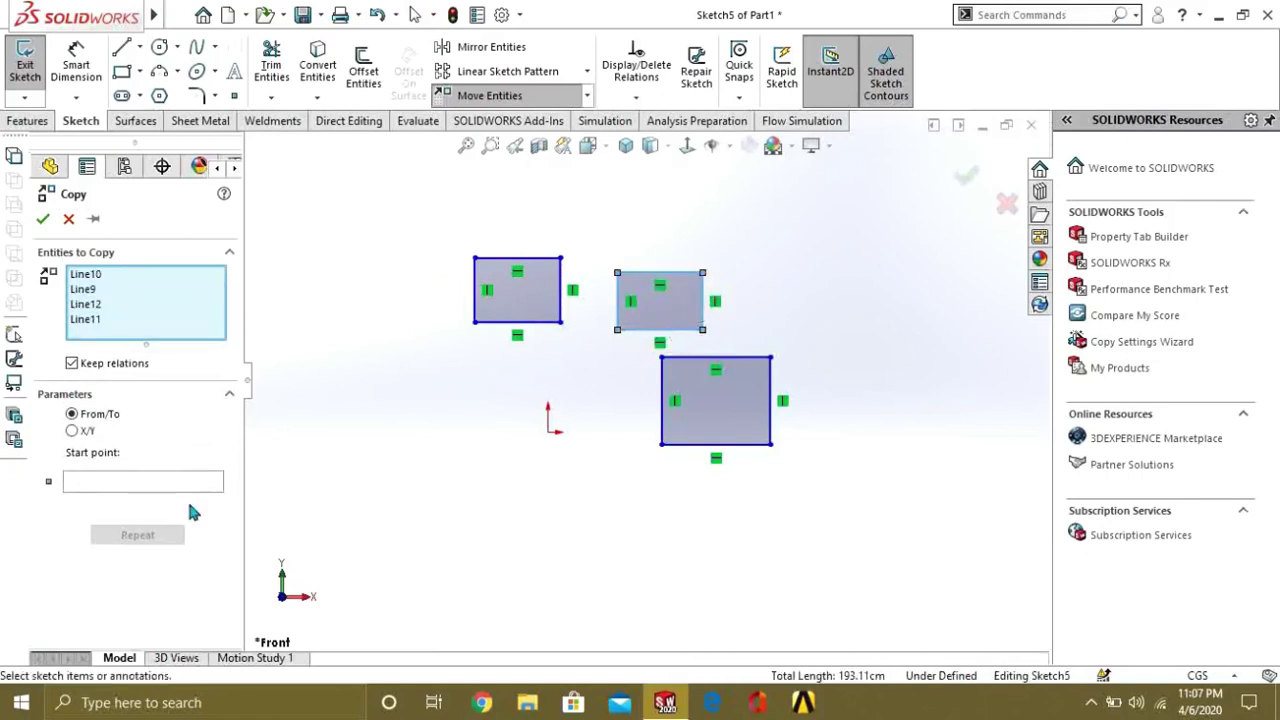
Step: Define the copy's base point on the upper-left rectangle's bottom edge and place the copy below that rectangle, beside the origin
{"action": "left_click", "coordinate": [200, 485]}
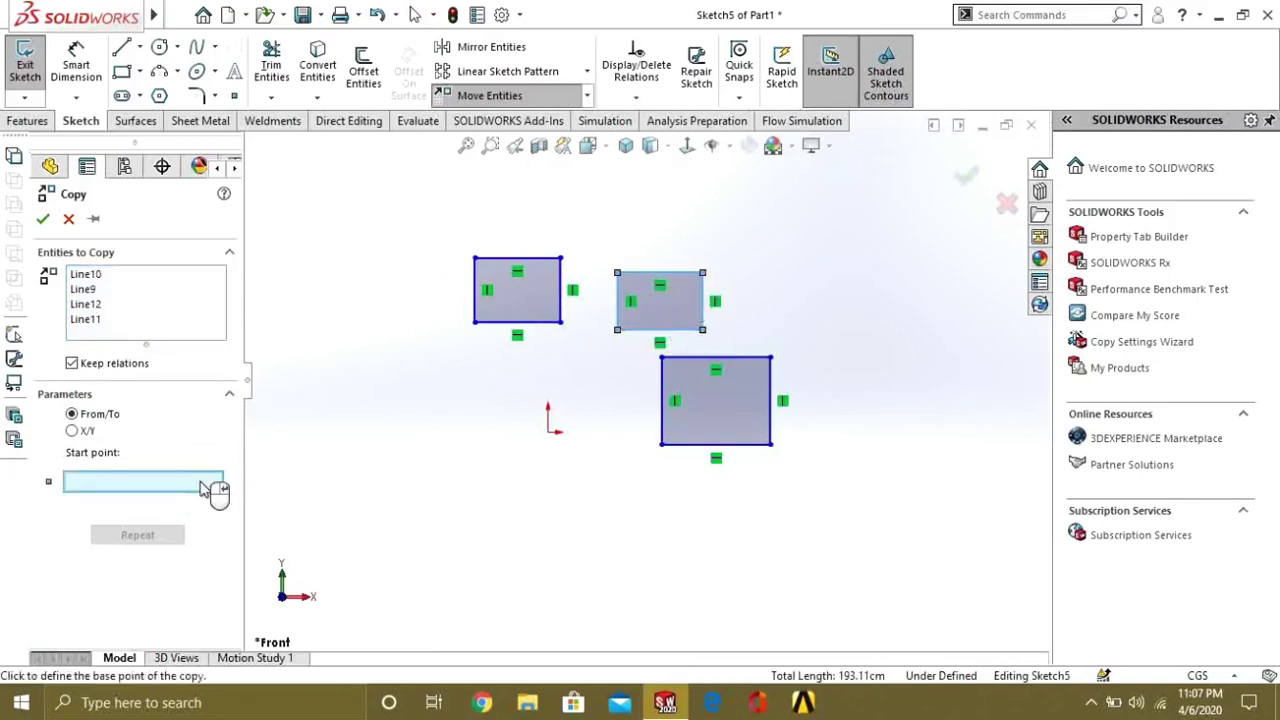
{"action": "left_click", "coordinate": [493, 326]}
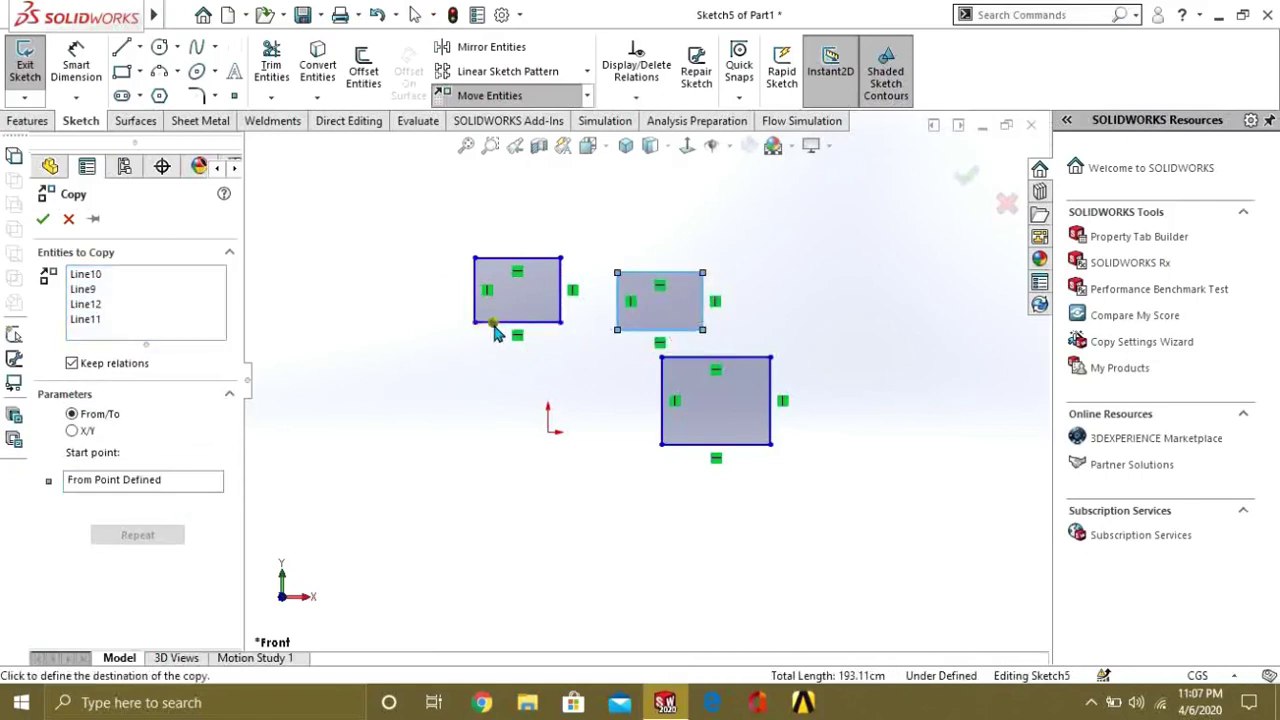
{"action": "left_click", "coordinate": [365, 420]}
{"action": "scroll", "coordinate": [717, 441], "scroll_direction": "up", "scroll_amount": 2}
{"action": "scroll", "coordinate": [721, 310], "scroll_direction": "down", "scroll_amount": 3}
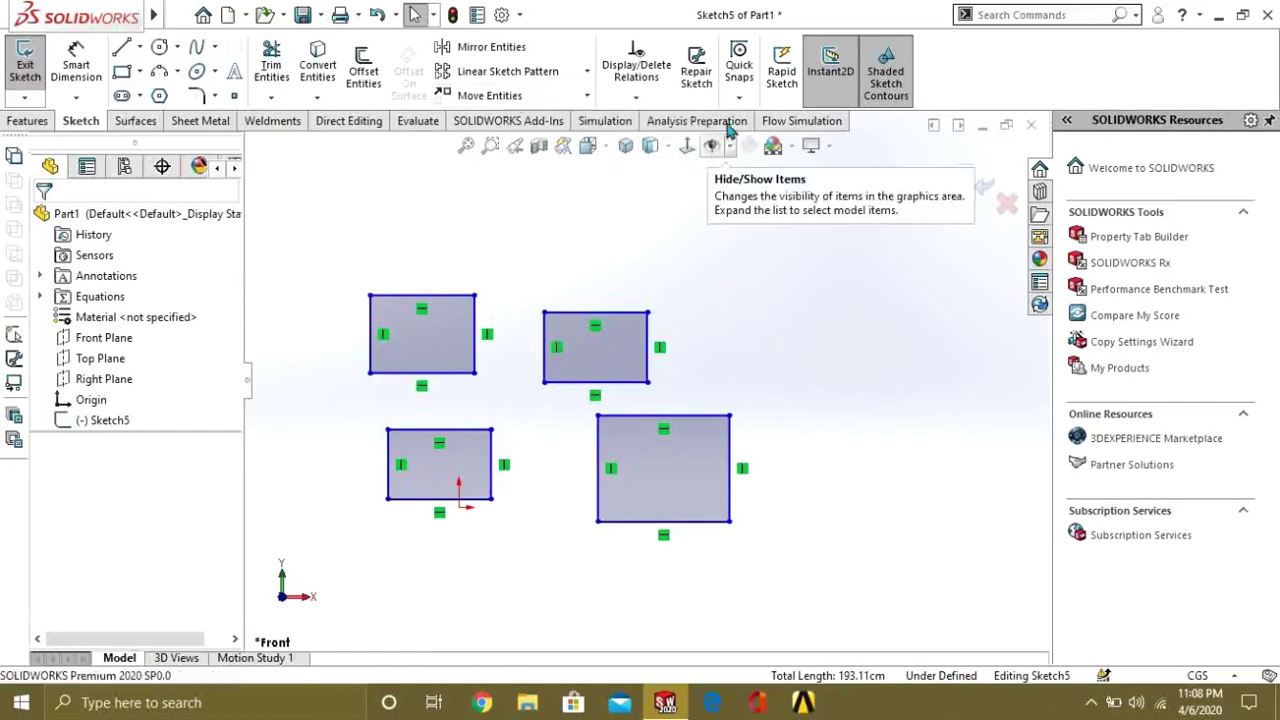
{"action": "left_click", "coordinate": [645, 100]}
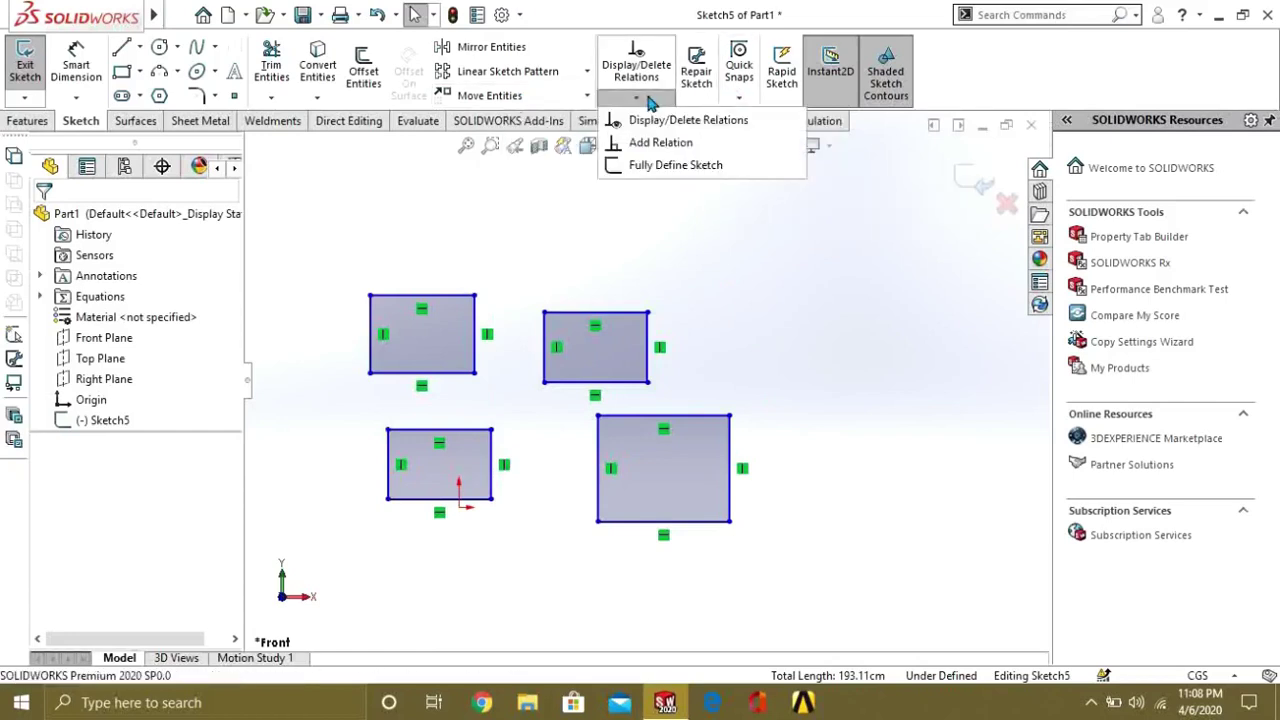
{"action": "left_click", "coordinate": [647, 100]}
{"action": "left_click", "coordinate": [644, 101]}
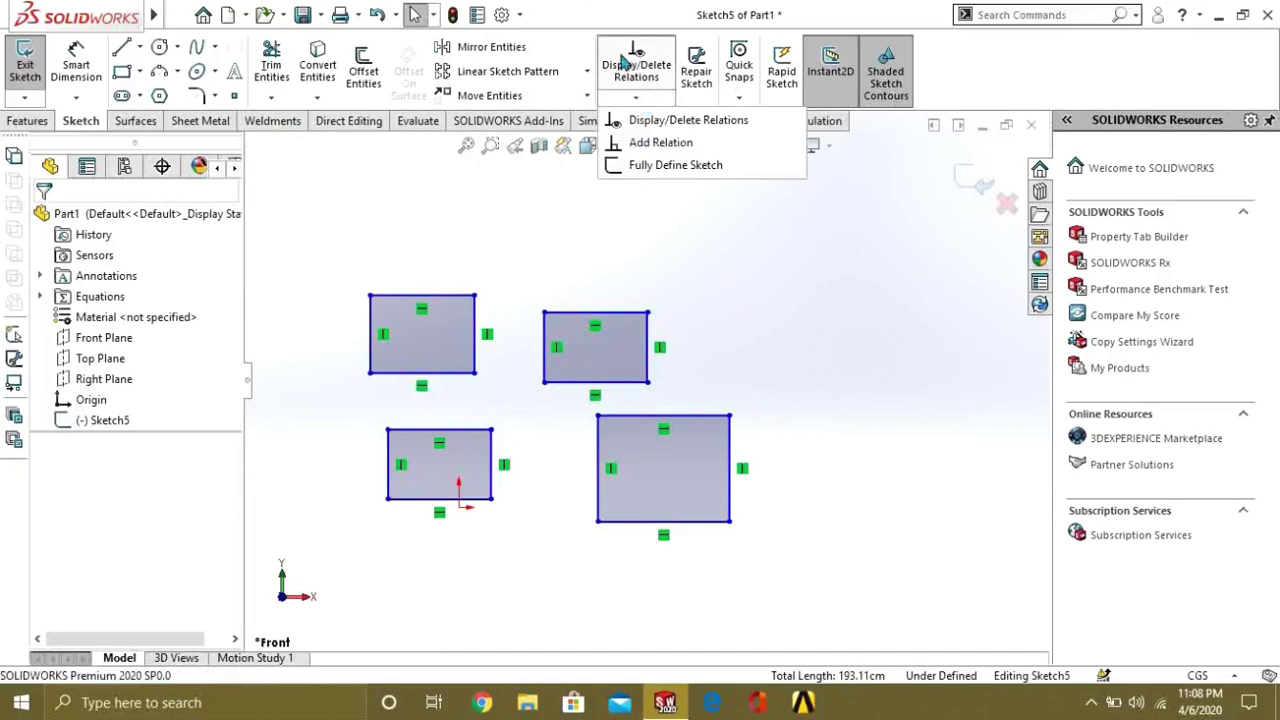
{"action": "left_click", "coordinate": [677, 318]}
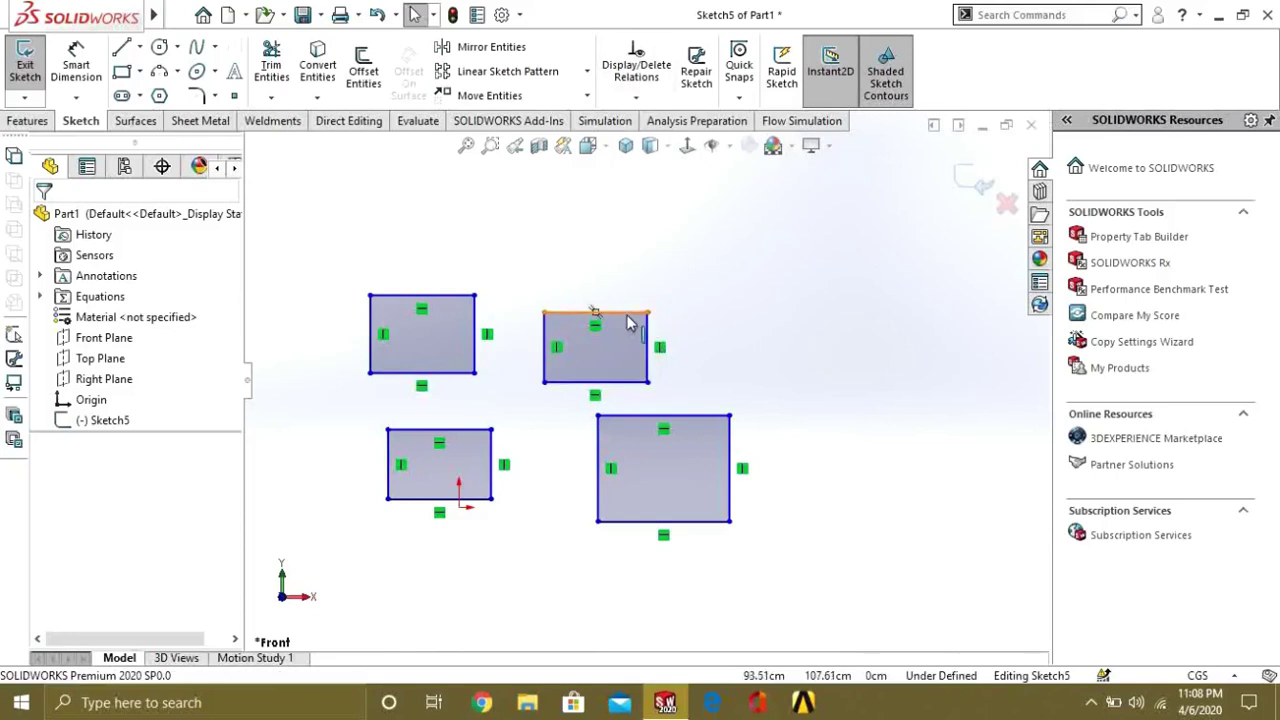
Step: Try to add a Horizontal relation to the upper-left rectangle's top and right edges, and delete the conflicting relations on the right edge
{"action": "left_click", "coordinate": [636, 96]}
{"action": "left_click", "coordinate": [655, 143]}
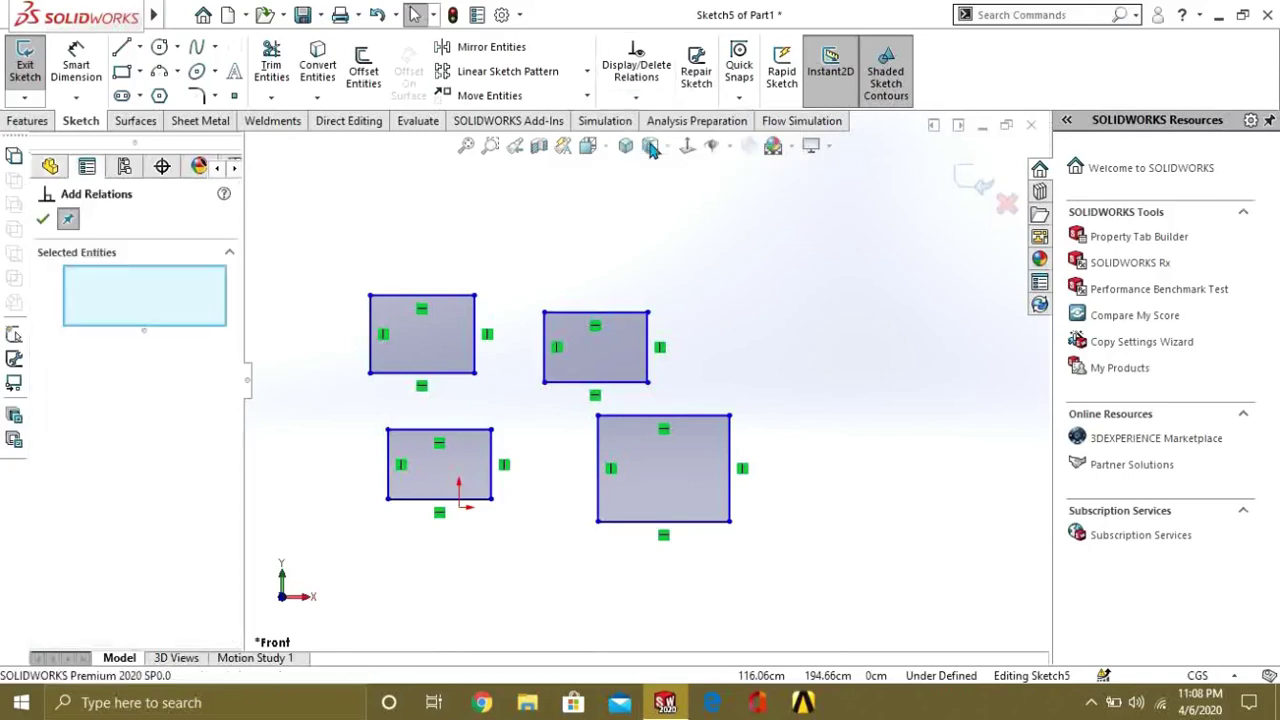
{"action": "left_click", "coordinate": [455, 298]}
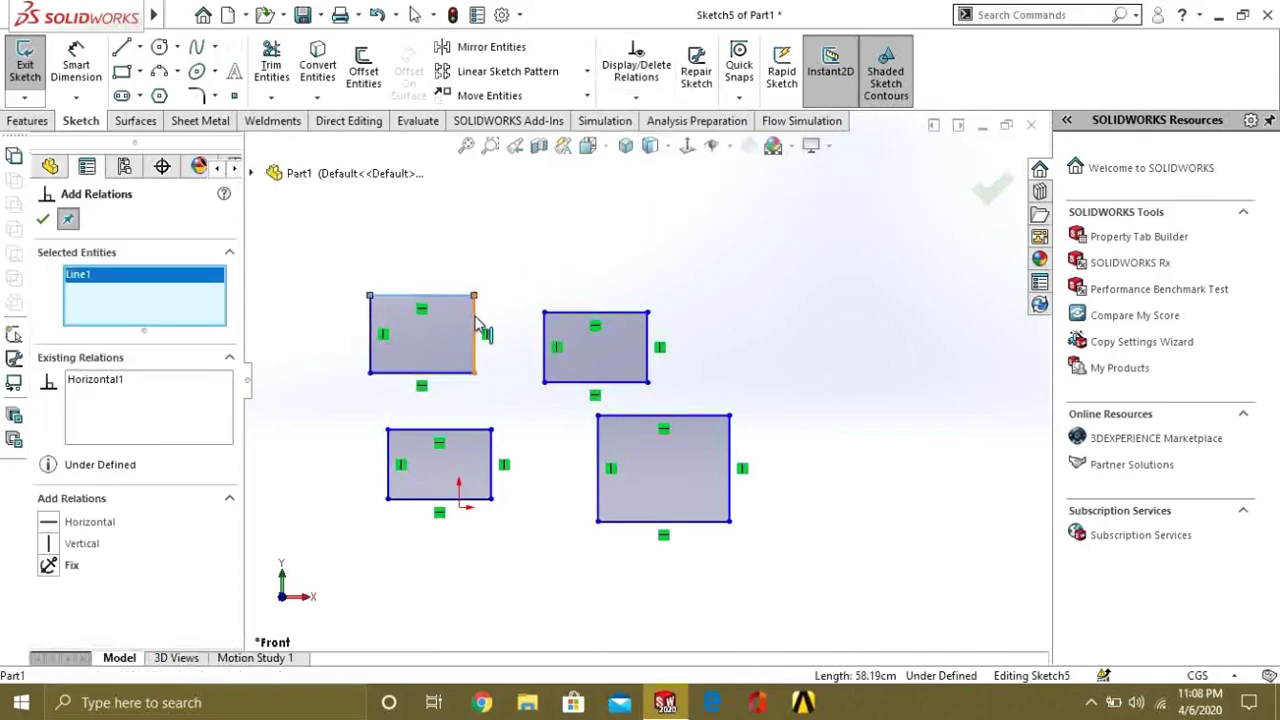
{"action": "left_click", "coordinate": [476, 330]}
{"action": "scroll", "coordinate": [160, 510], "scroll_direction": "down", "scroll_amount": 1}
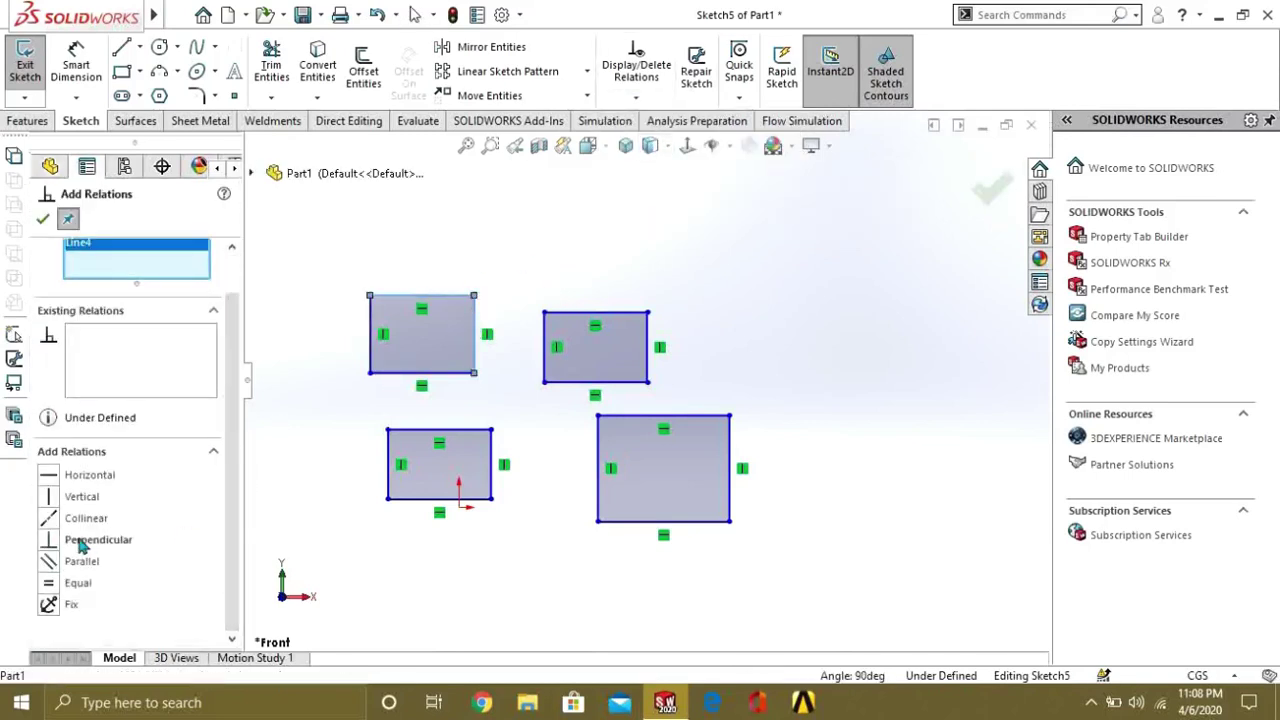
{"action": "left_click", "coordinate": [55, 481]}
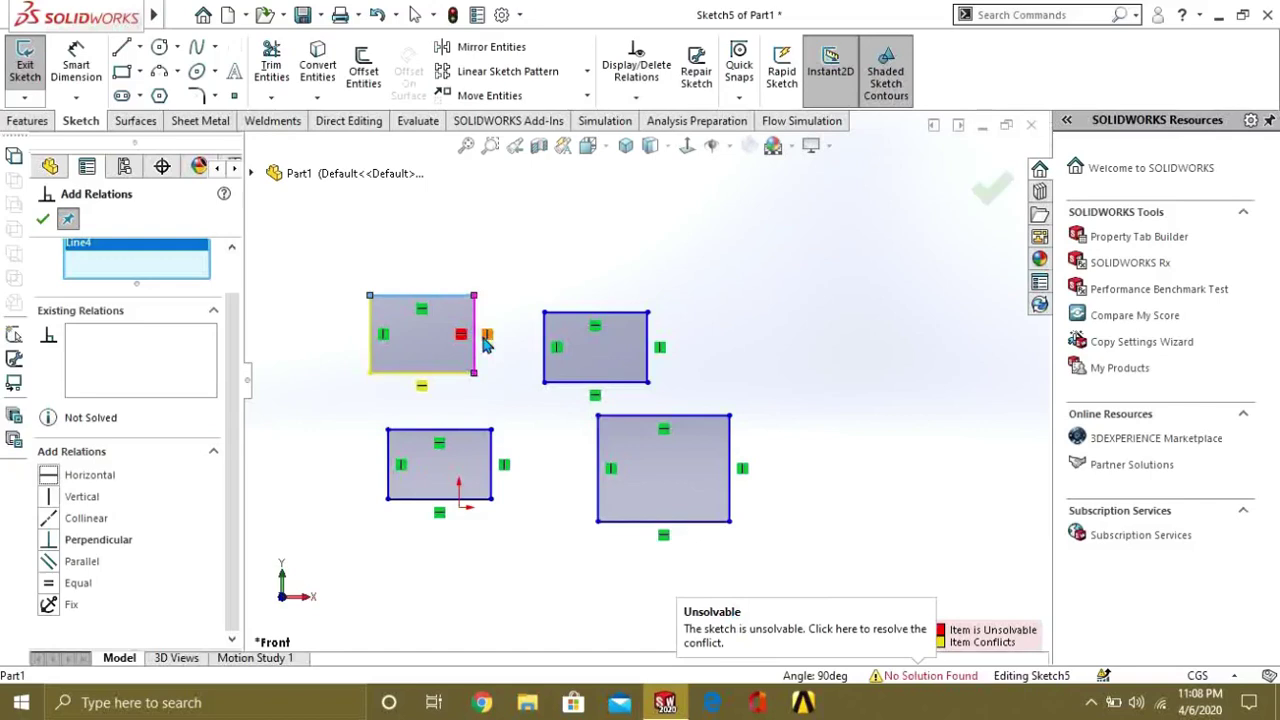
{"action": "left_click", "coordinate": [43, 218]}
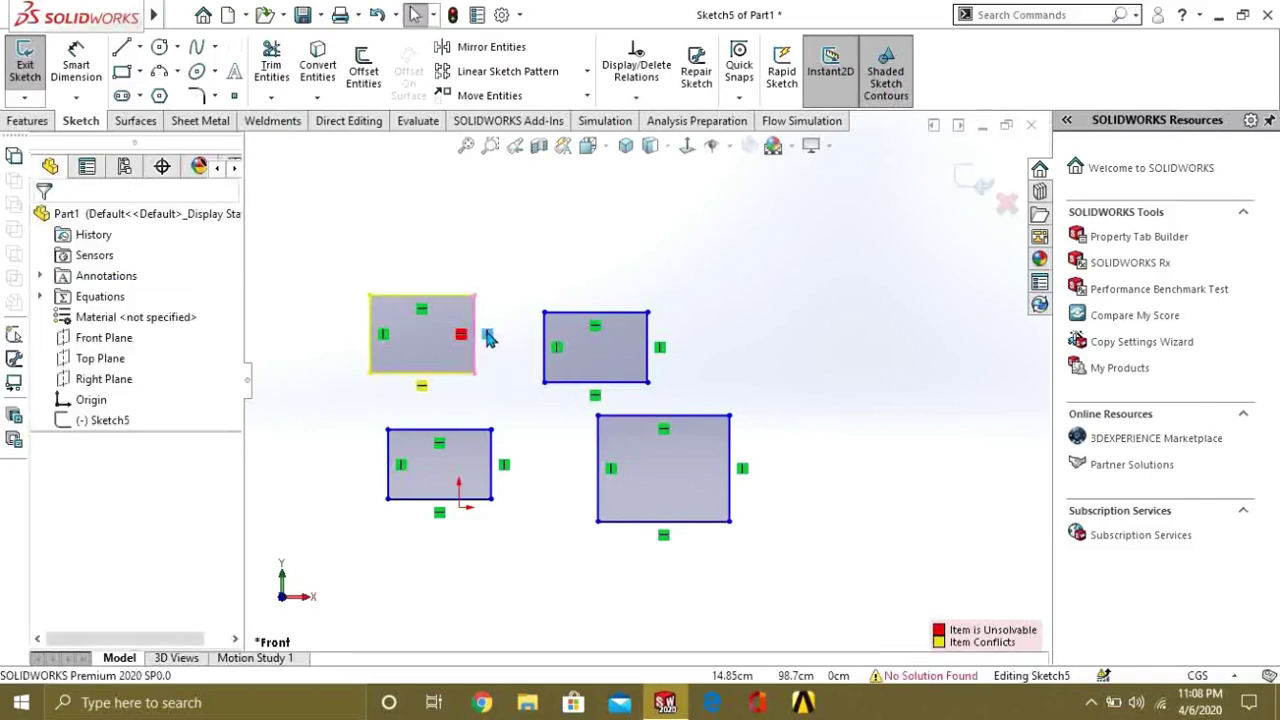
{"action": "left_click", "coordinate": [746, 351]}
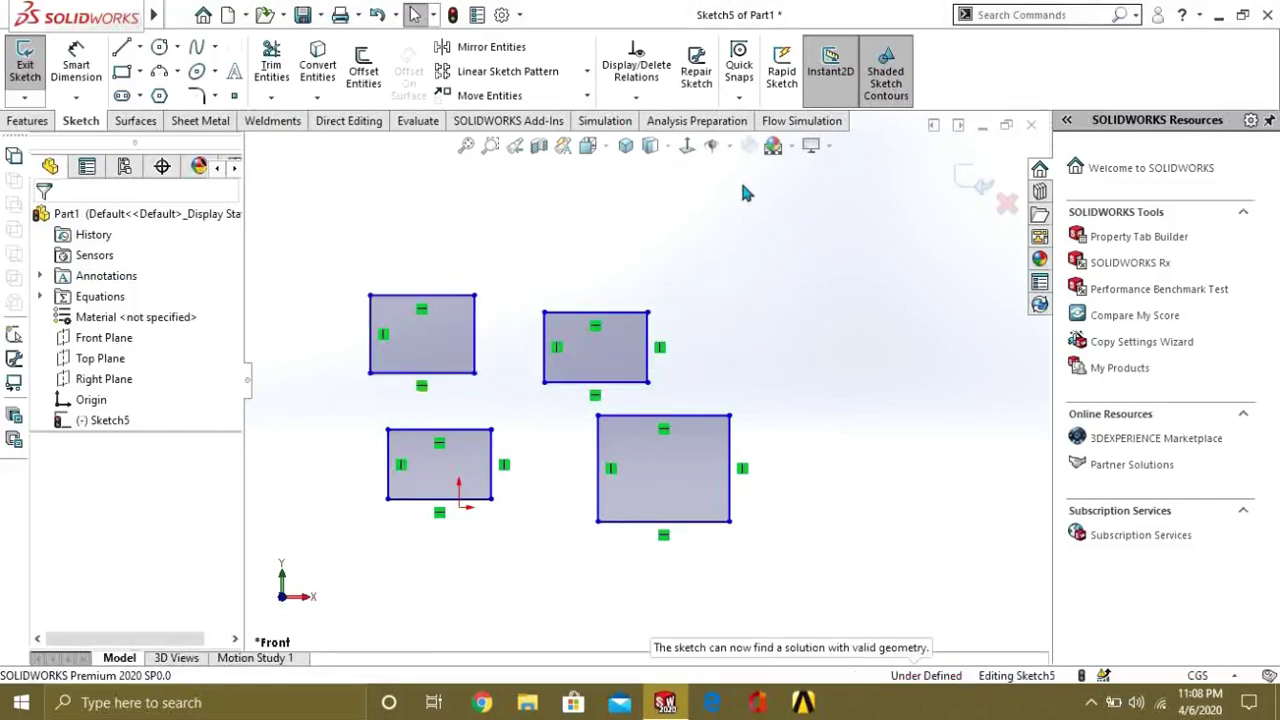
Step: Fully define all entities in the sketch by calculating relations and dimensions automatically, and accept the result
{"action": "left_click", "coordinate": [638, 98]}
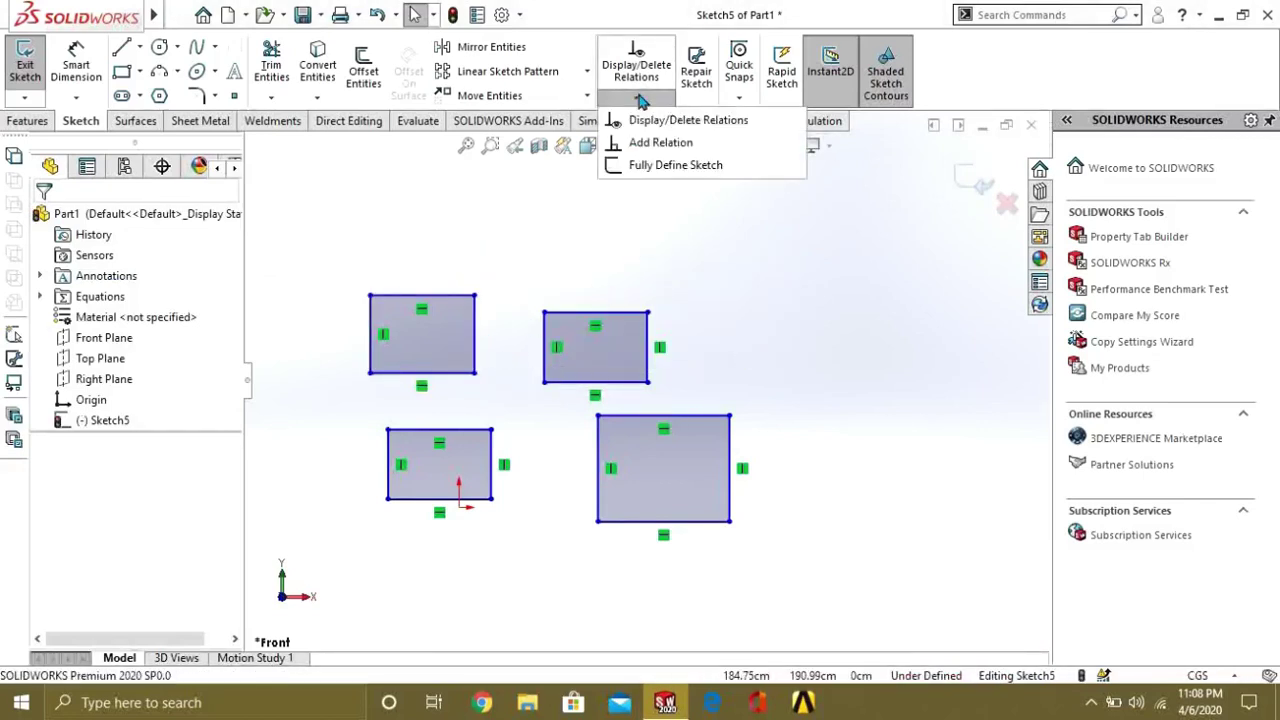
{"action": "left_click", "coordinate": [671, 166]}
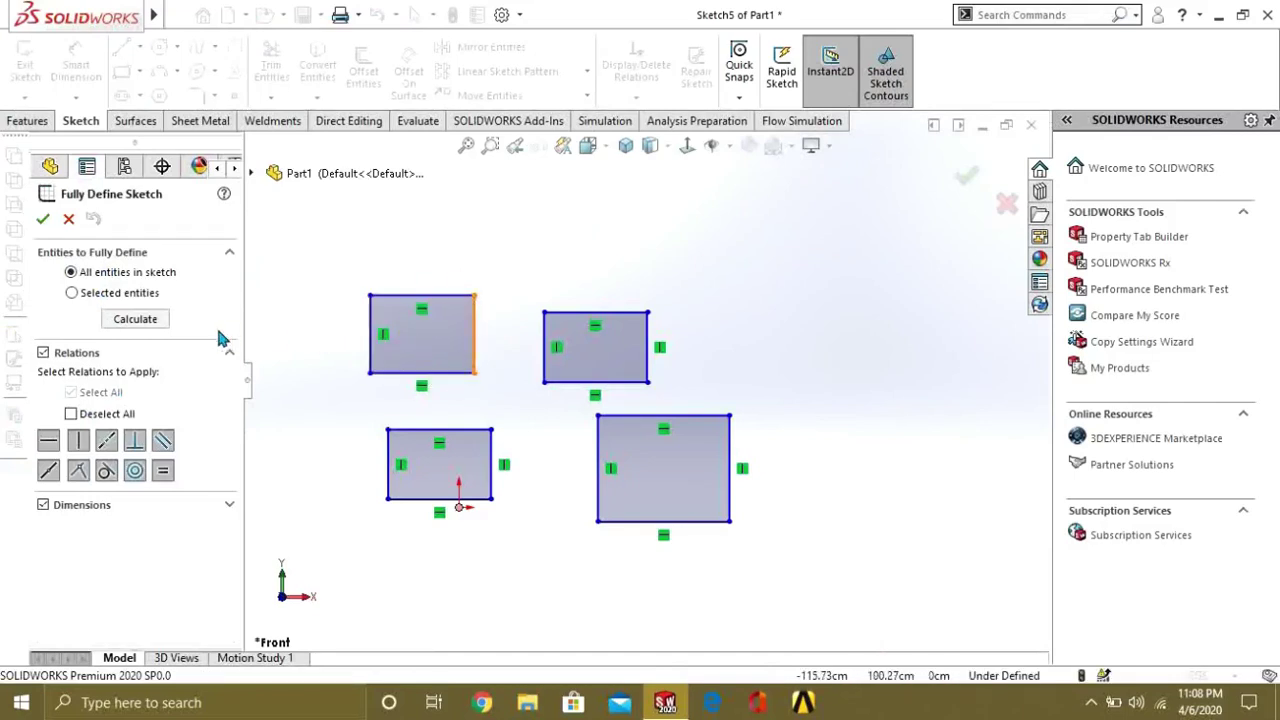
{"action": "left_click", "coordinate": [135, 319]}
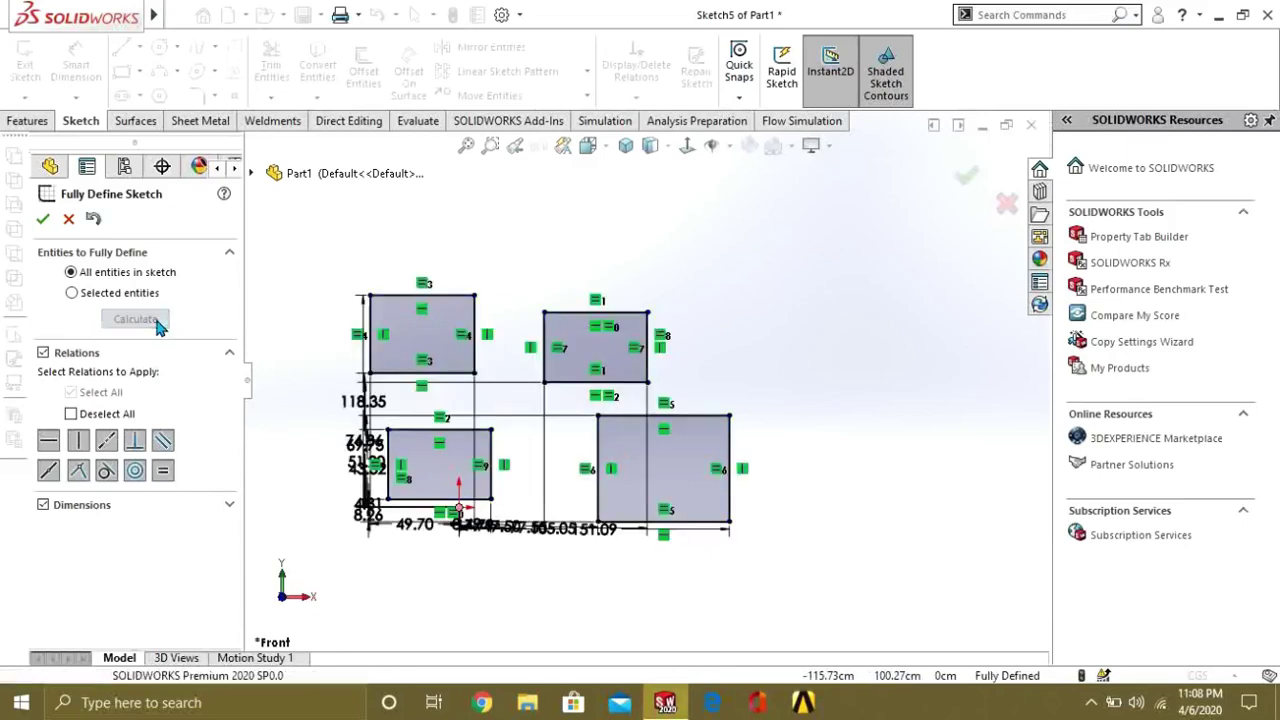
{"action": "scroll", "coordinate": [550, 372], "scroll_direction": "down", "scroll_amount": 2}
{"action": "scroll", "coordinate": [657, 371], "scroll_direction": "down", "scroll_amount": 1}
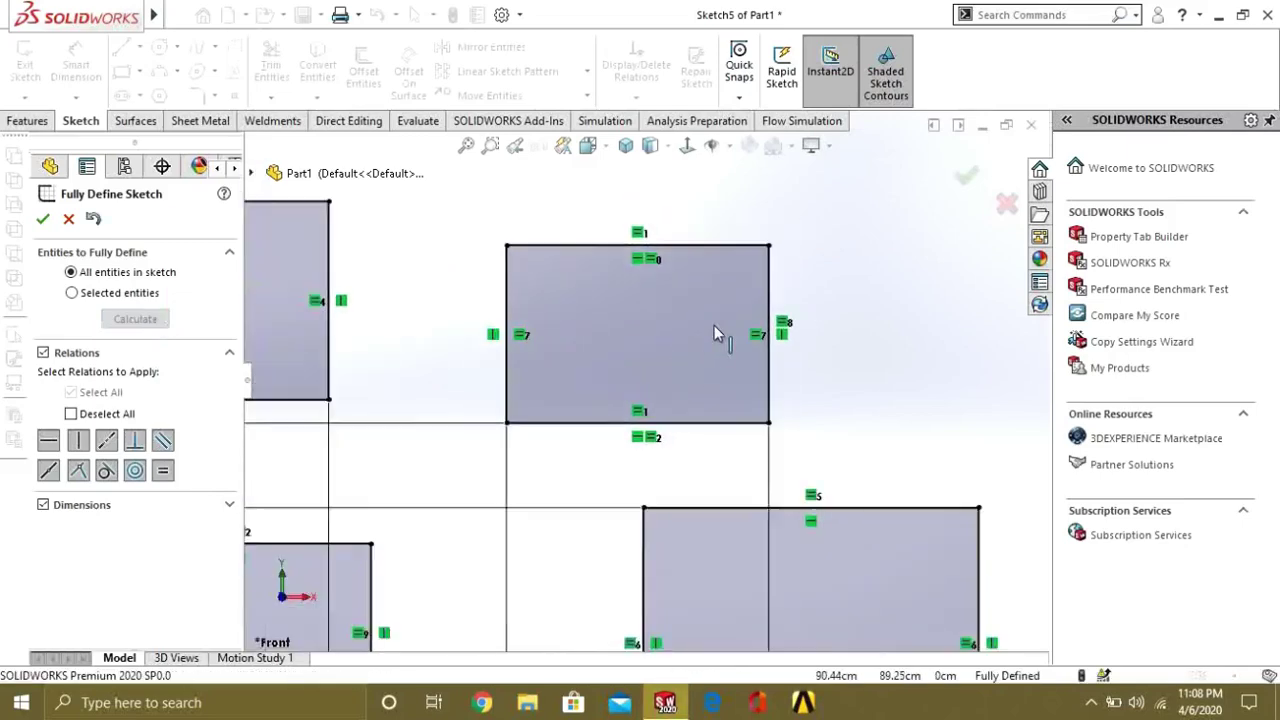
{"action": "scroll", "coordinate": [714, 329], "scroll_direction": "up", "scroll_amount": 5}
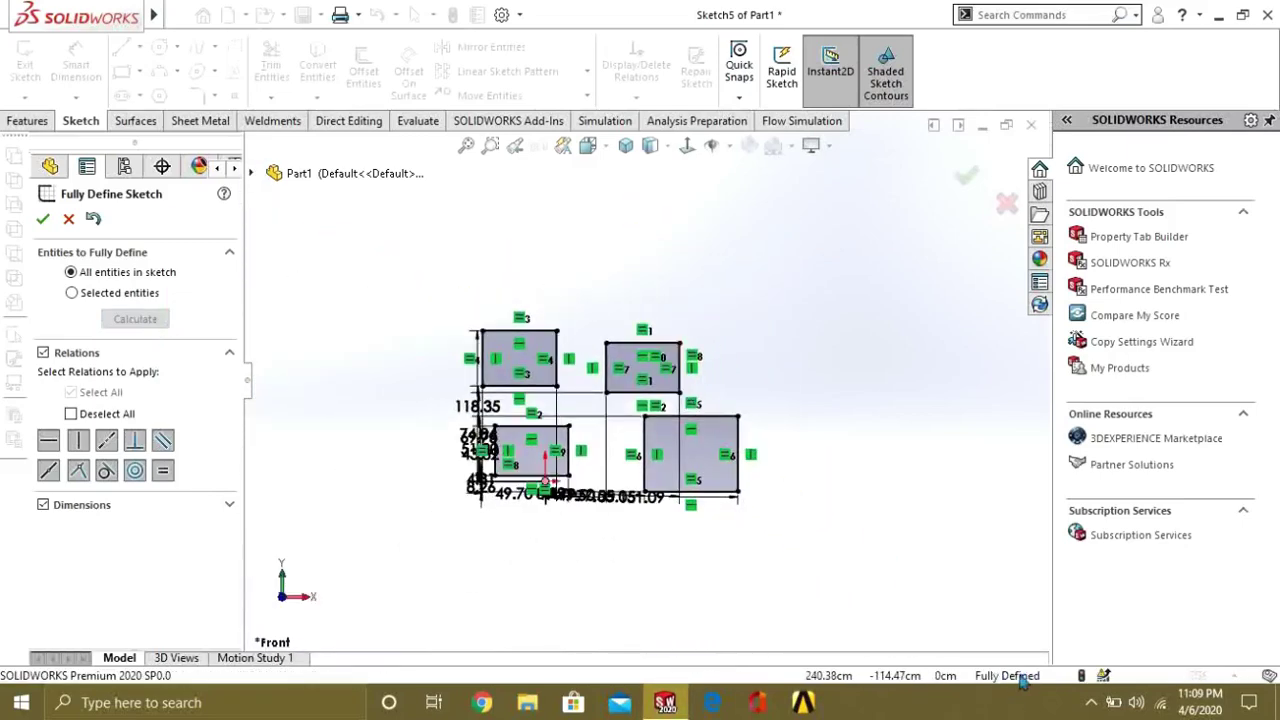
{"action": "left_click", "coordinate": [43, 219]}
{"action": "scroll", "coordinate": [726, 248], "scroll_direction": "up", "scroll_amount": 3}
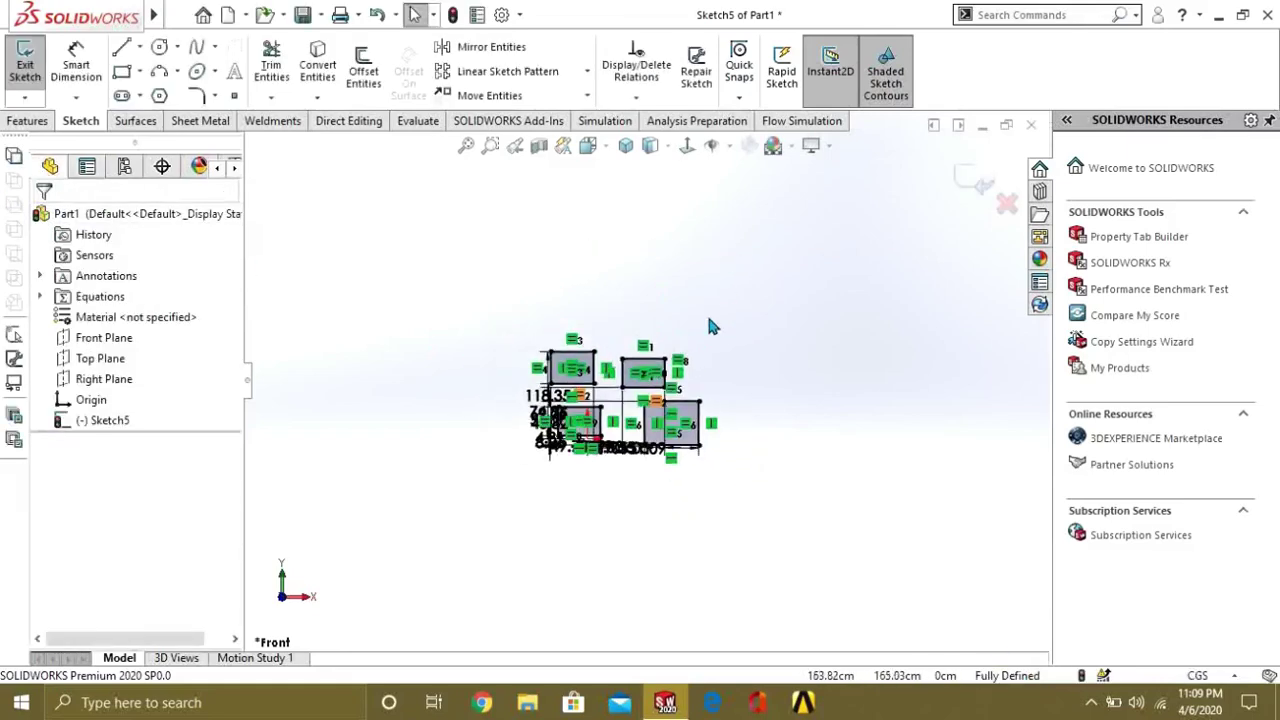
{"action": "scroll", "coordinate": [709, 317], "scroll_direction": "down", "scroll_amount": 2}
{"action": "scroll", "coordinate": [598, 480], "scroll_direction": "down", "scroll_amount": 2}
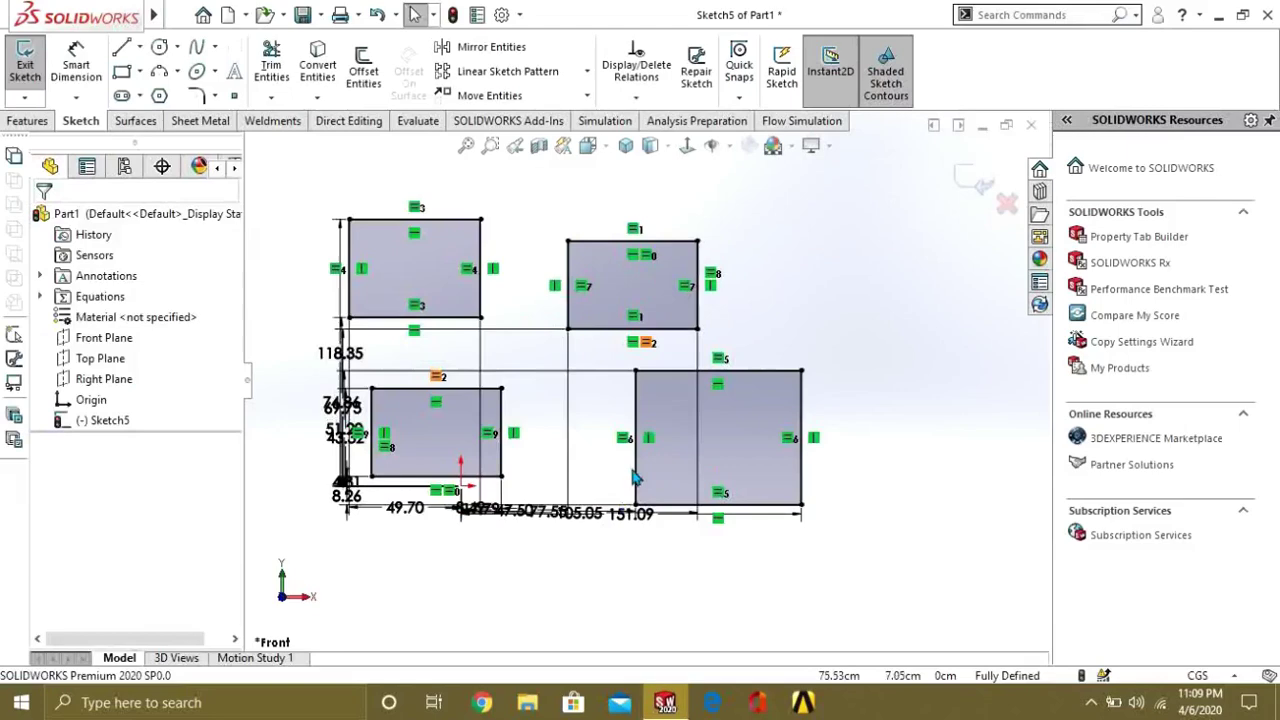